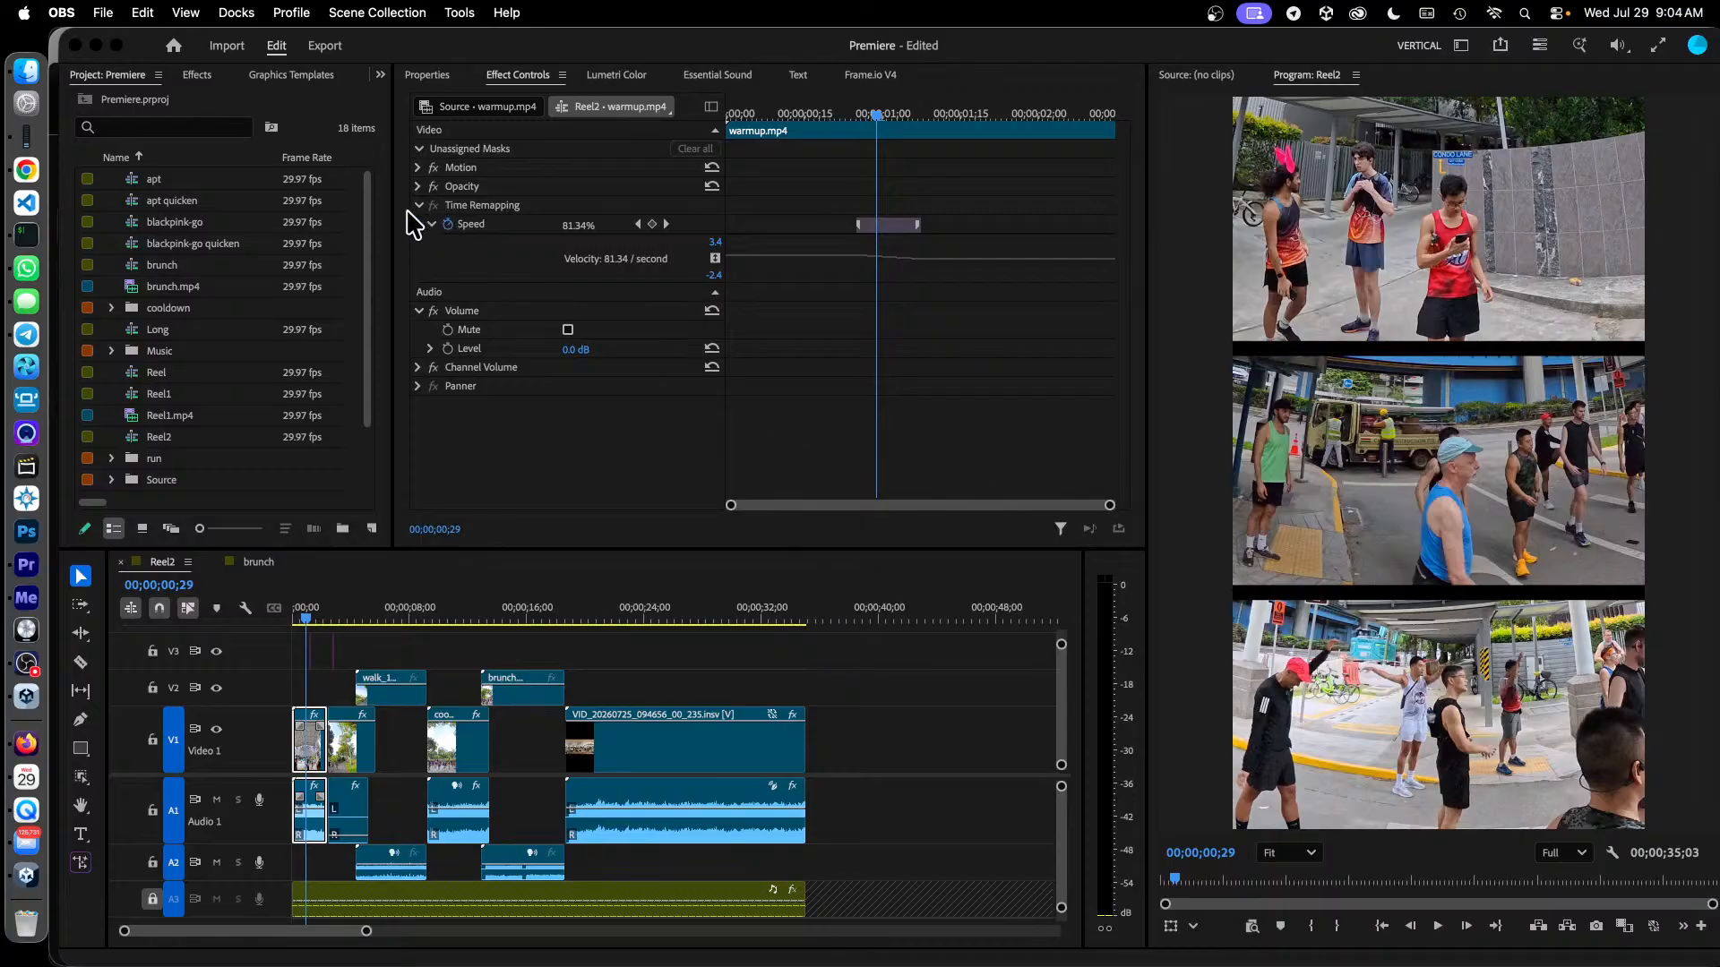
Switch to Finder and open Reel2.mp4 from the Premiere folder inside video360's 2026-07-25 Sunset Way Run folder
click(28, 75)
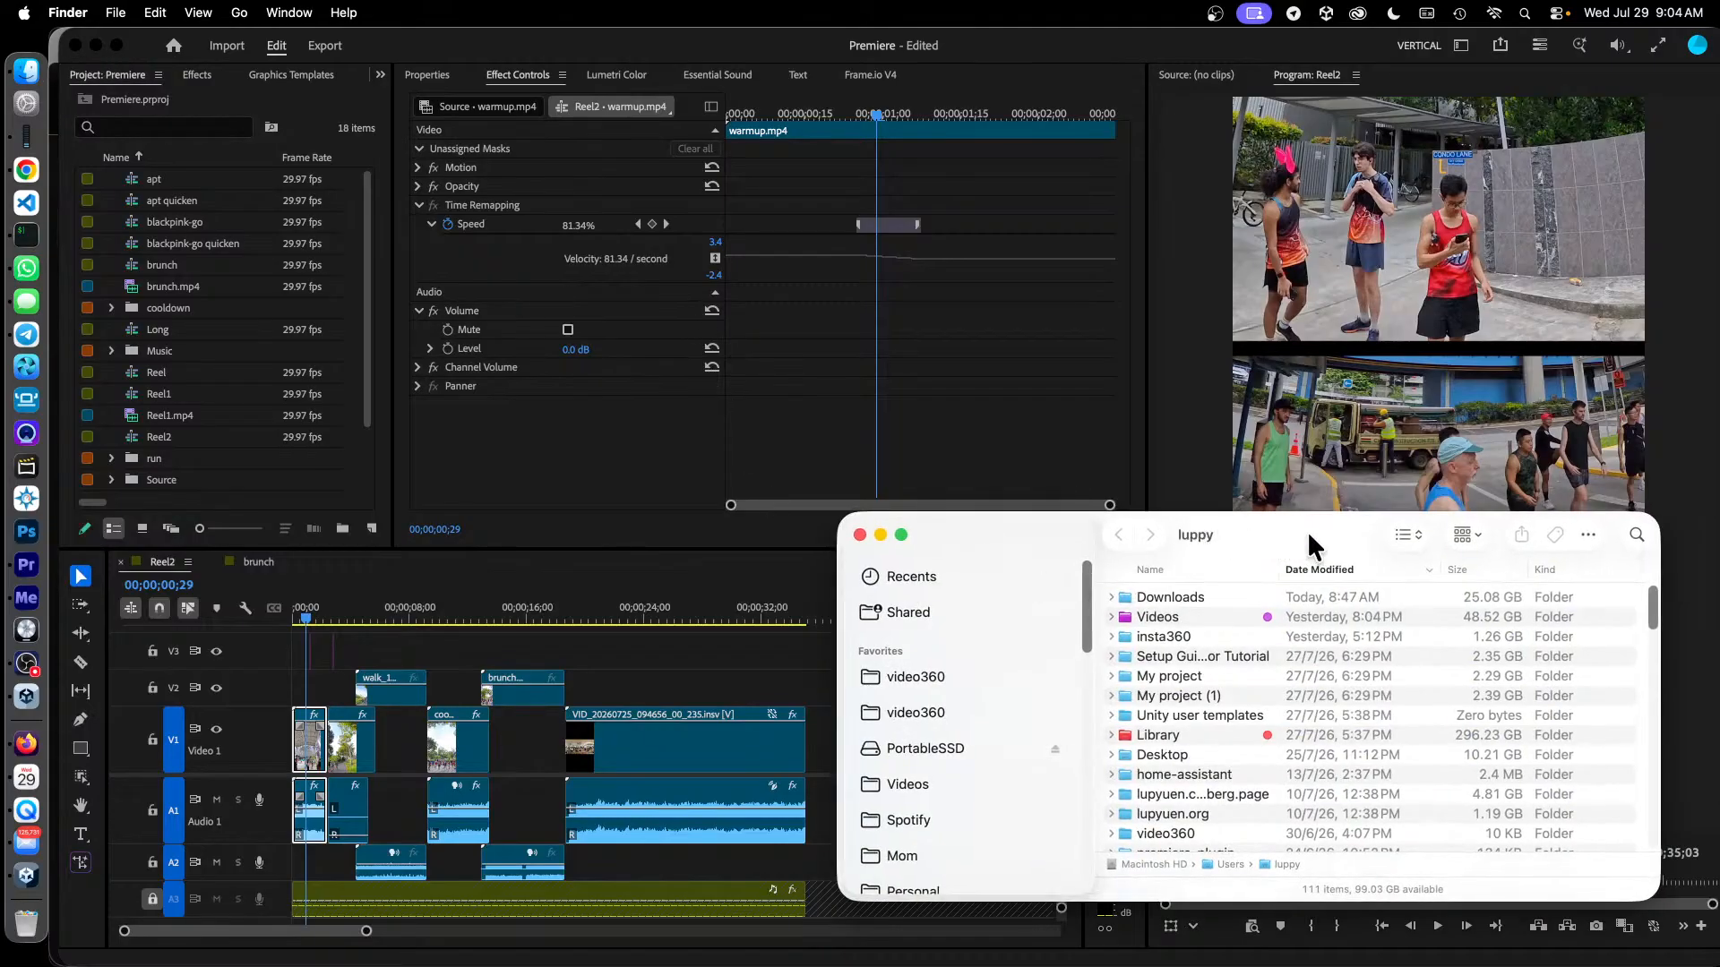
drag(1308, 533, 713, 451)
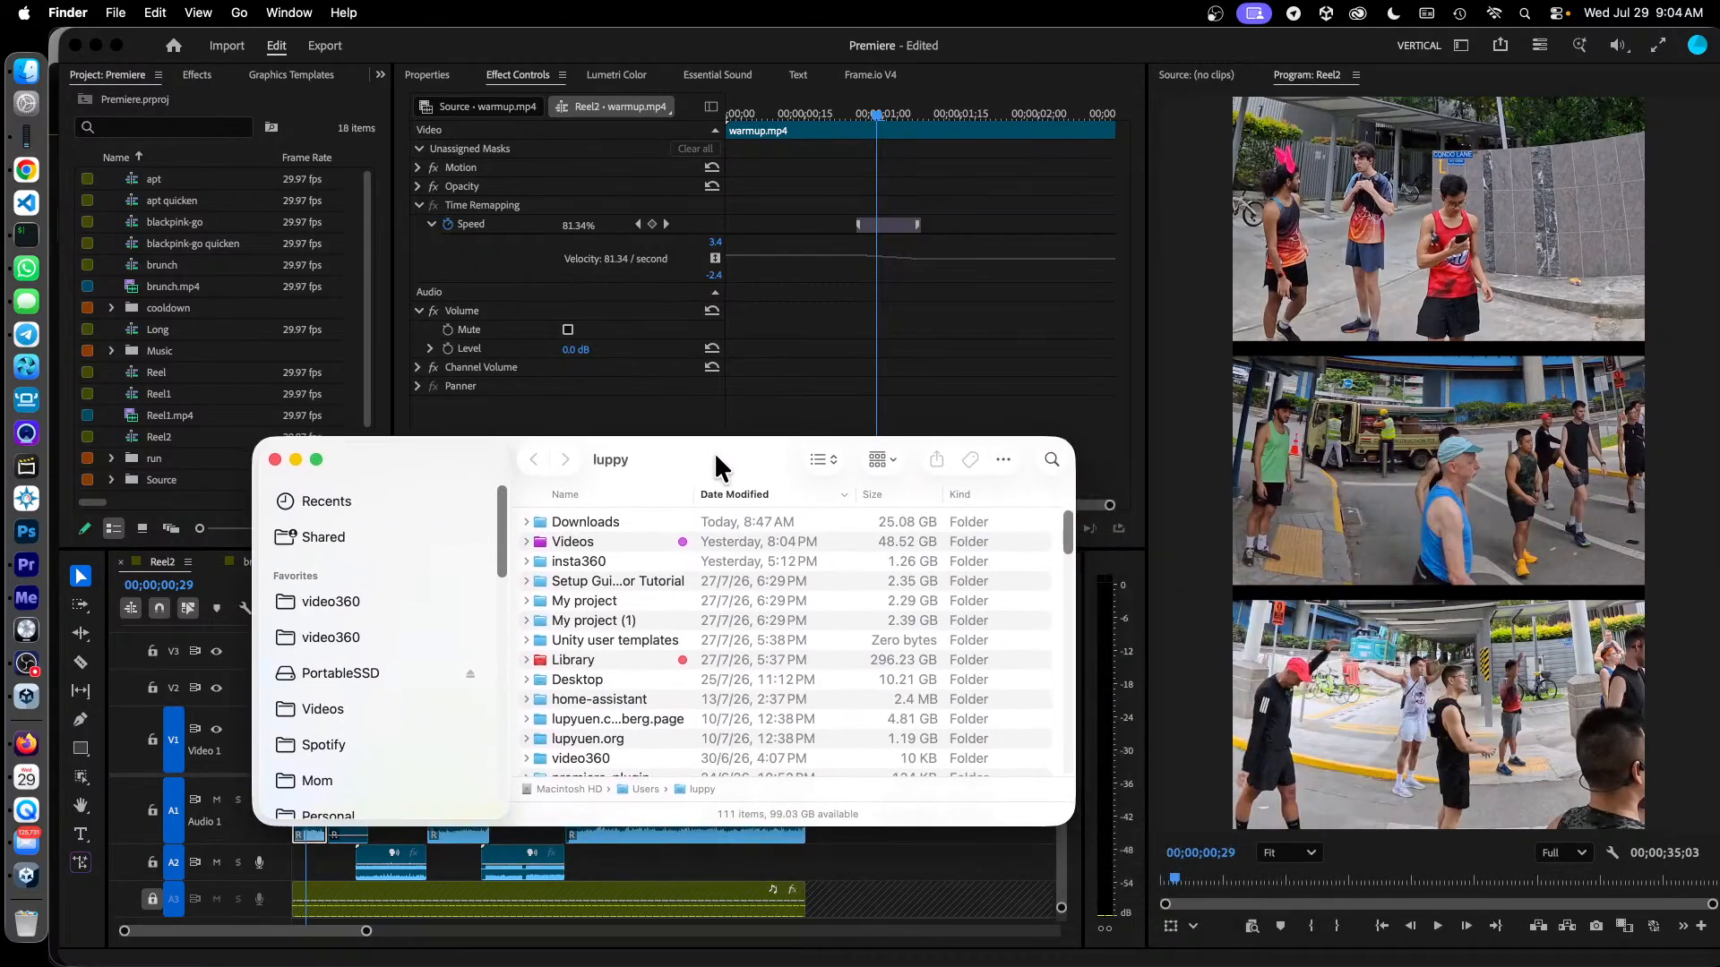
click(340, 603)
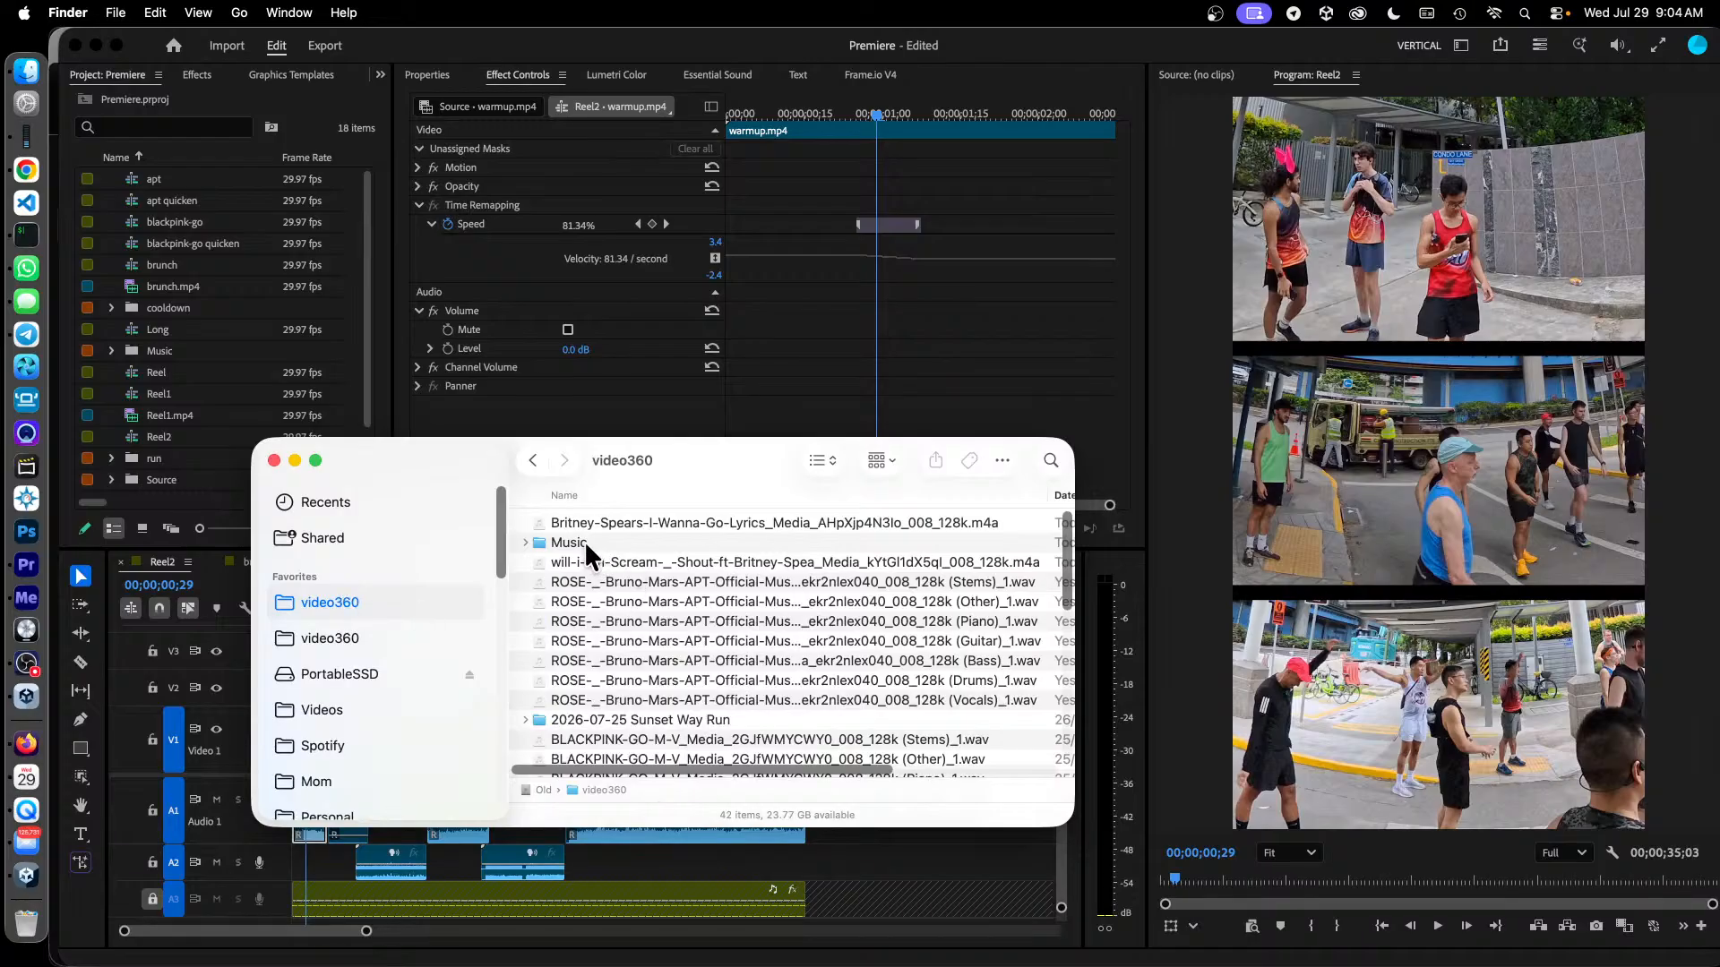
double_click(703, 712)
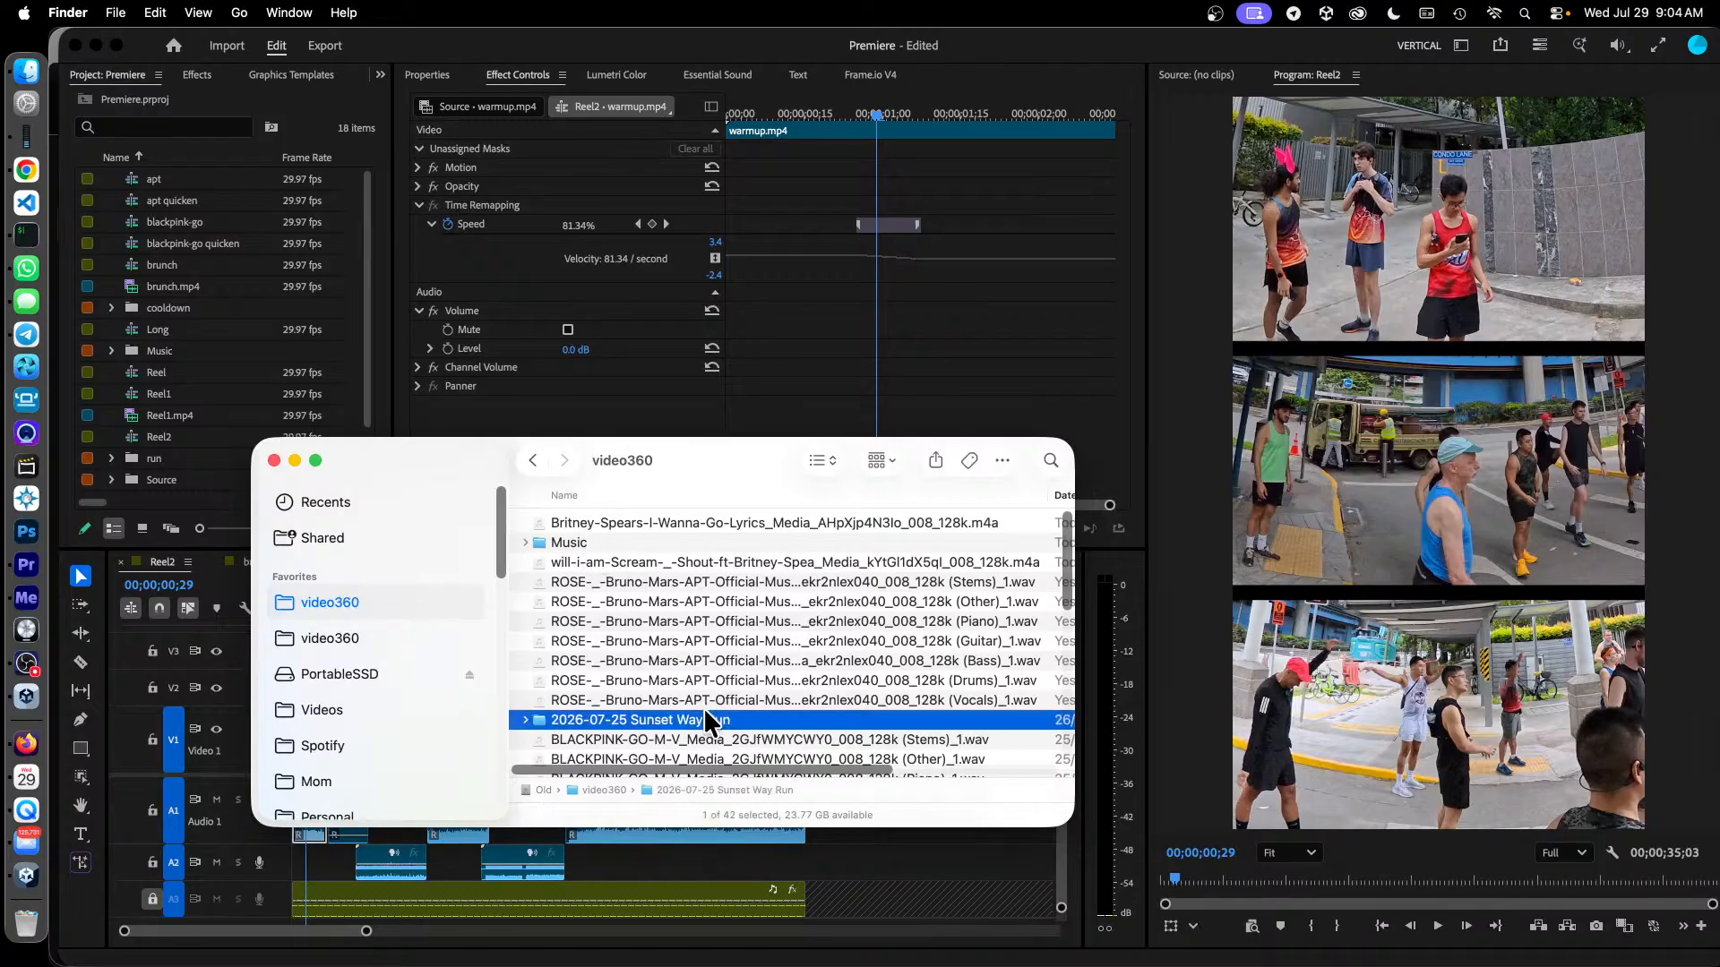
double_click(593, 521)
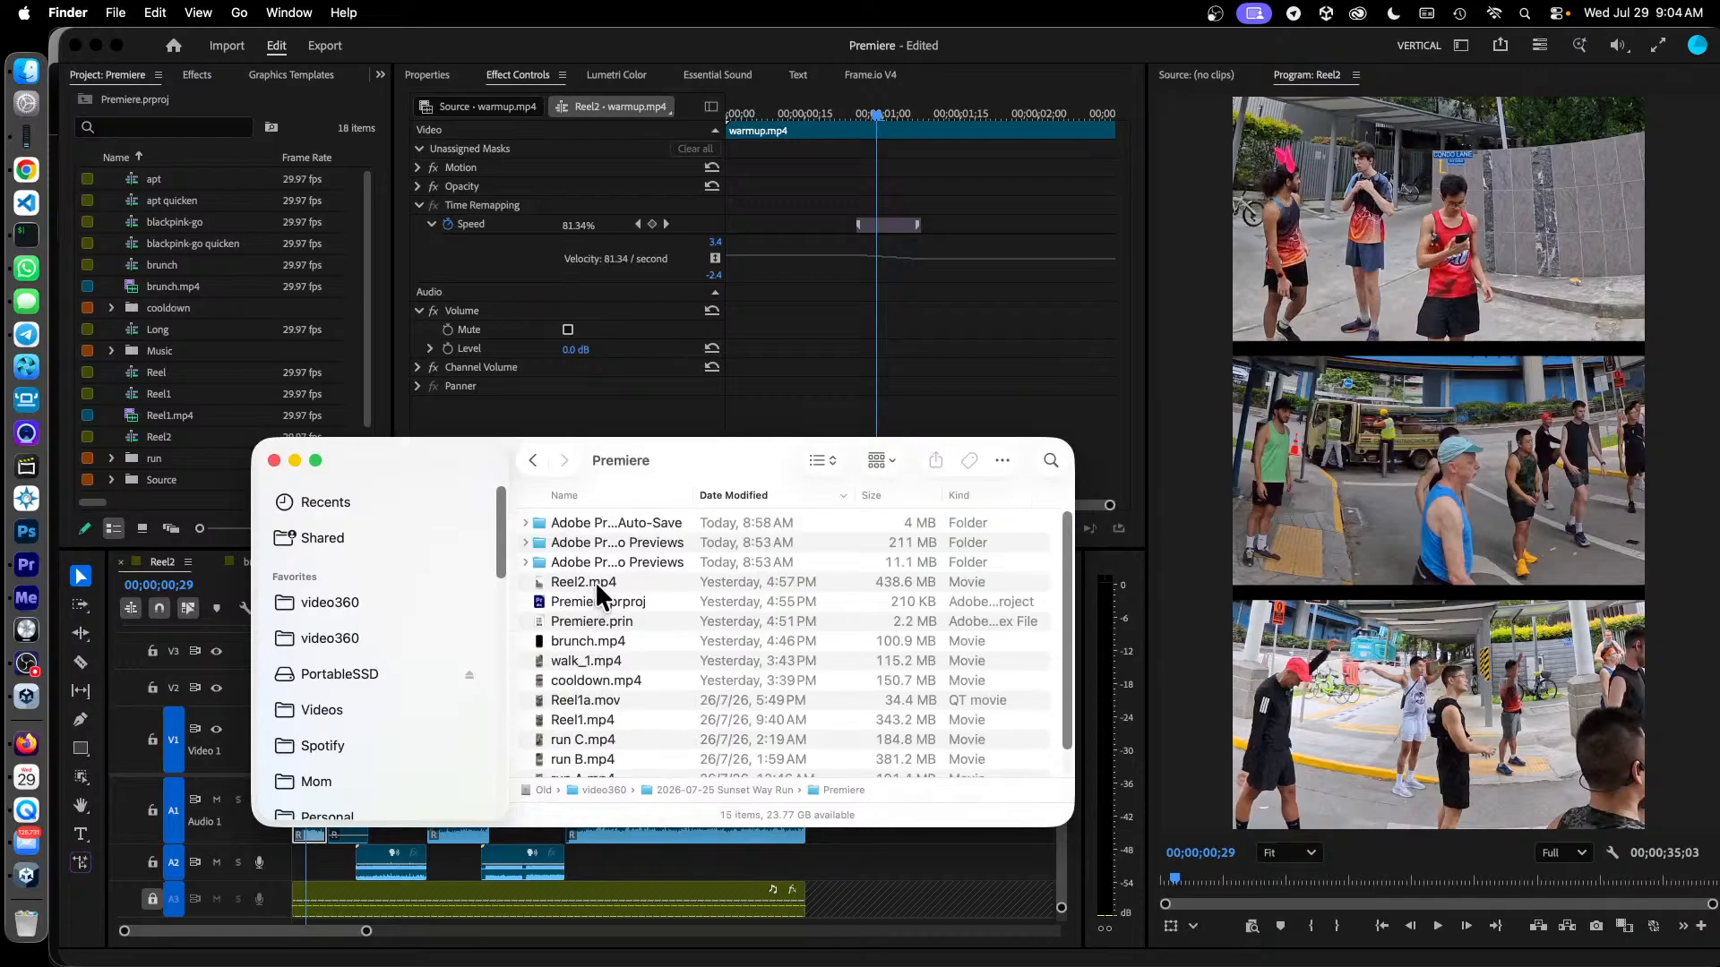
double_click(562, 580)
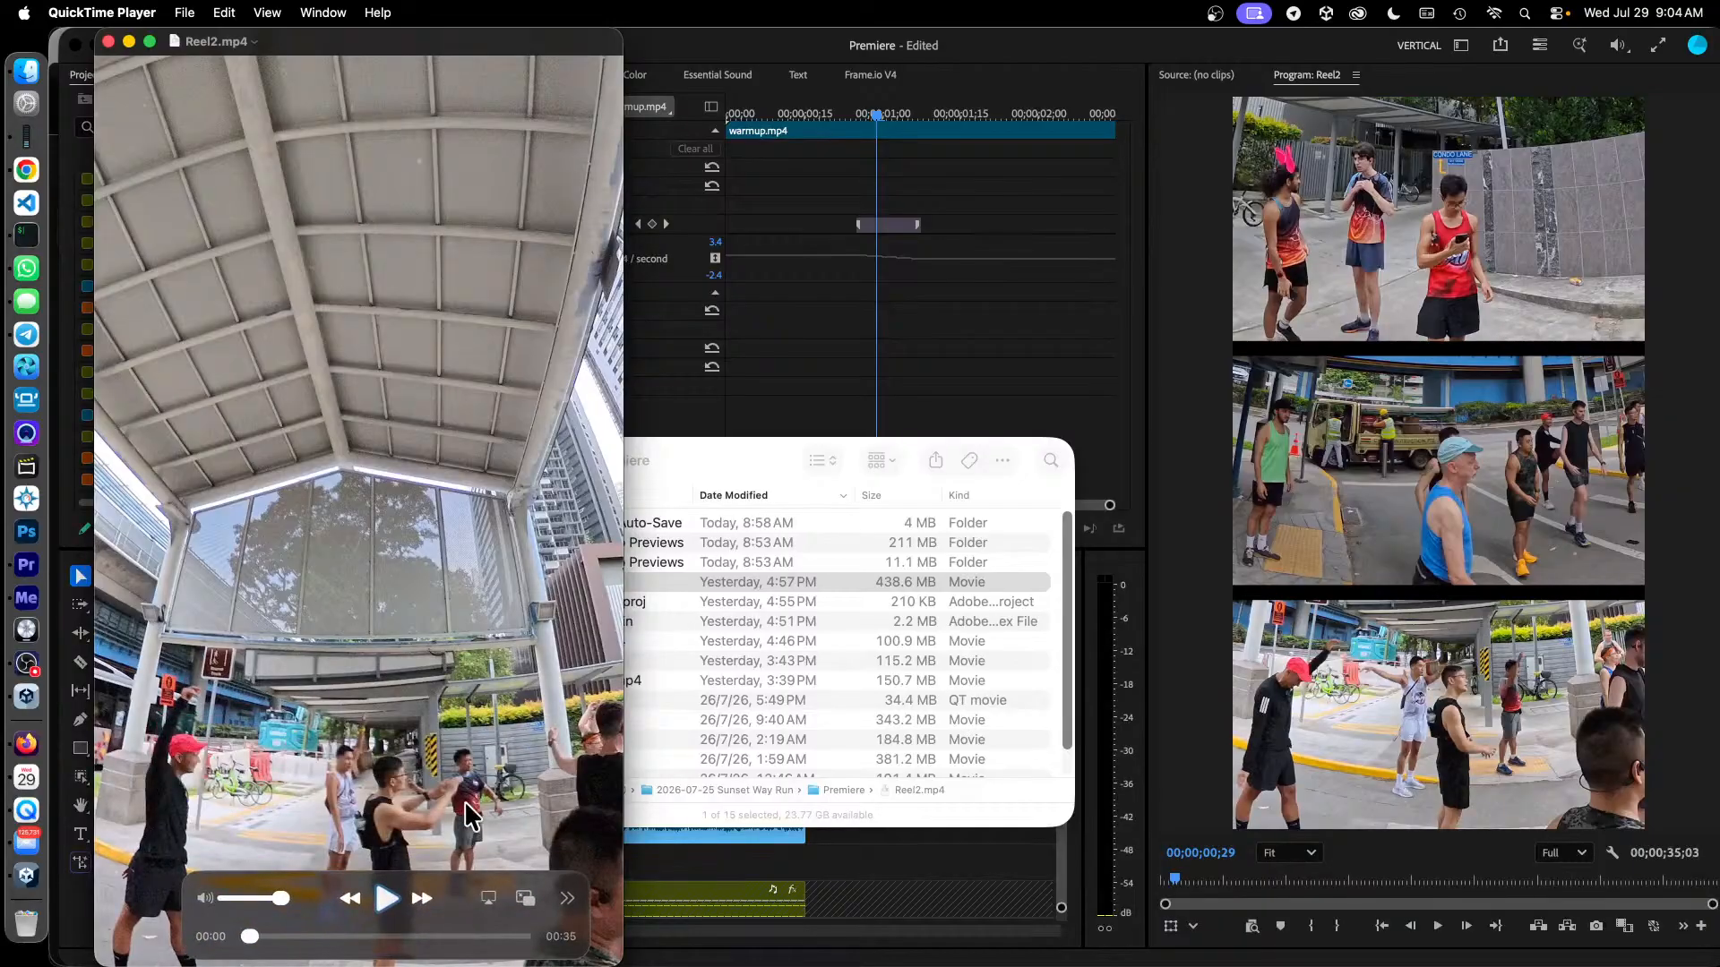
Play Reel2.mp4 through to its end and scrub back through the split-screen brunch section to review the transitions
key(space)
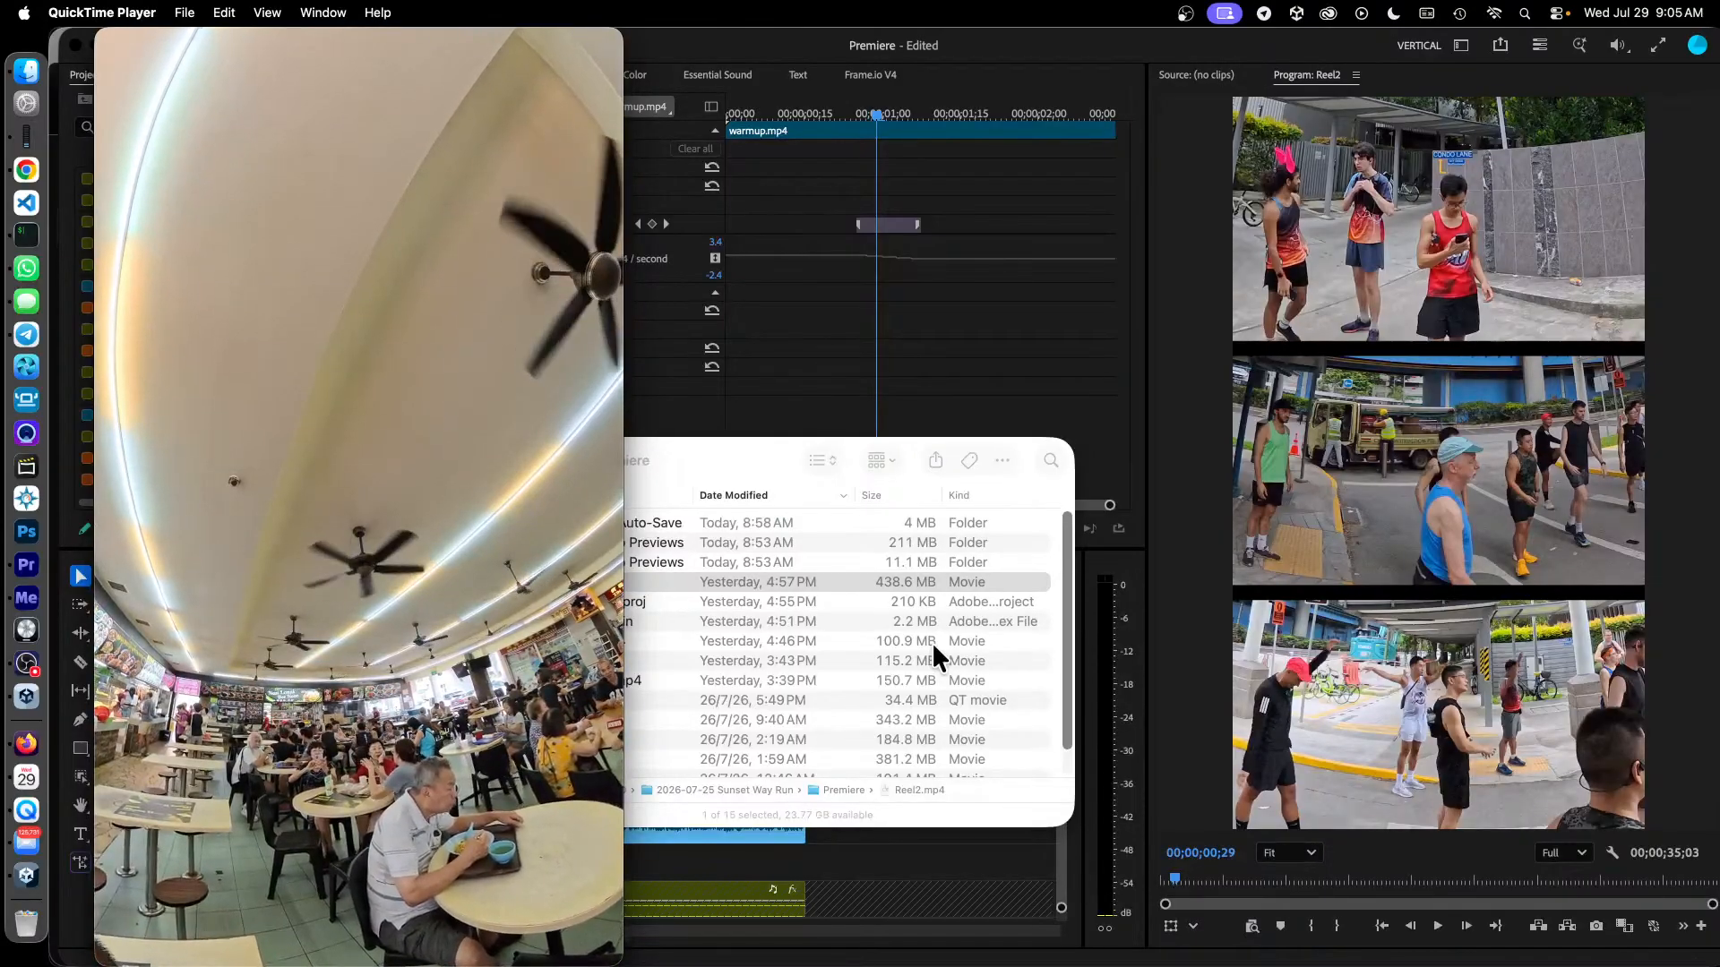
mouse_move(328, 679)
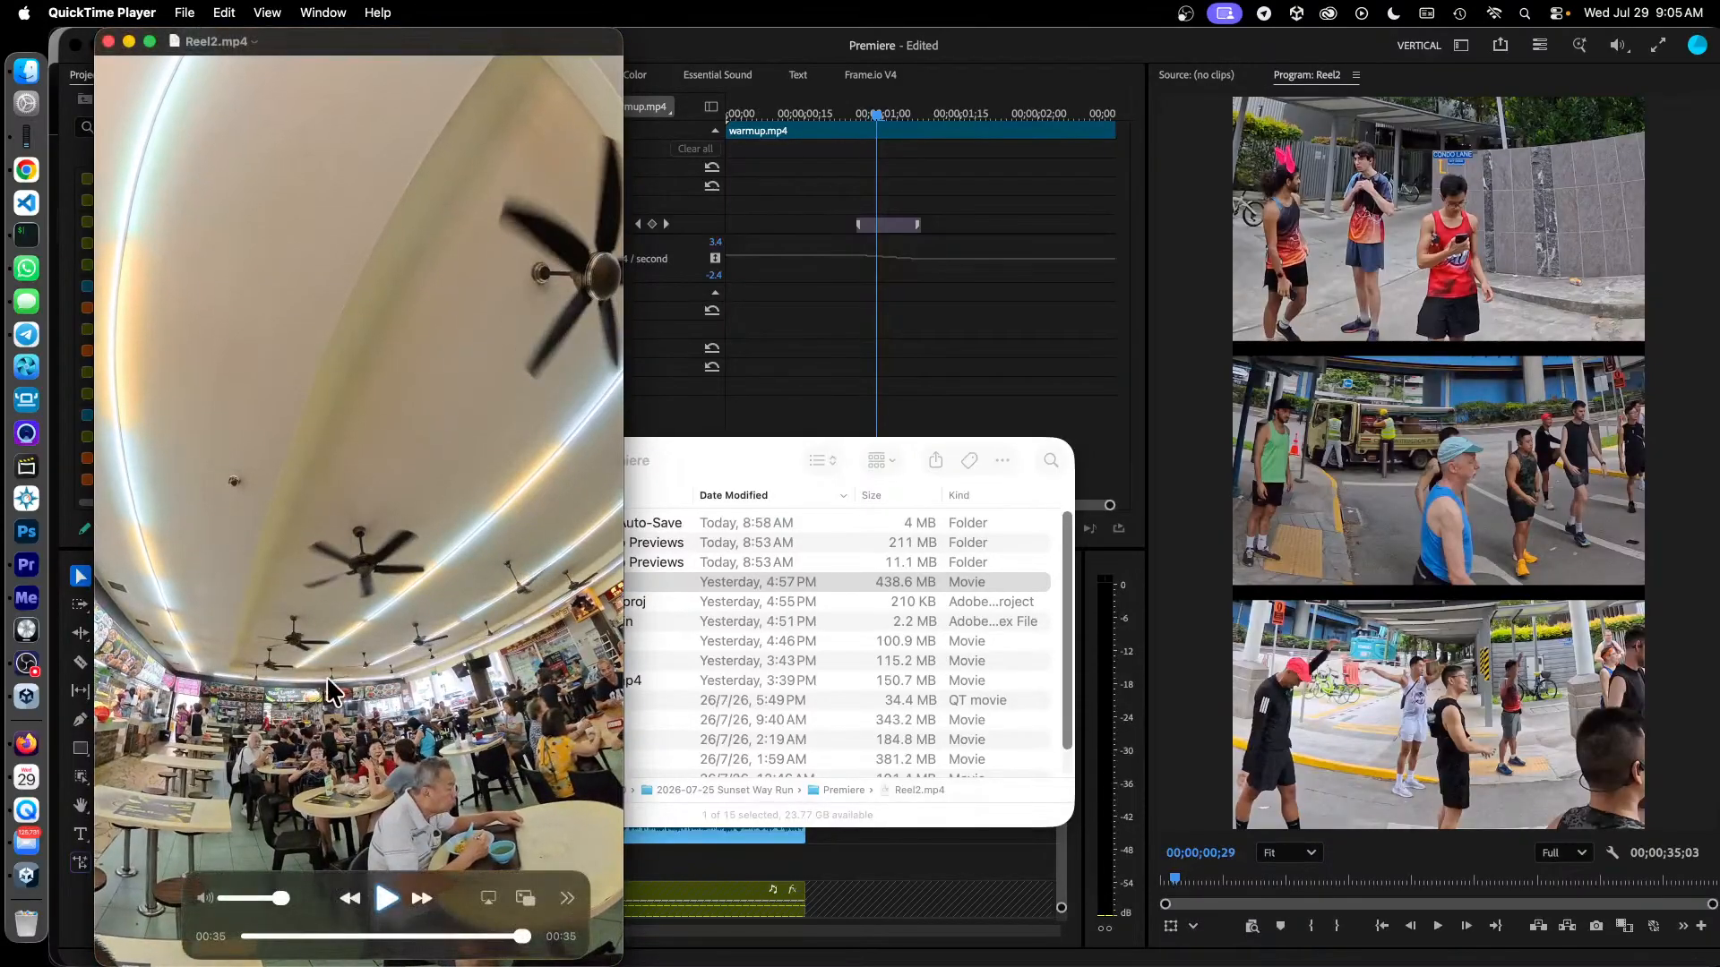
click(415, 936)
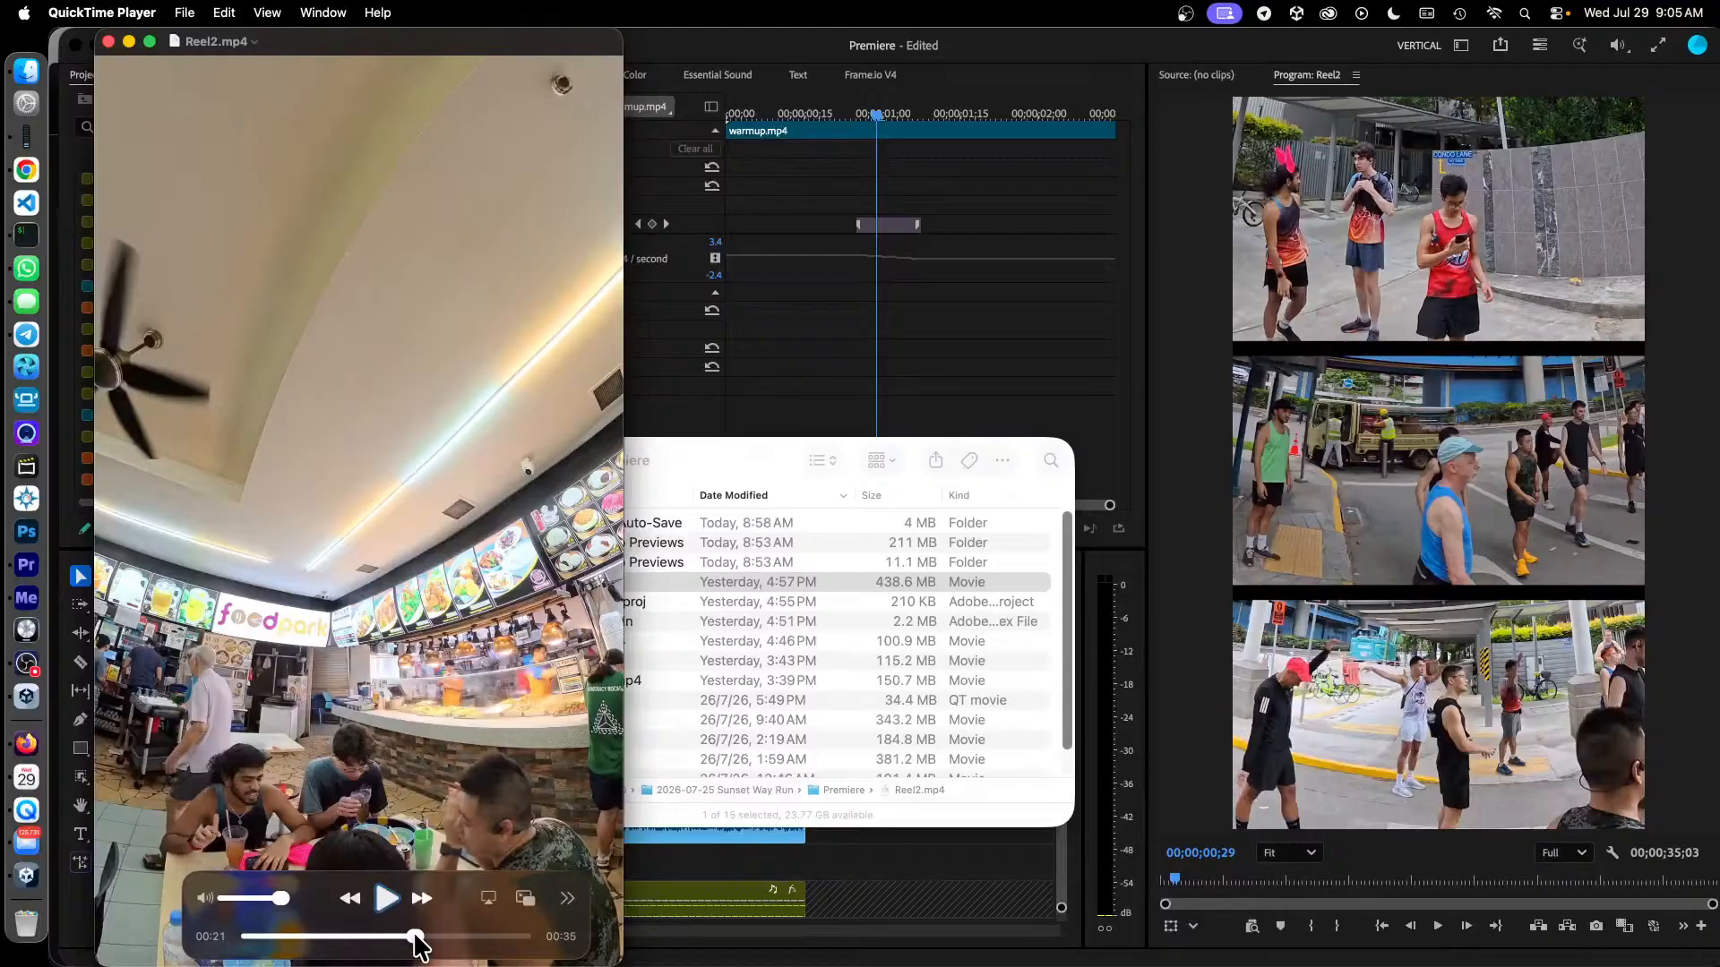
click(364, 937)
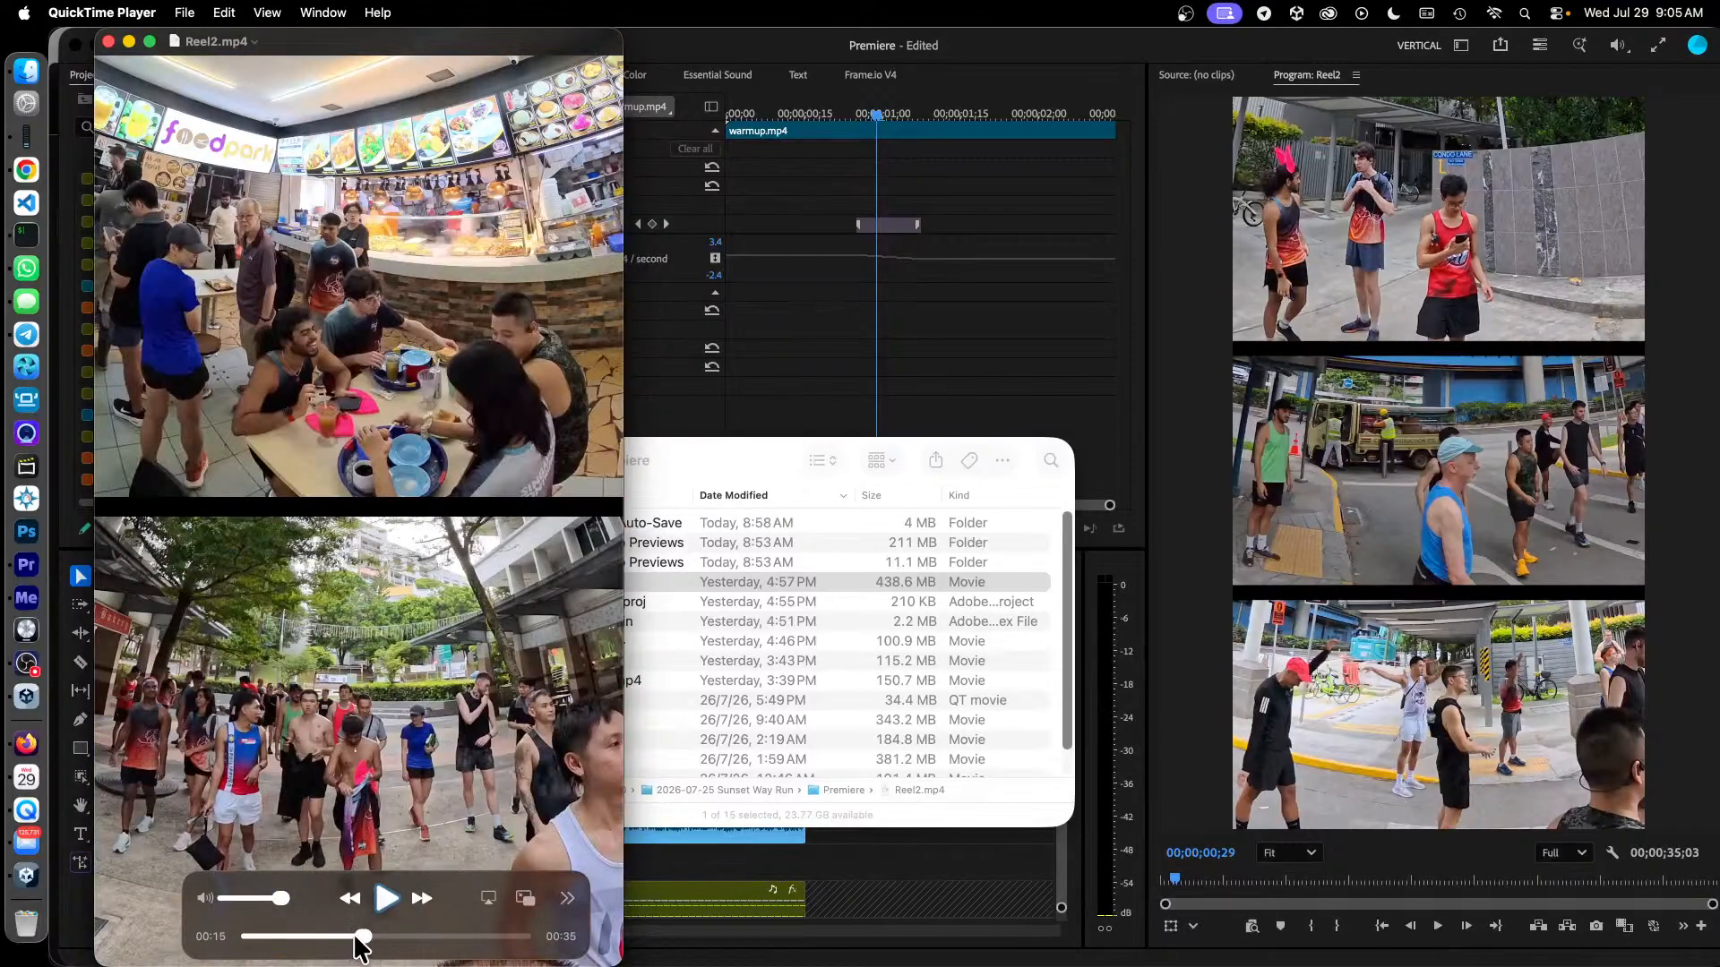
click(343, 937)
drag(334, 939, 391, 942)
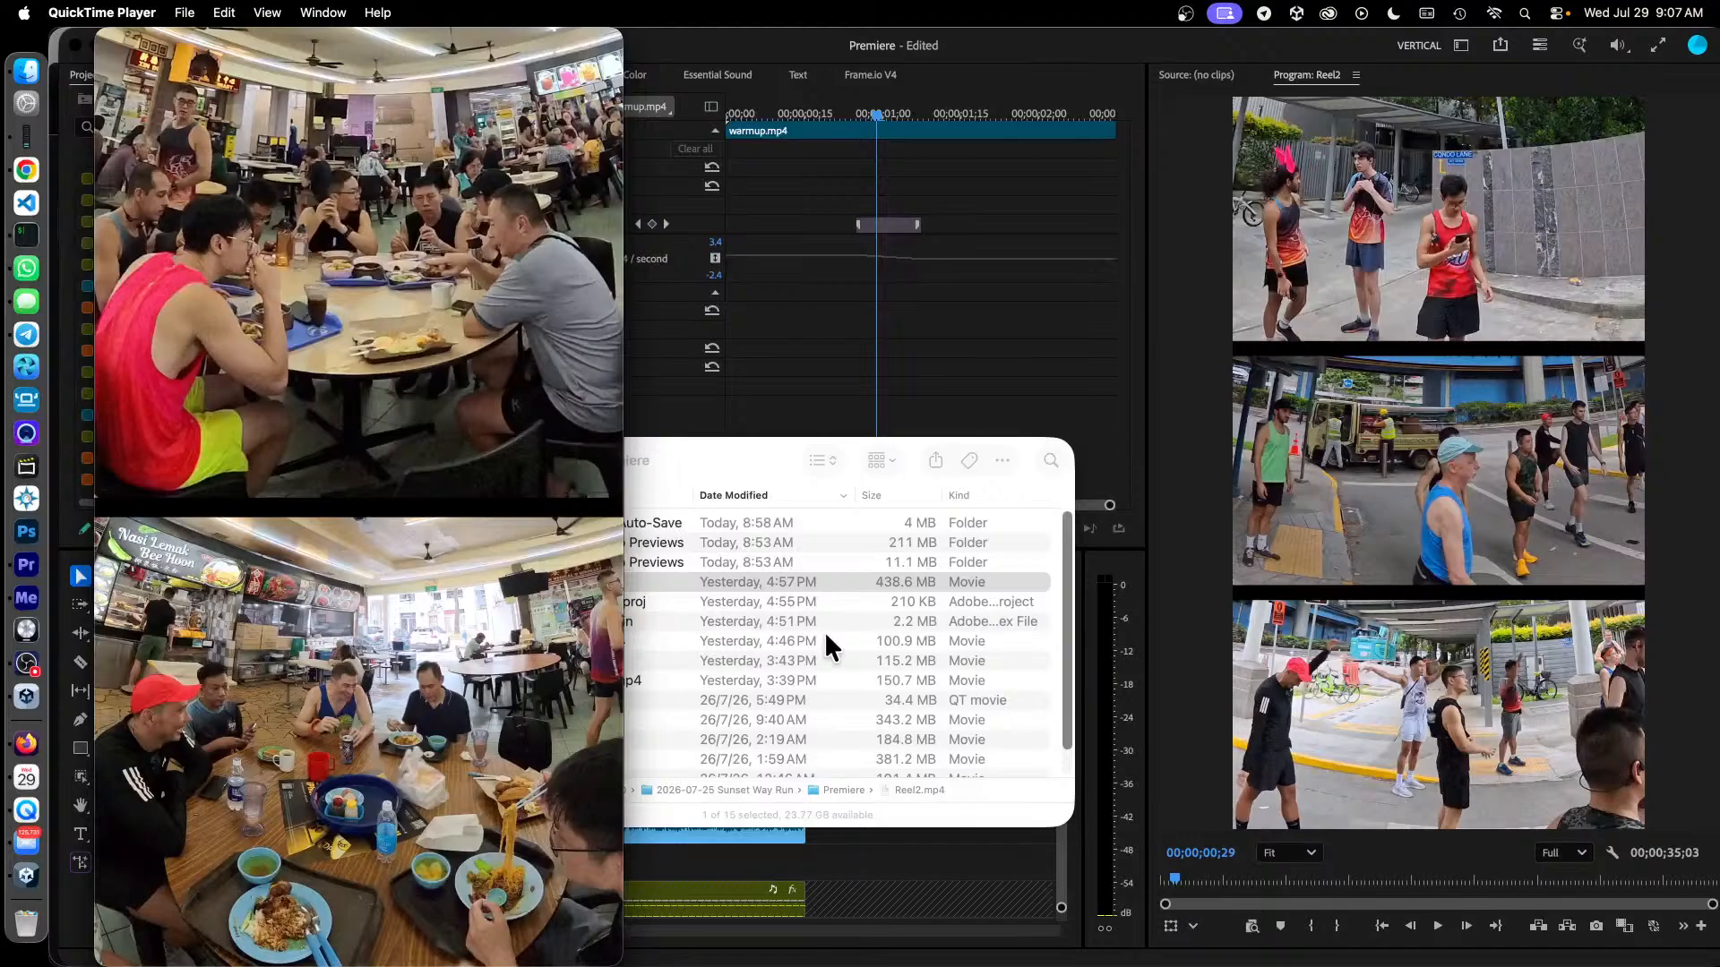
Switch to Premiere and enable the two very short white clips on track V3 of the Reel2 sequence
click(27, 577)
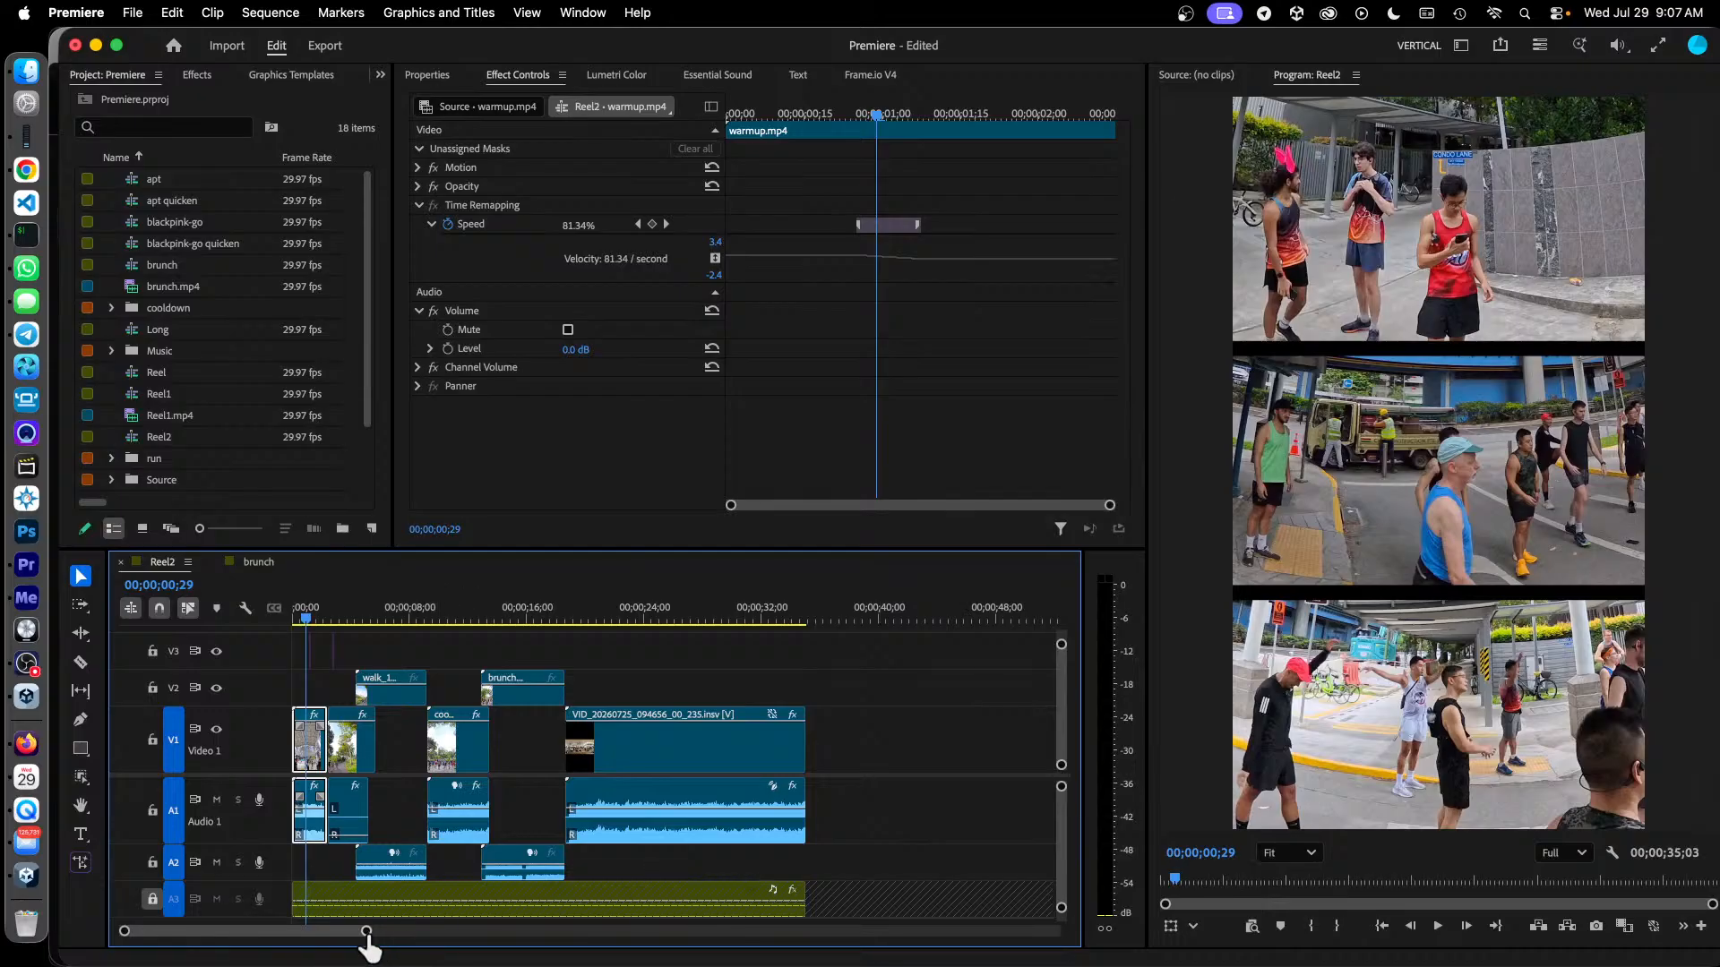
drag(367, 937, 330, 942)
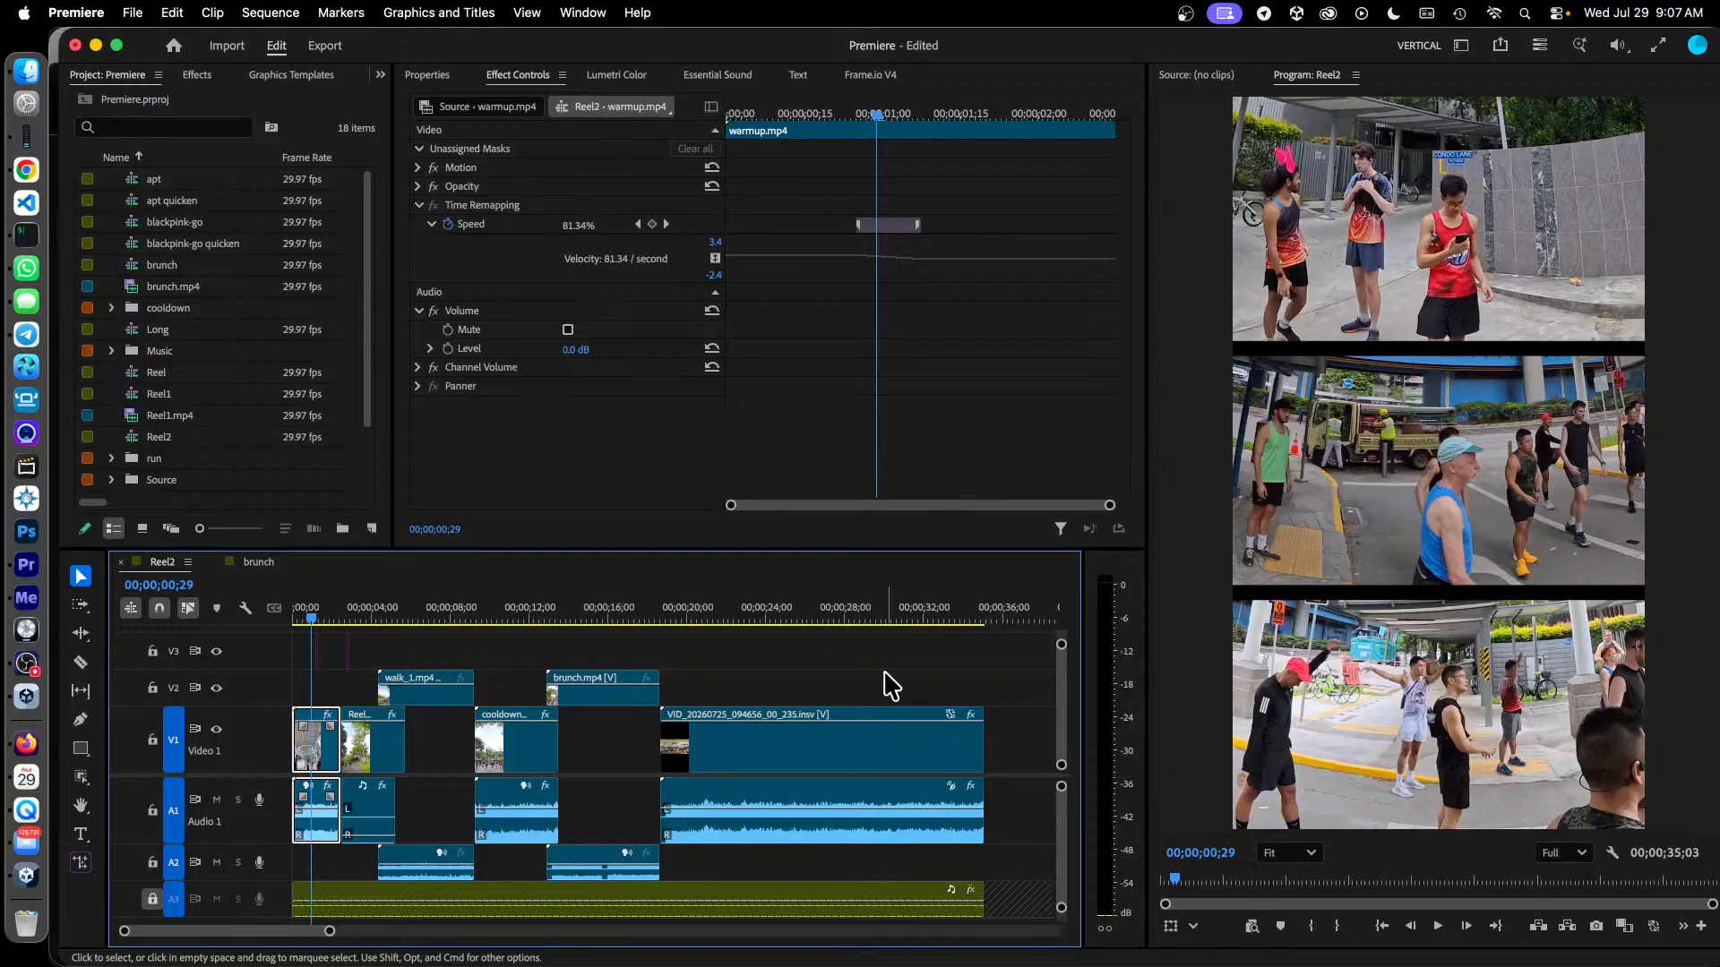
drag(330, 931, 285, 933)
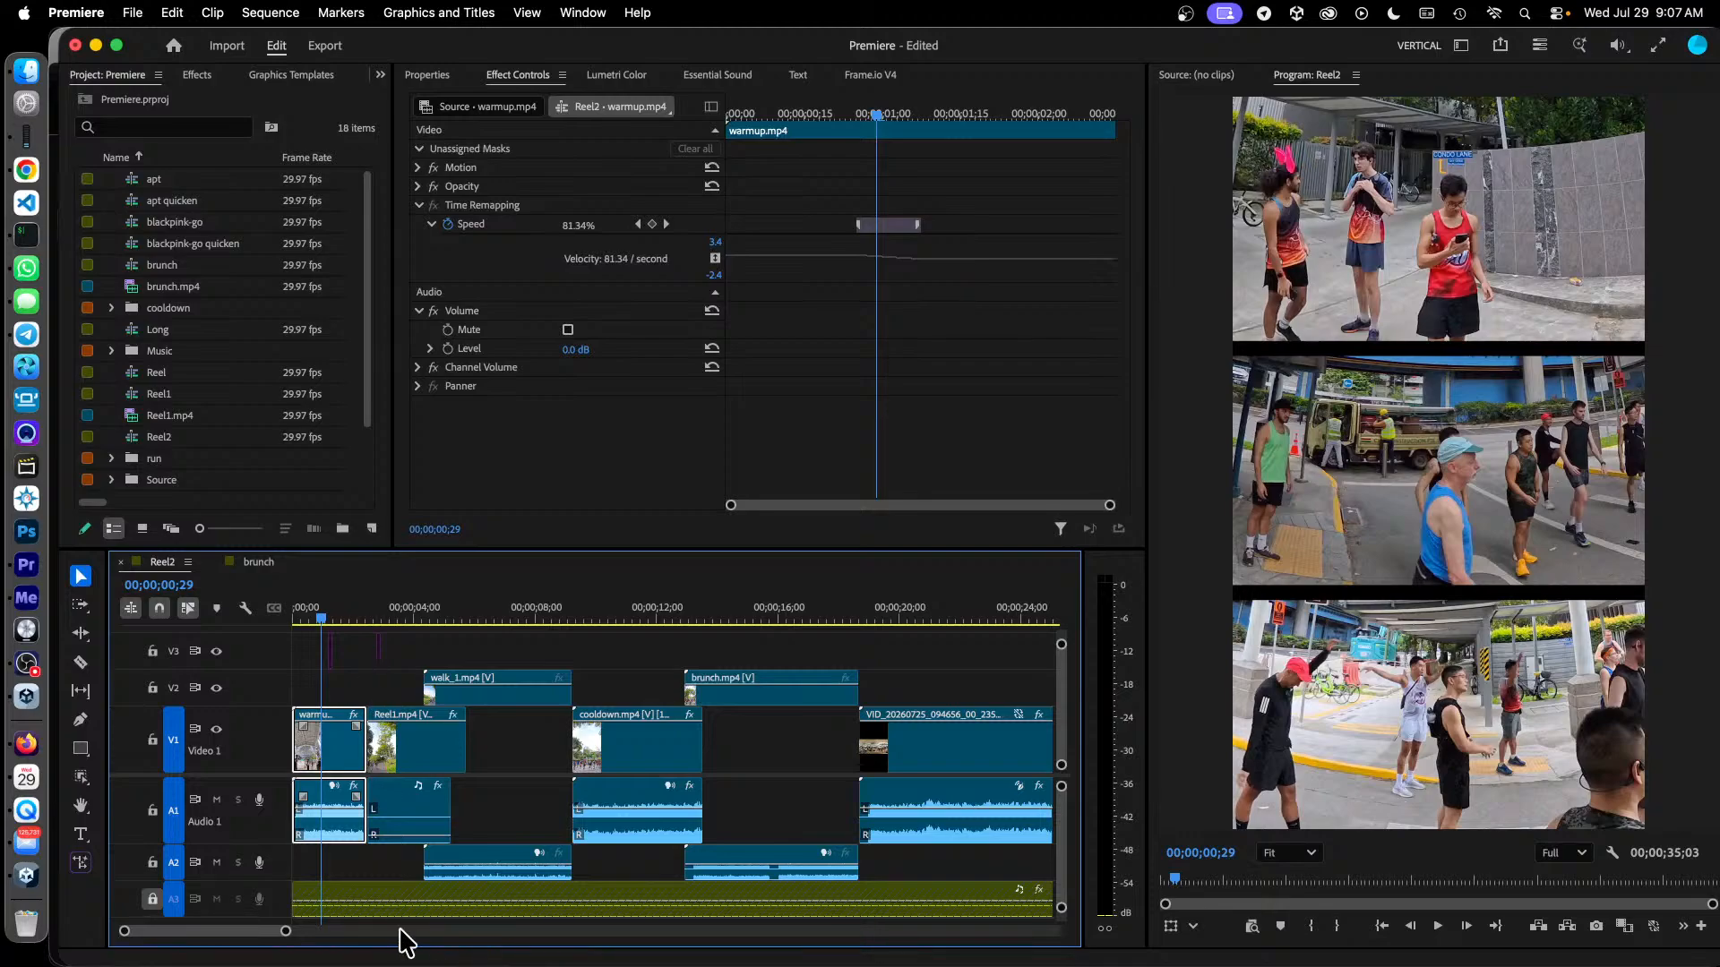
drag(286, 931, 261, 932)
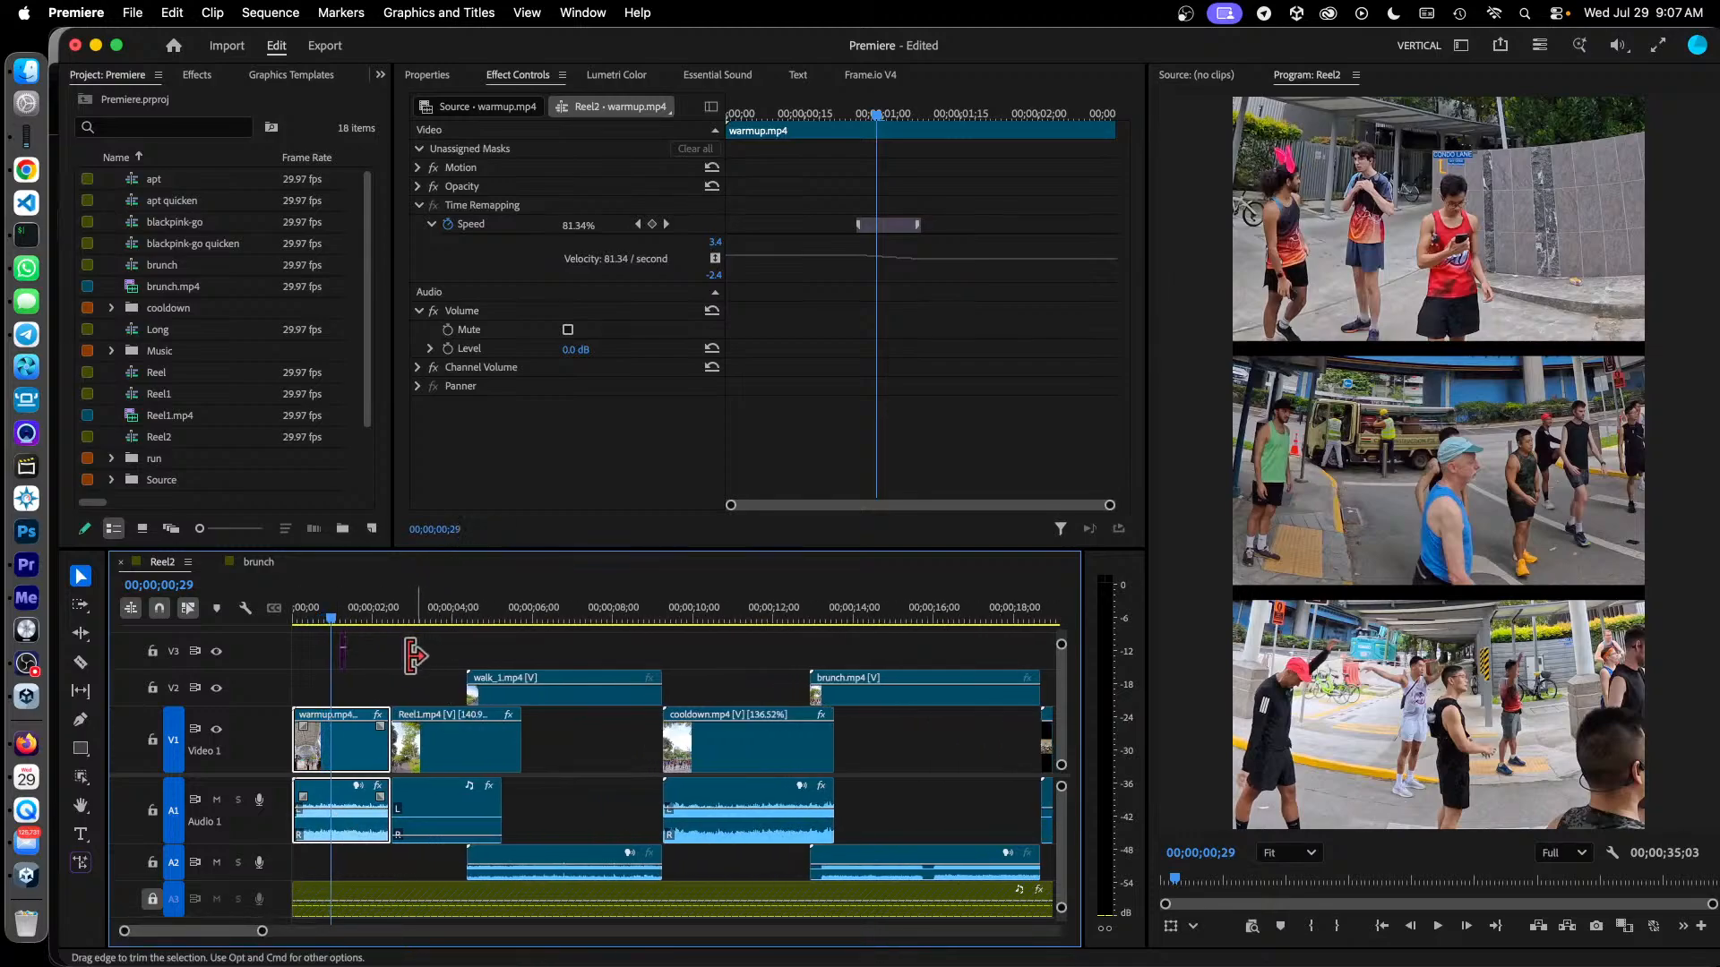
click(376, 653)
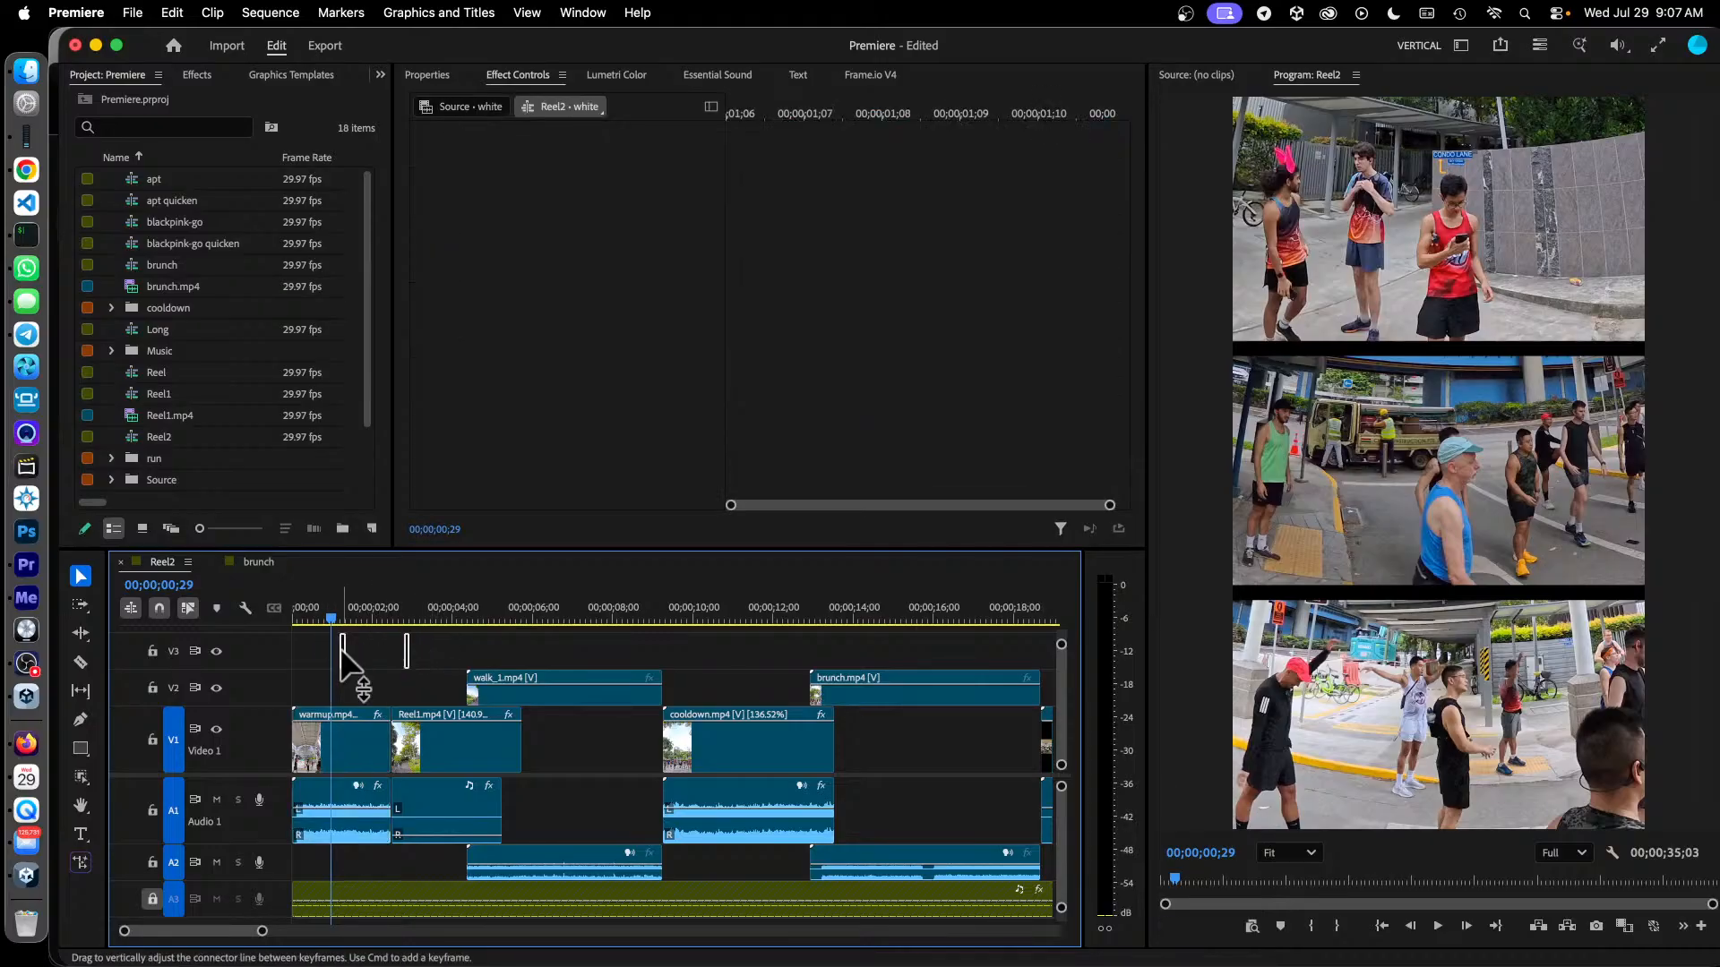
right_click(344, 663)
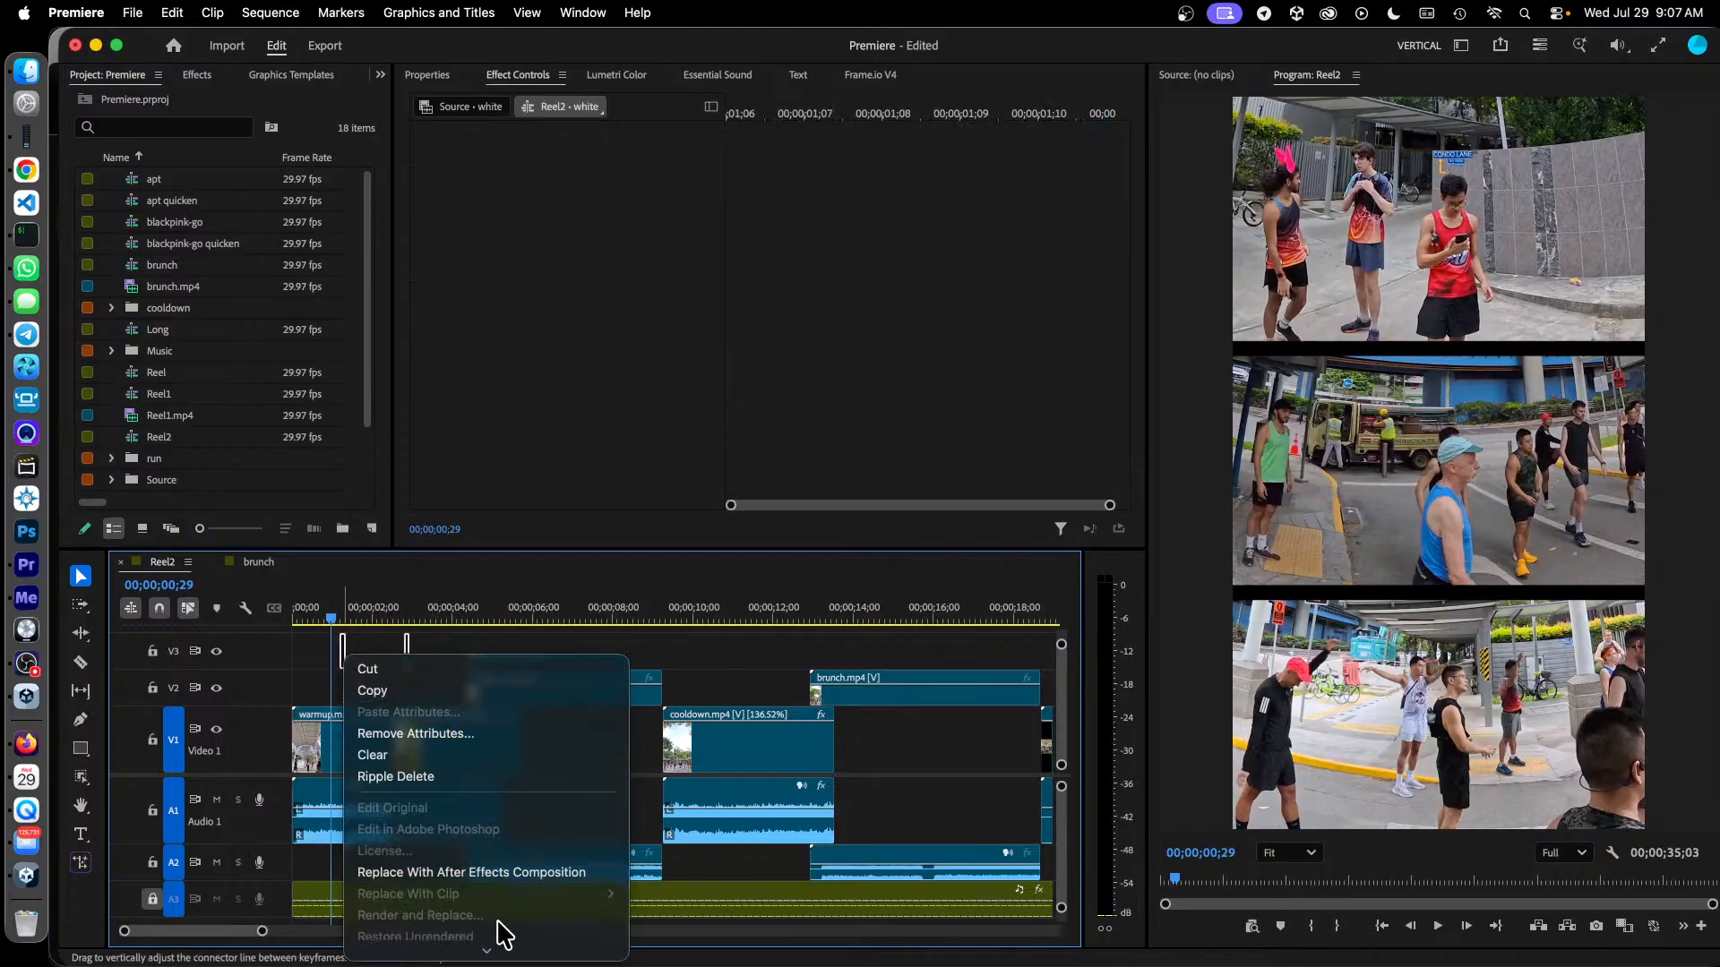
mouse_move(489, 949)
click(499, 818)
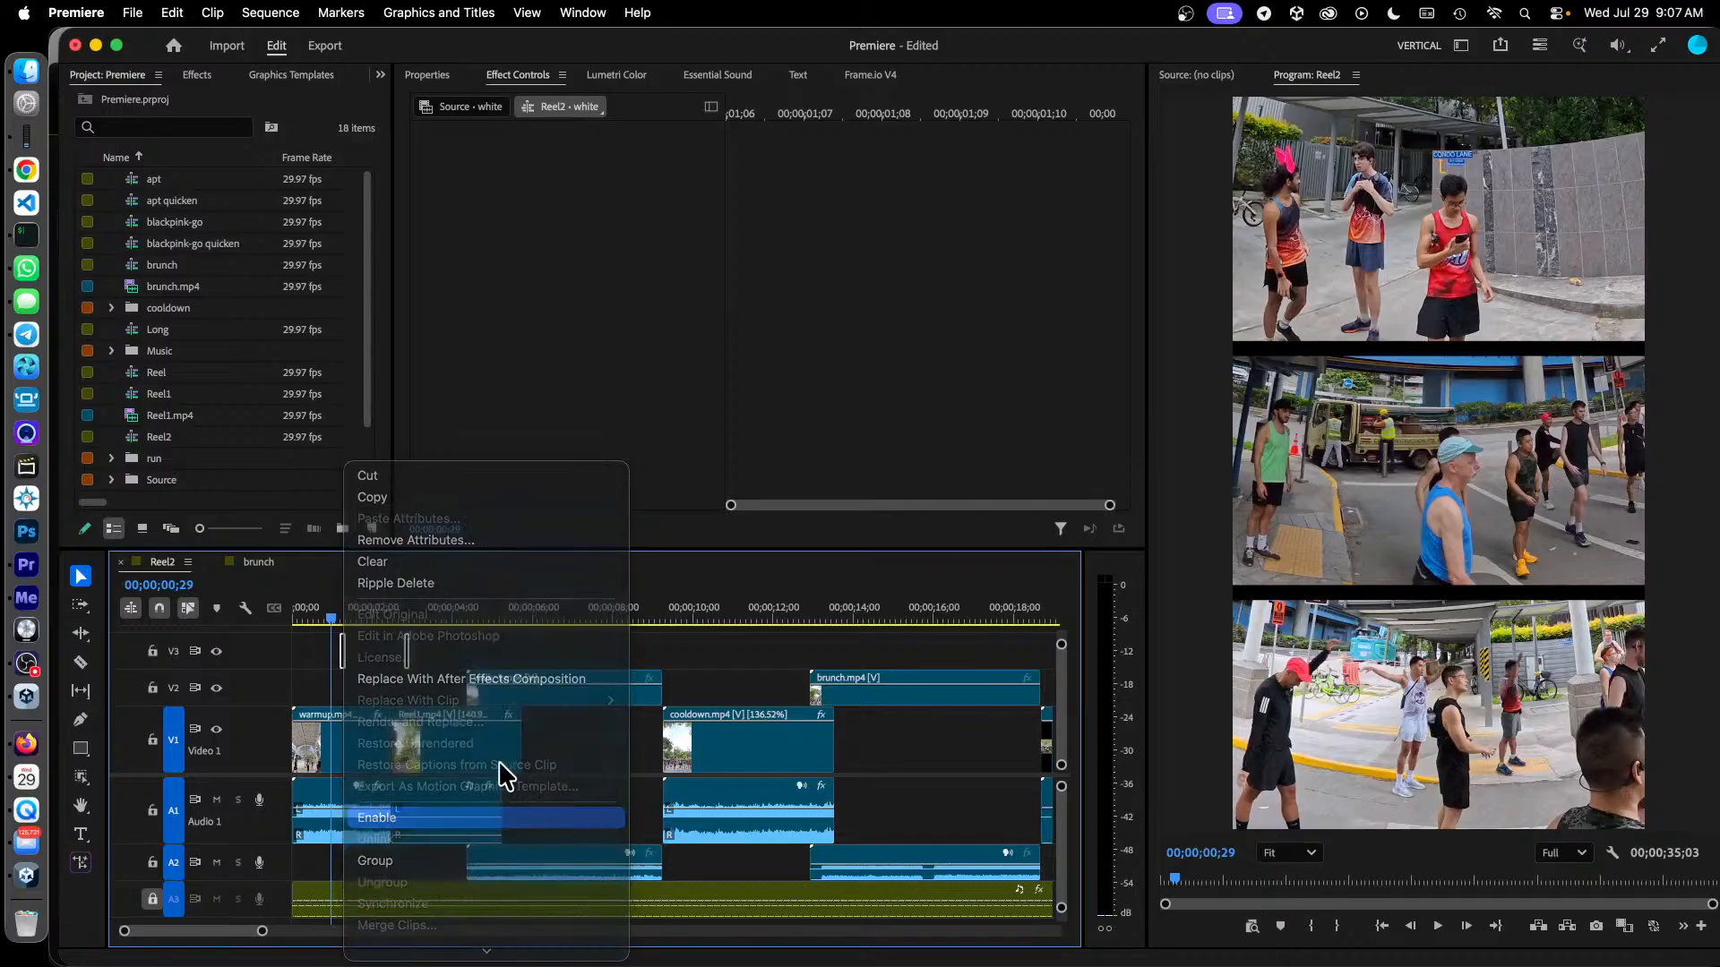
Play the Reel2 sequence across the cut from warmup.mp4 to Reel1.mp4
click(361, 620)
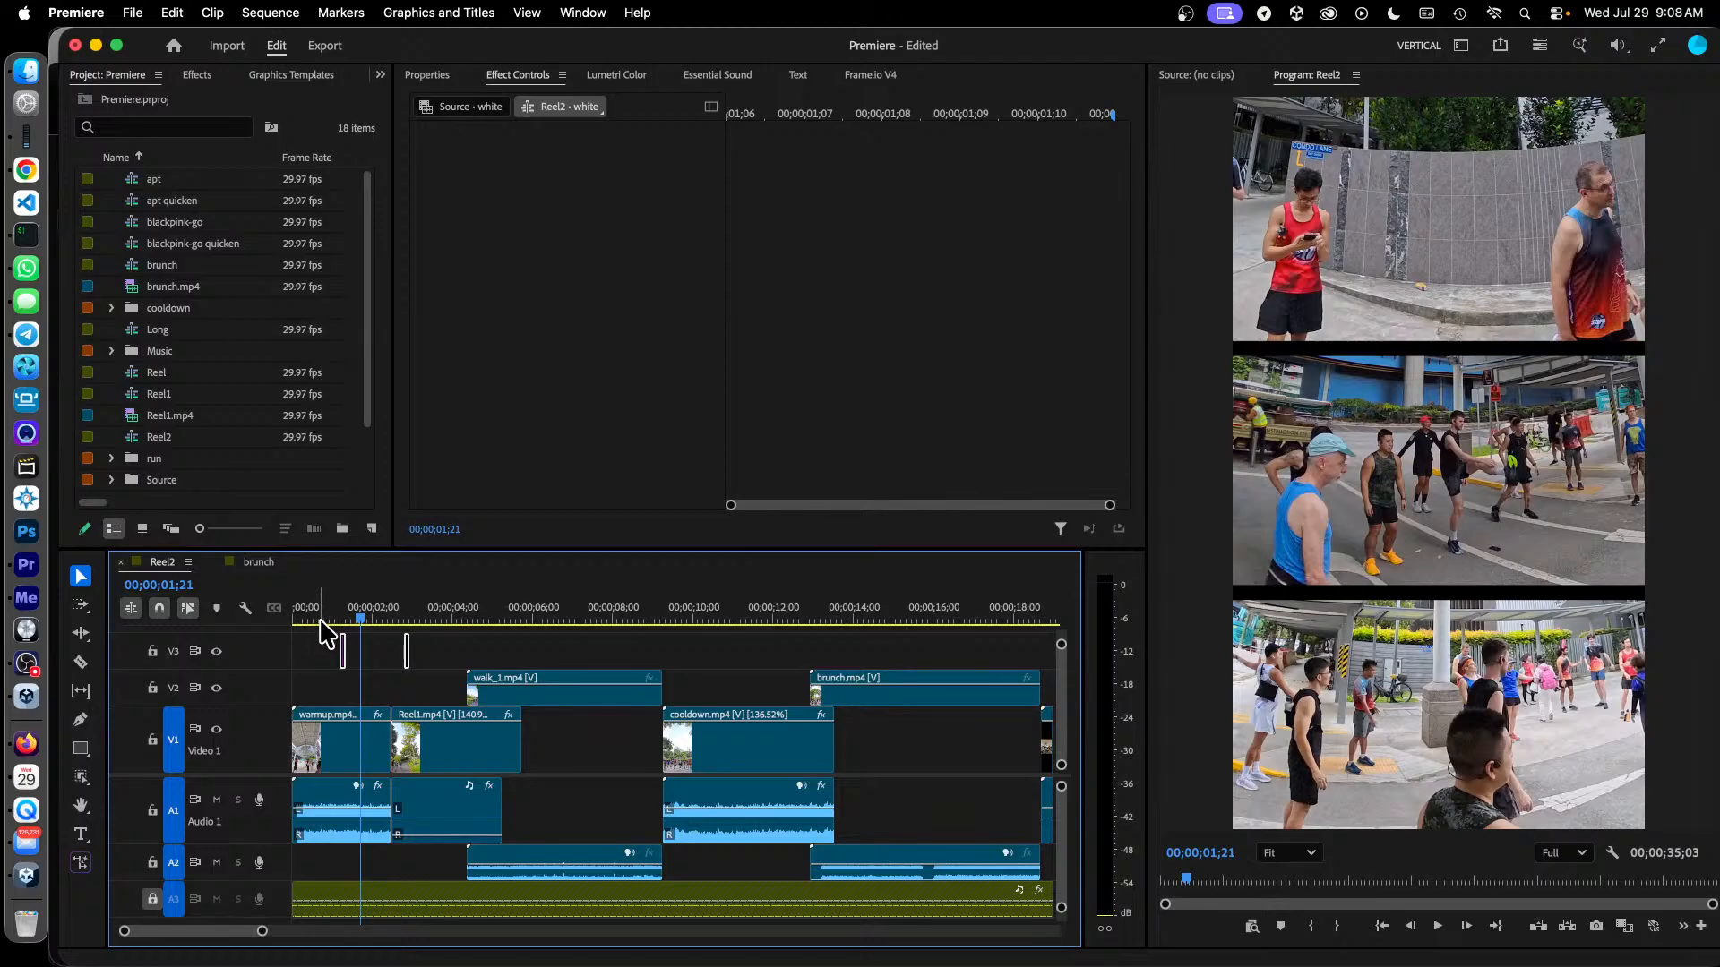
key(space)
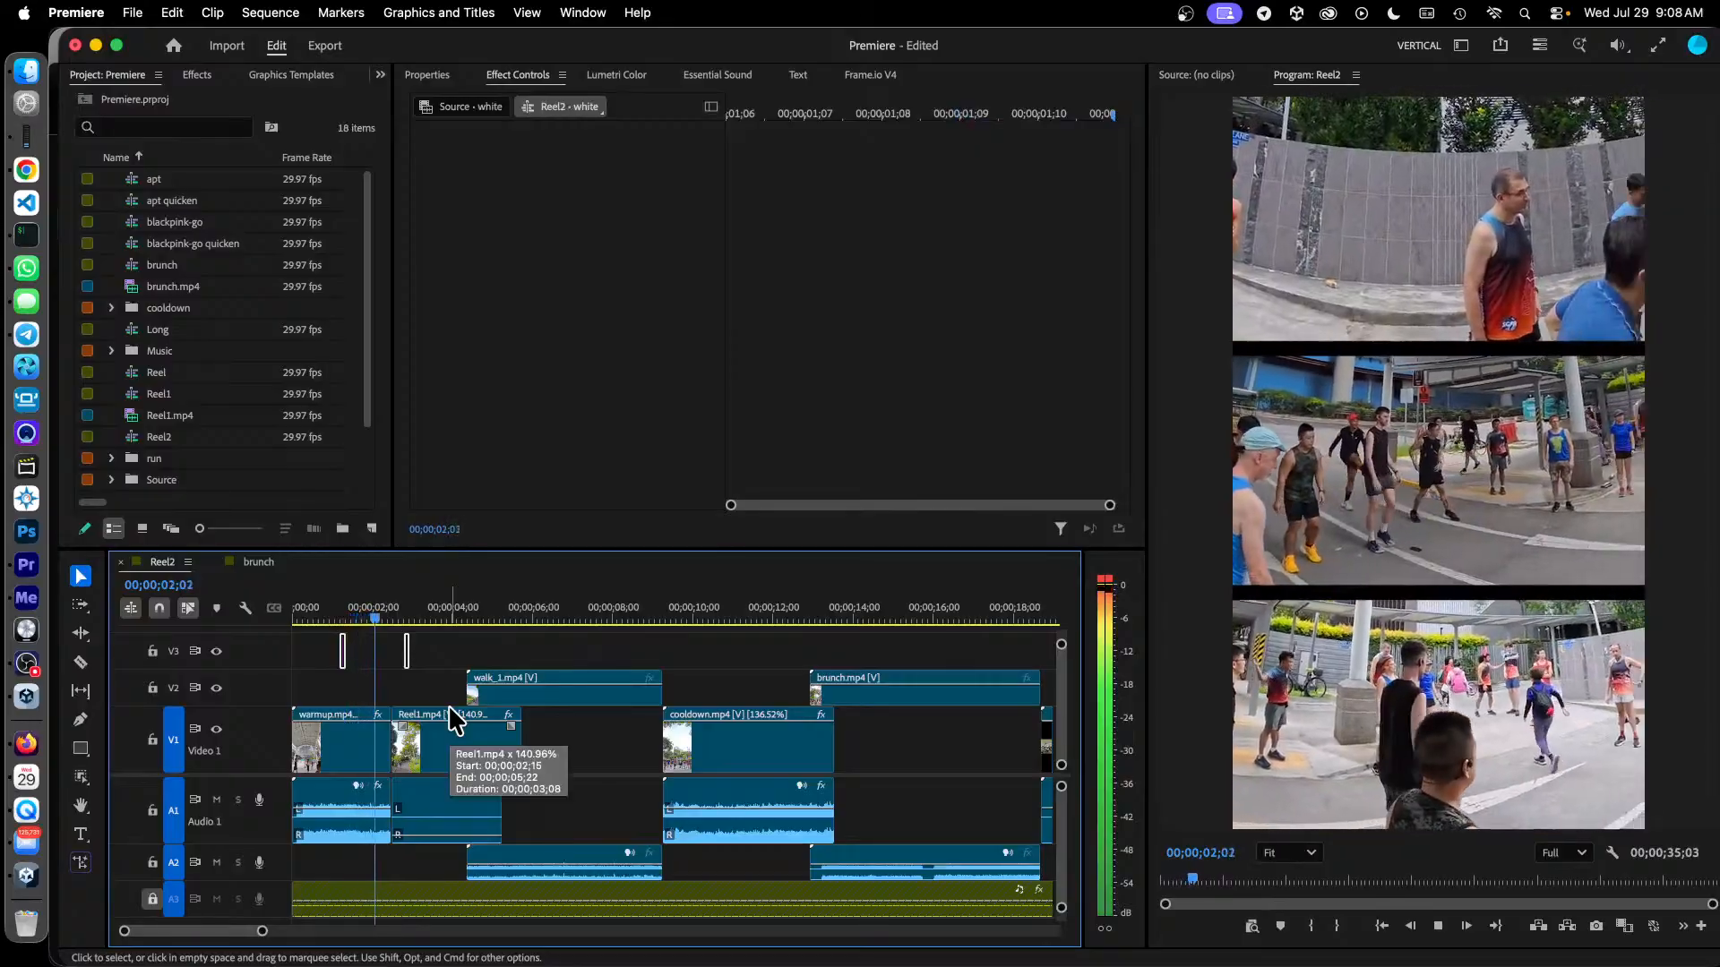
key(space)
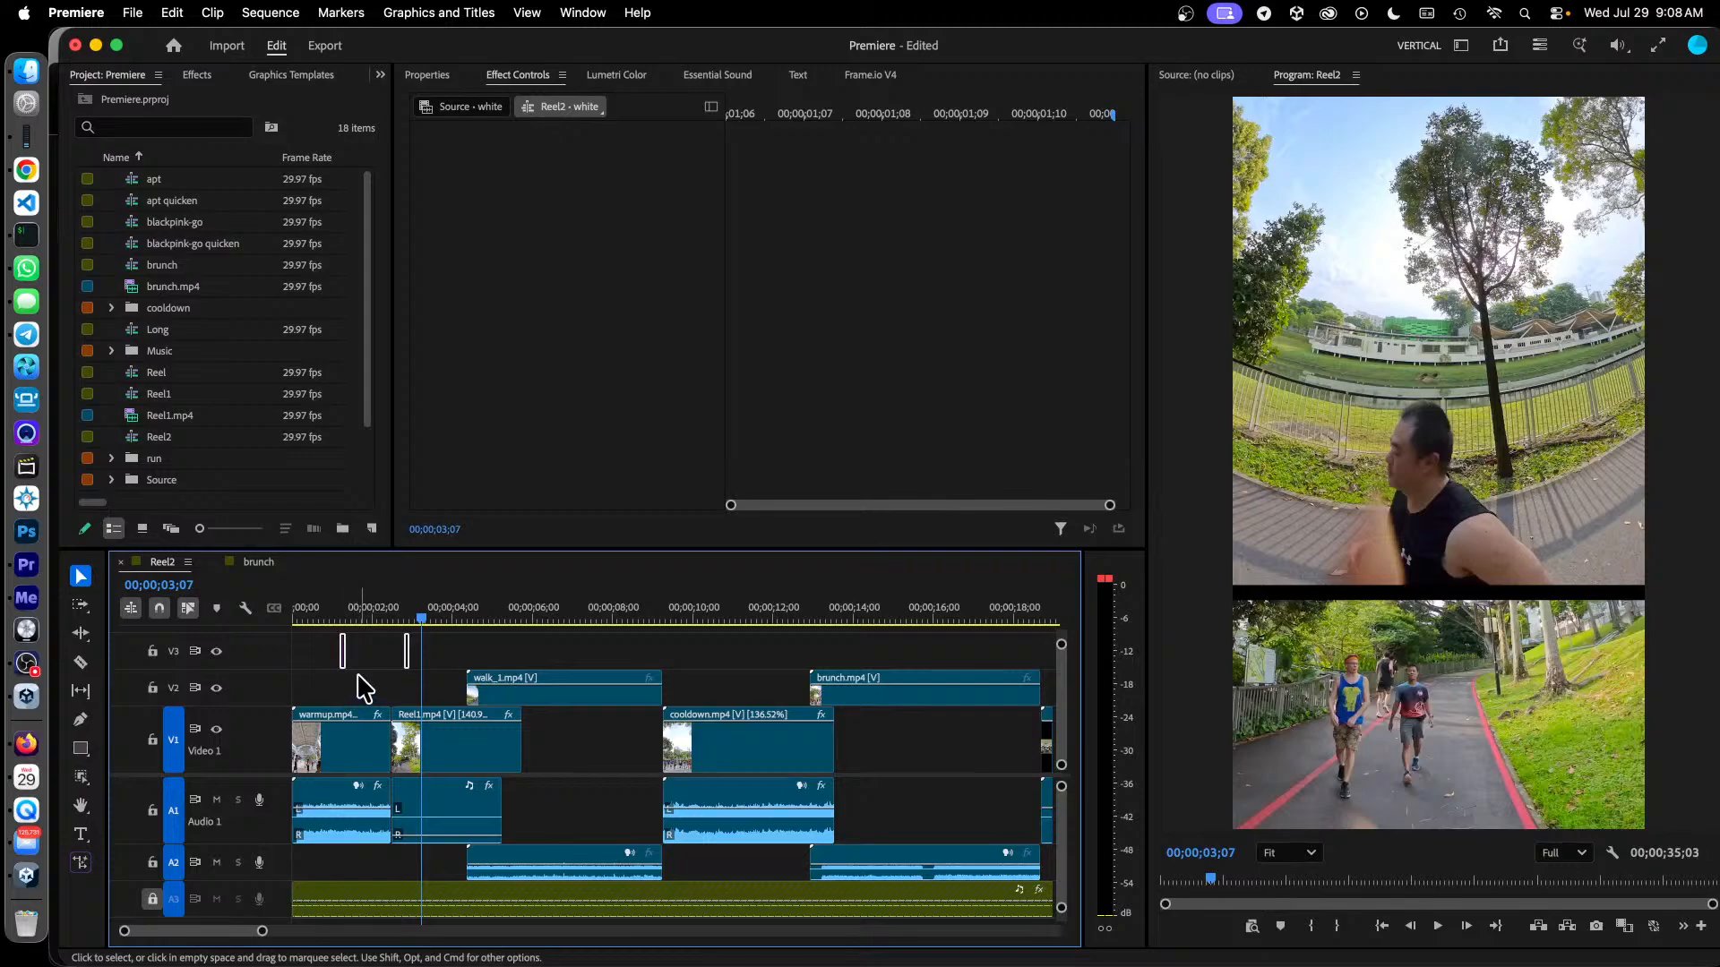
Check the frames around both white clips on V3, clear the selection and place the playhead at 00;00;01;07
click(341, 620)
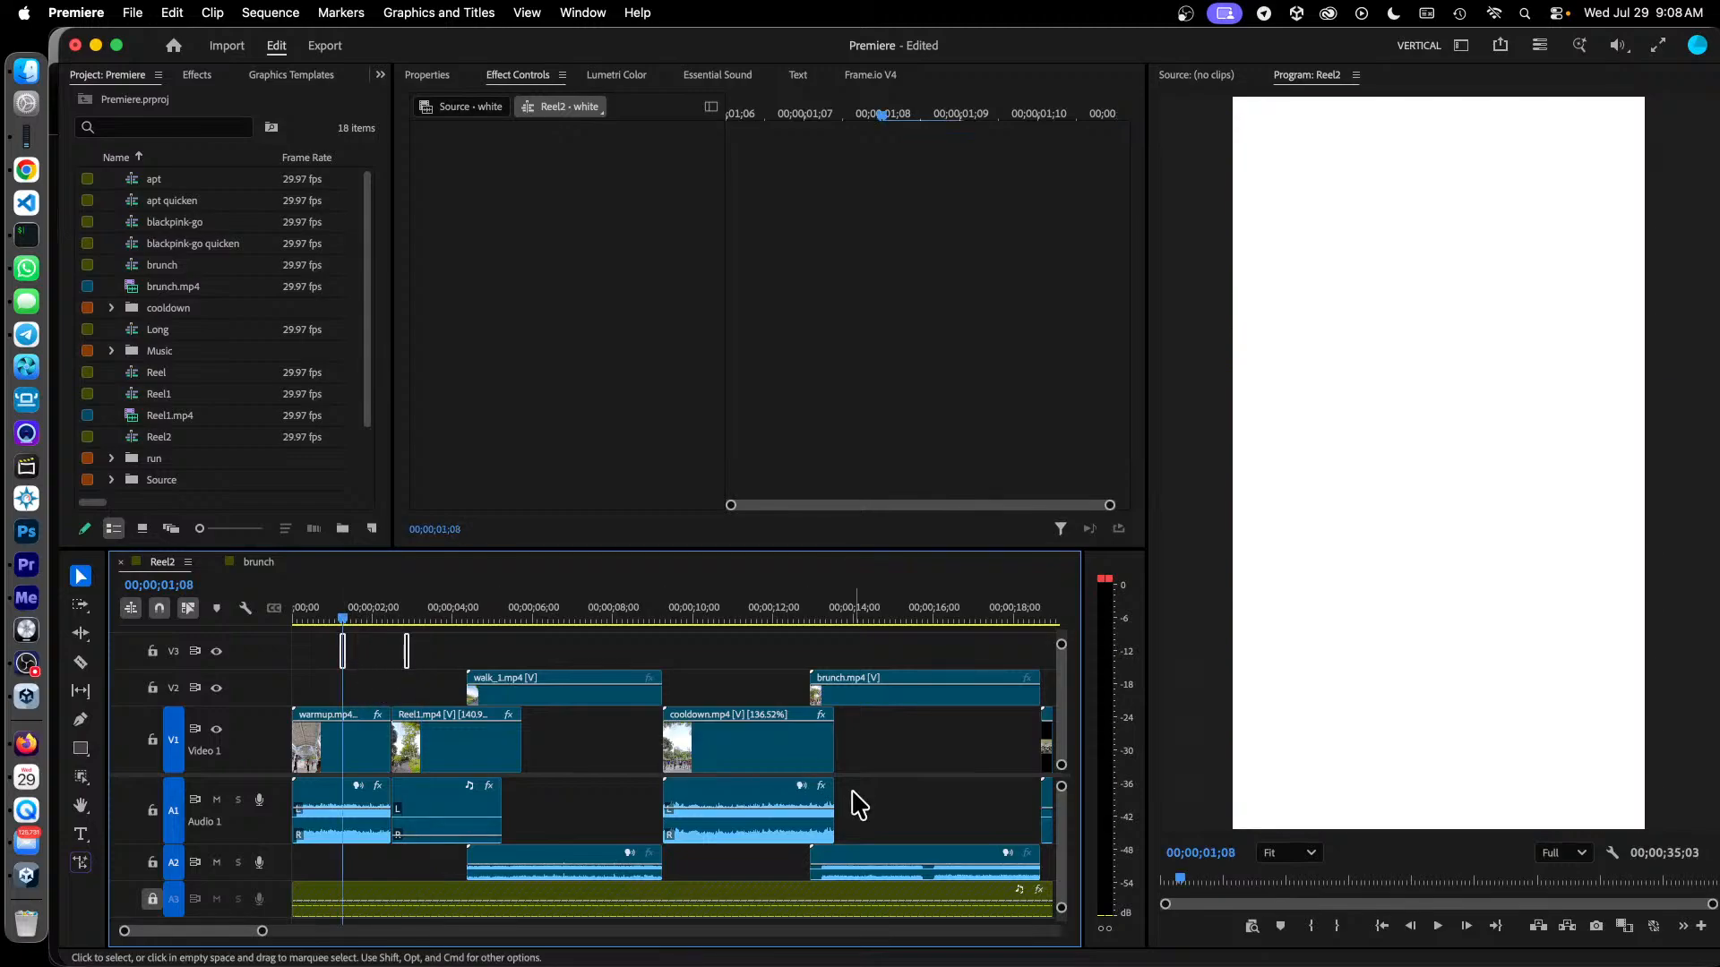
click(407, 620)
drag(407, 620, 406, 620)
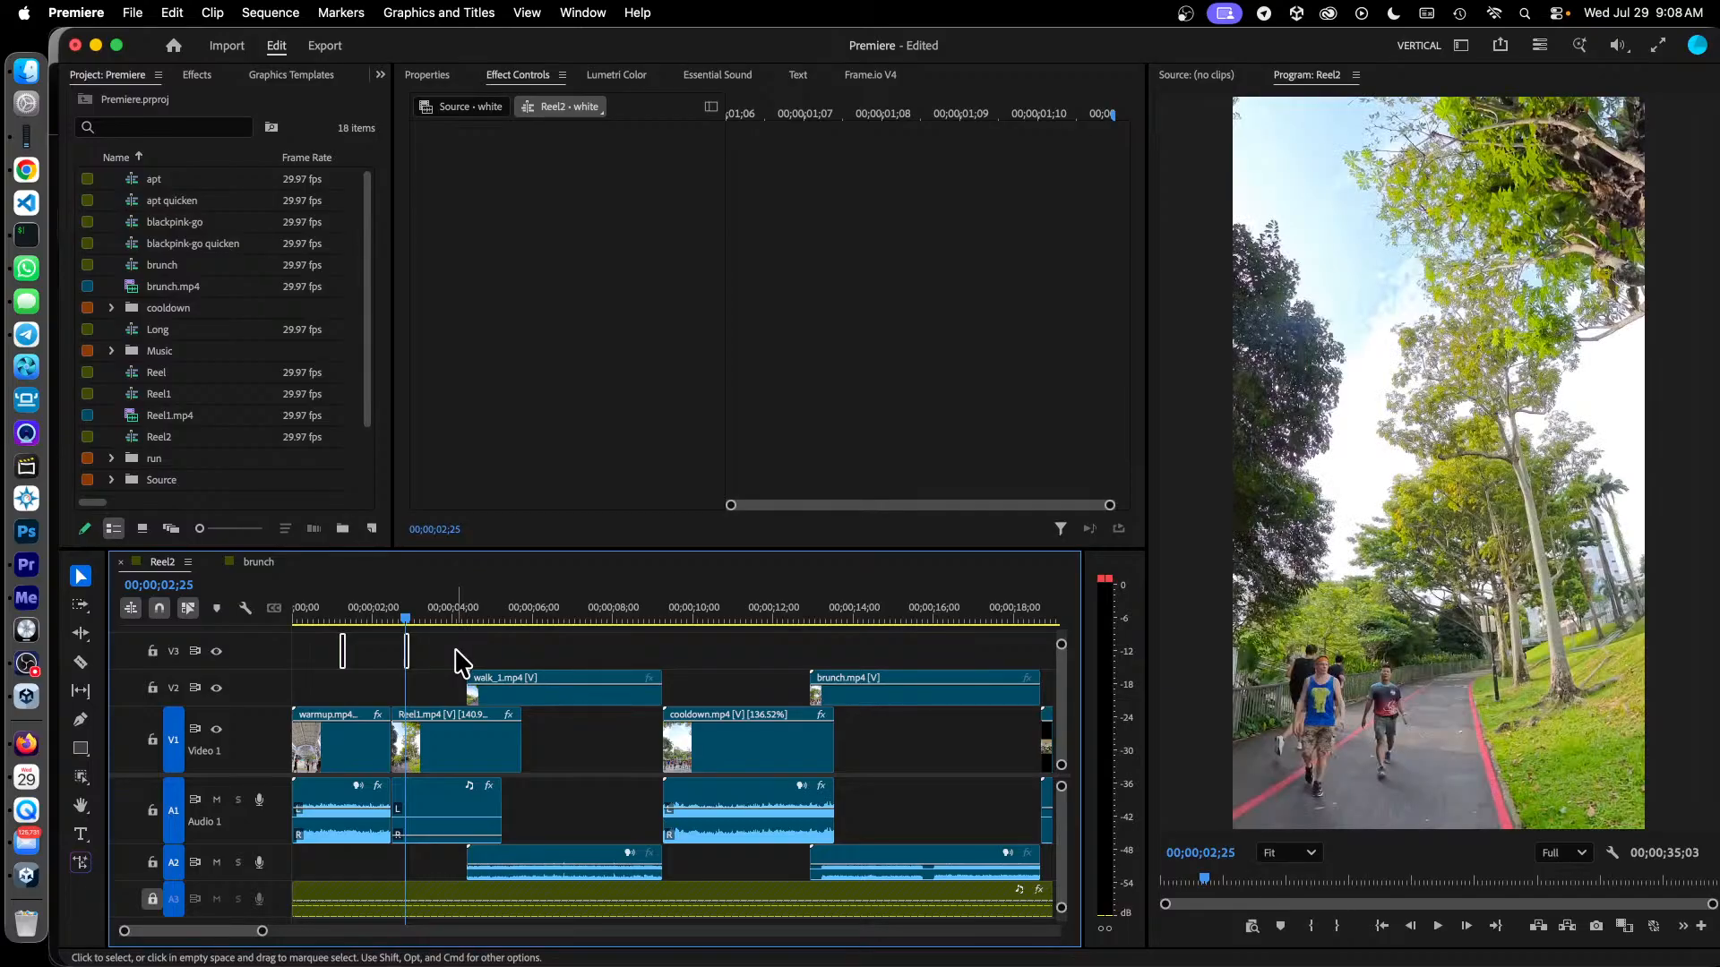
click(459, 661)
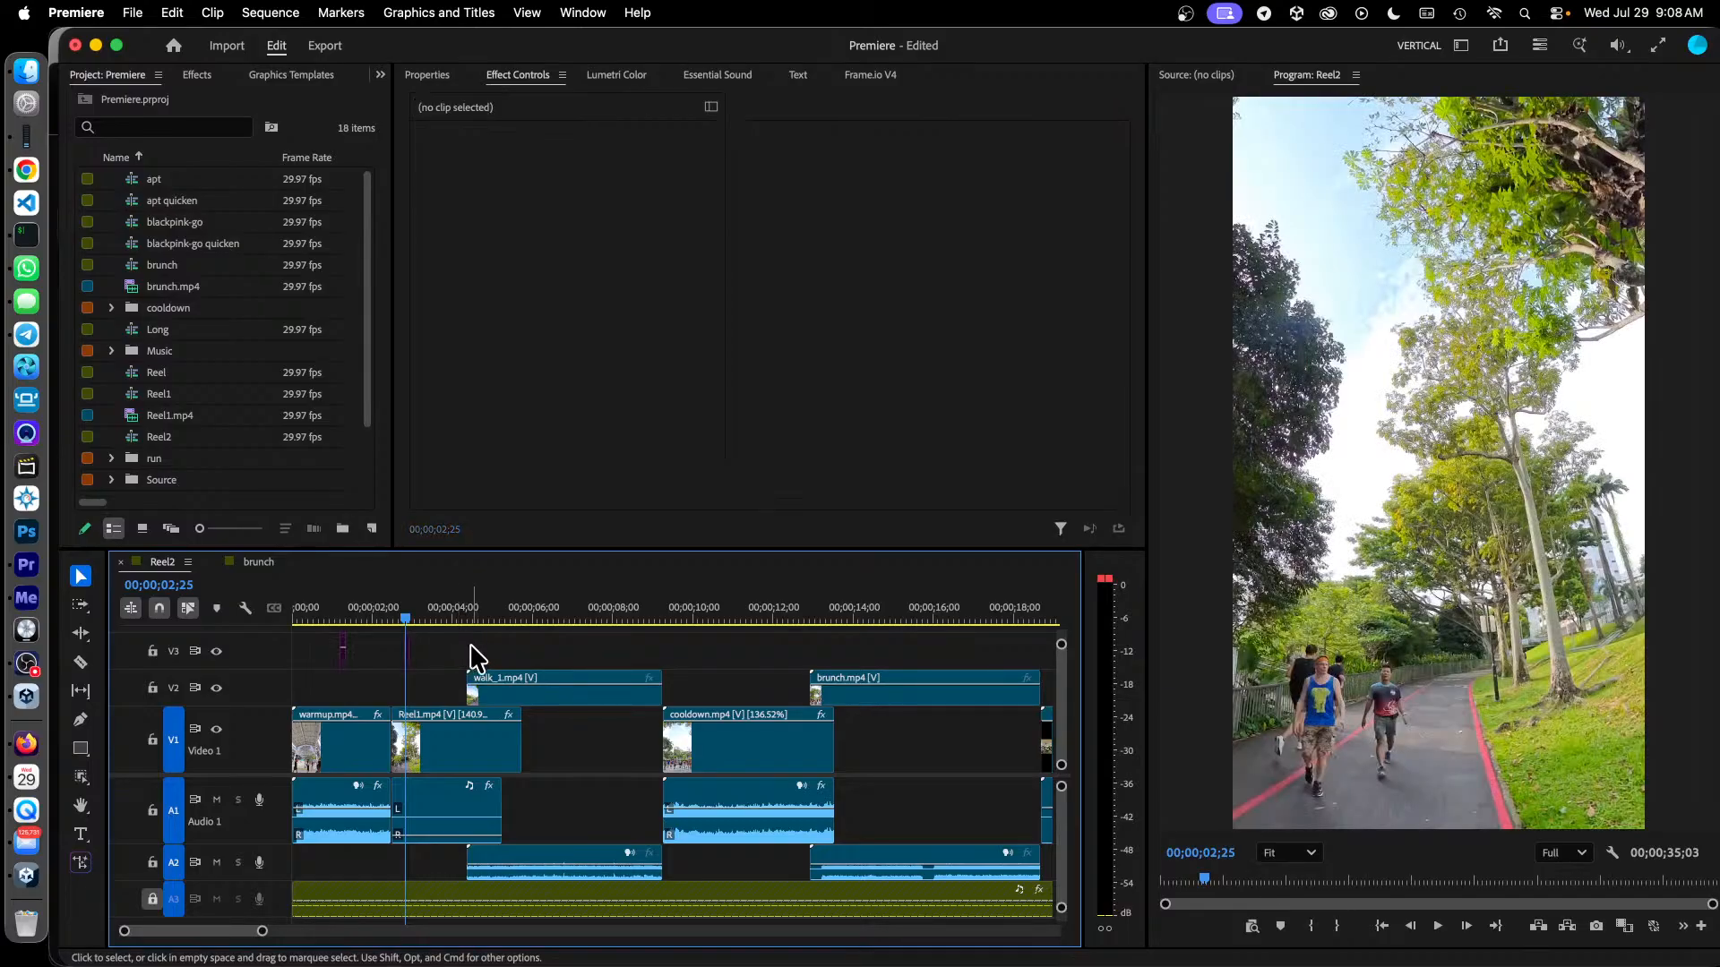
click(343, 615)
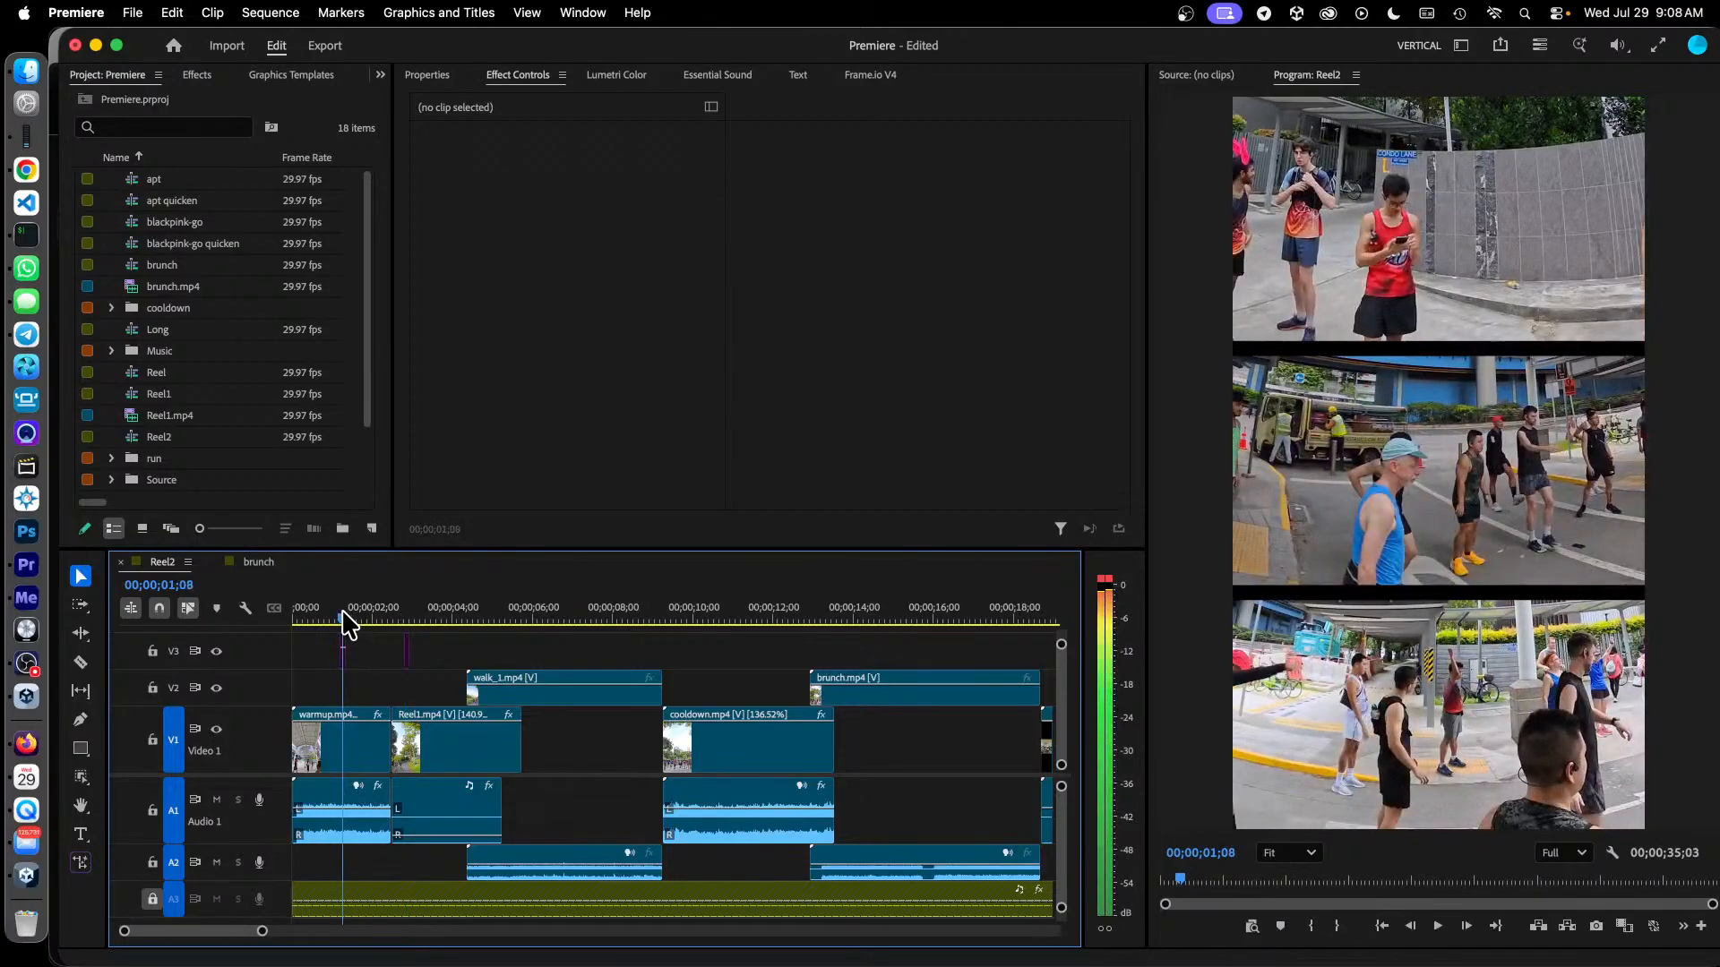
key(Left)
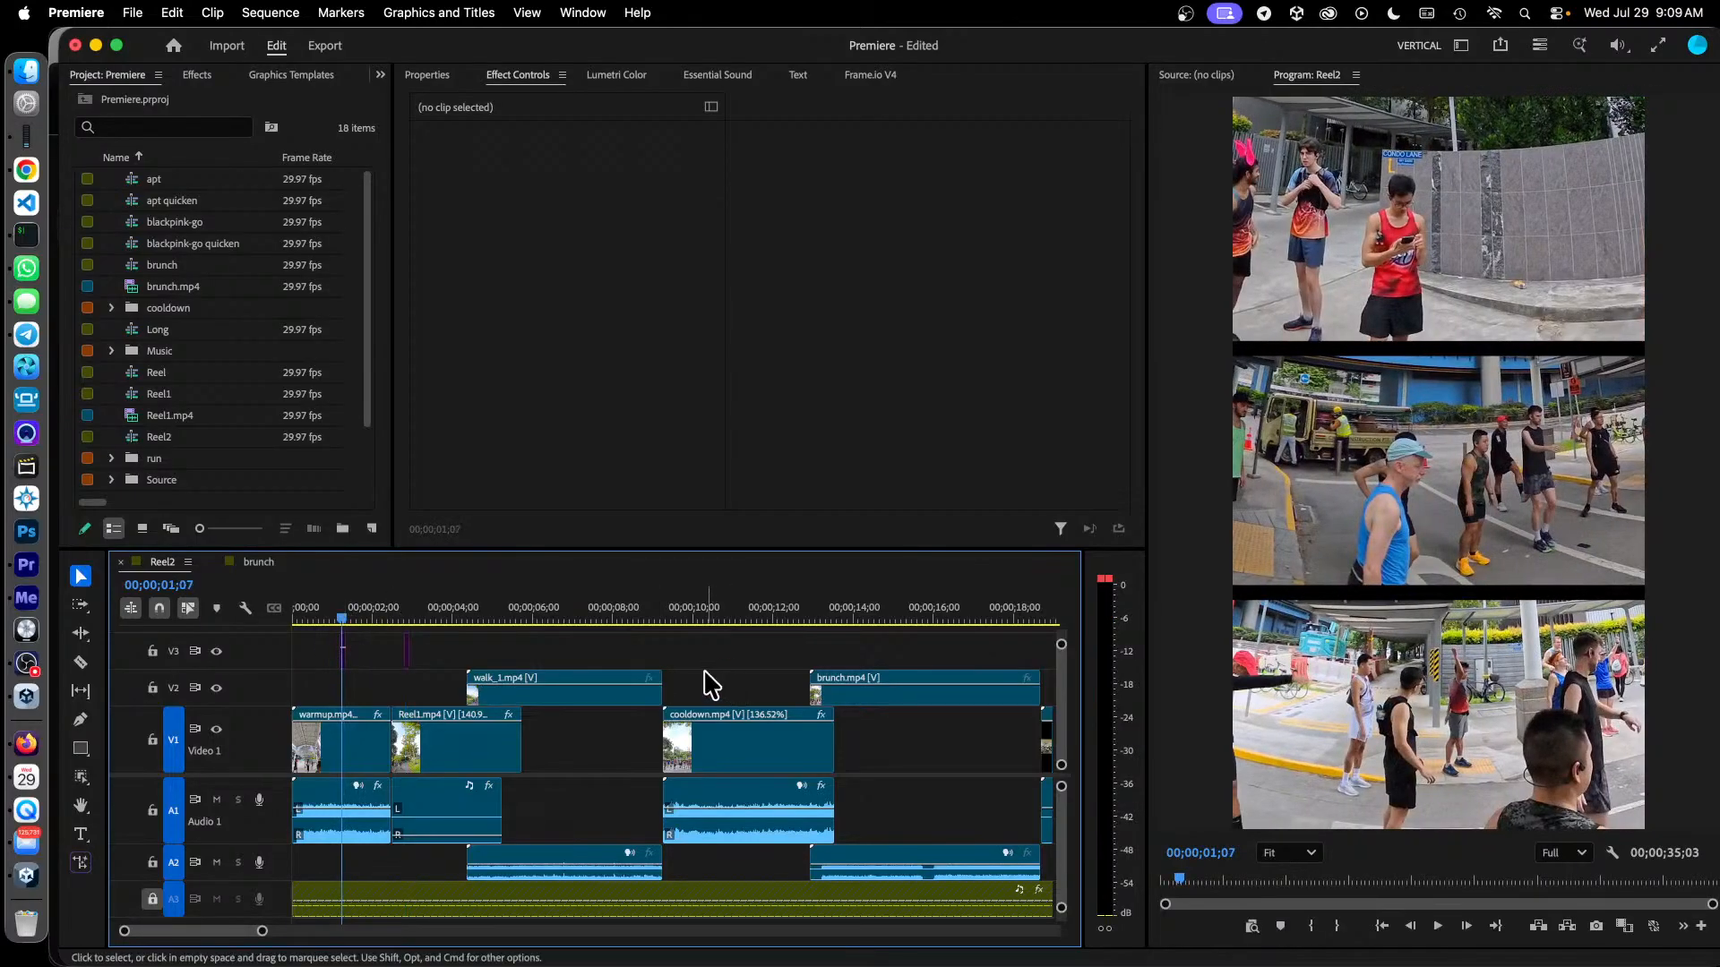
Open the brunch sequence and examine its clip cuts at 00;00;01;12, 00;00;02;24 and 00;00;04;06
click(258, 563)
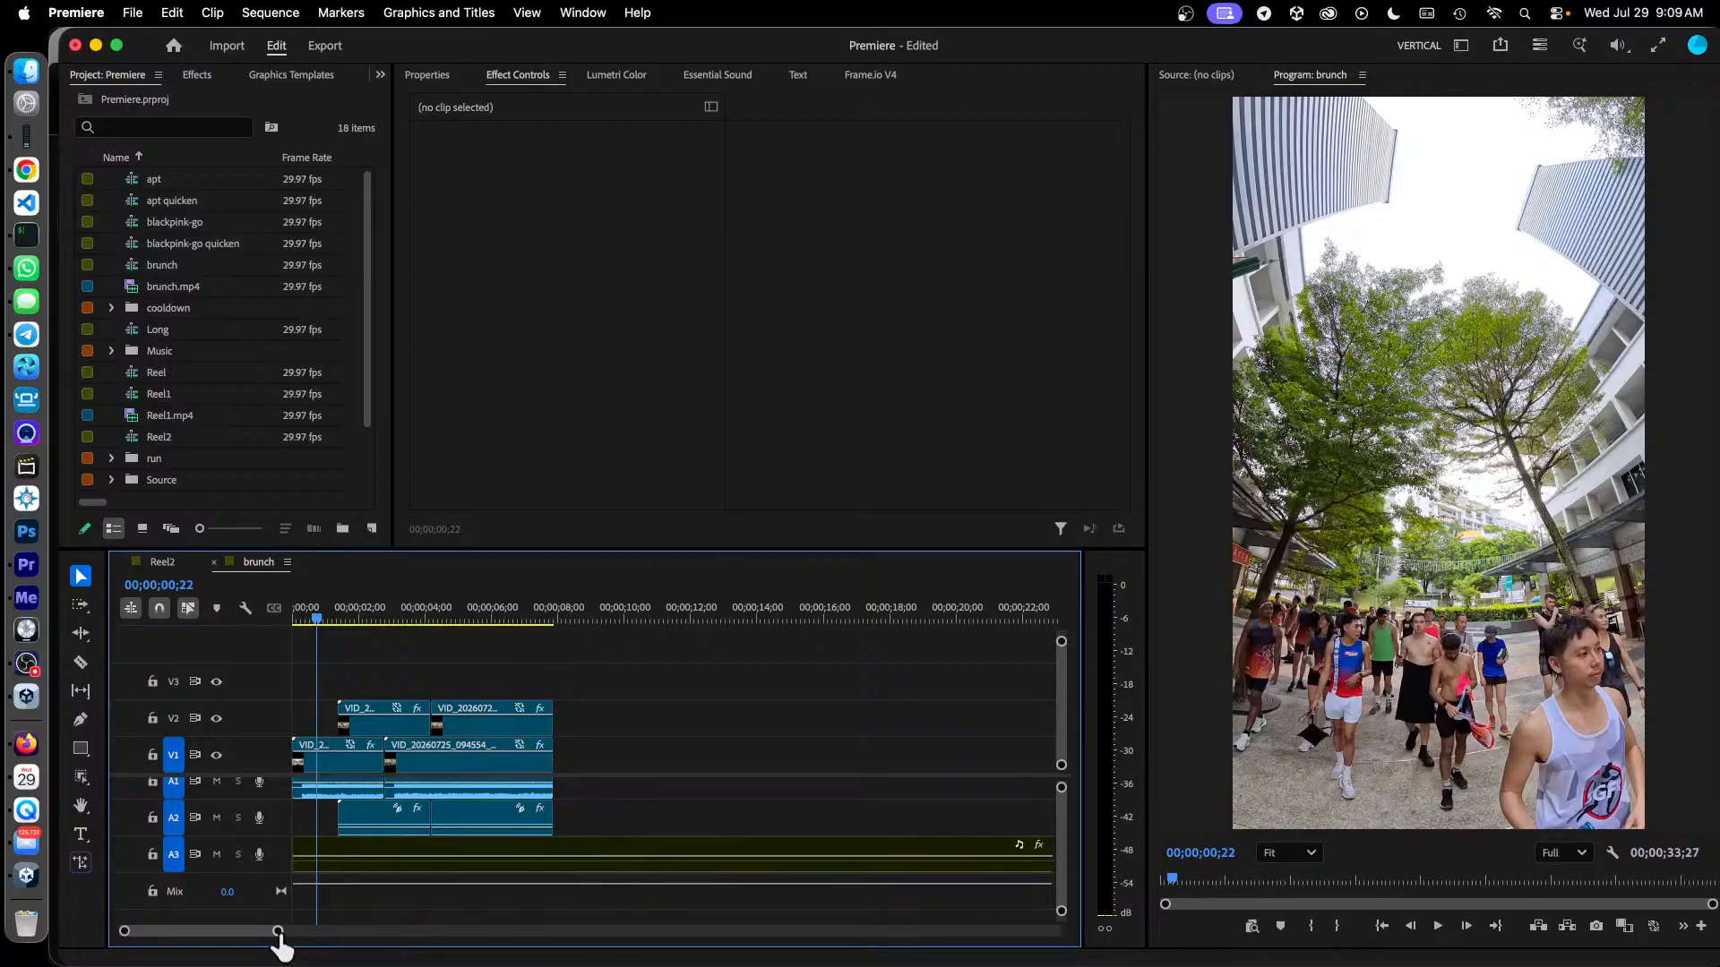
drag(277, 933, 217, 936)
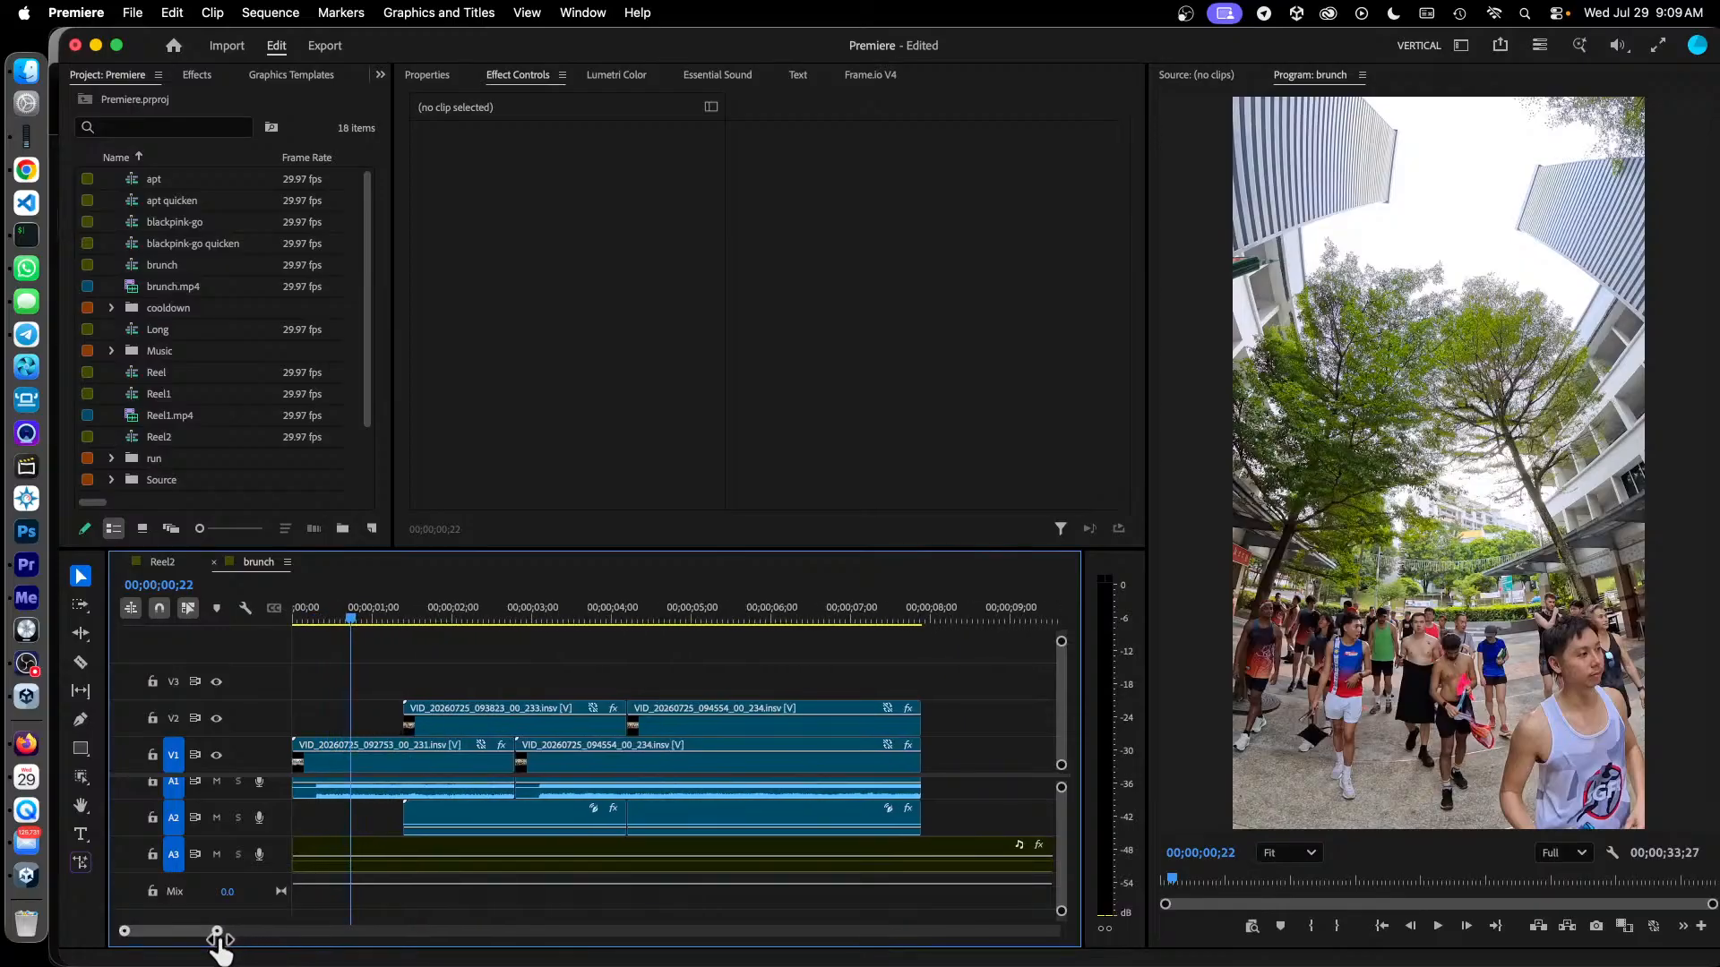
click(403, 618)
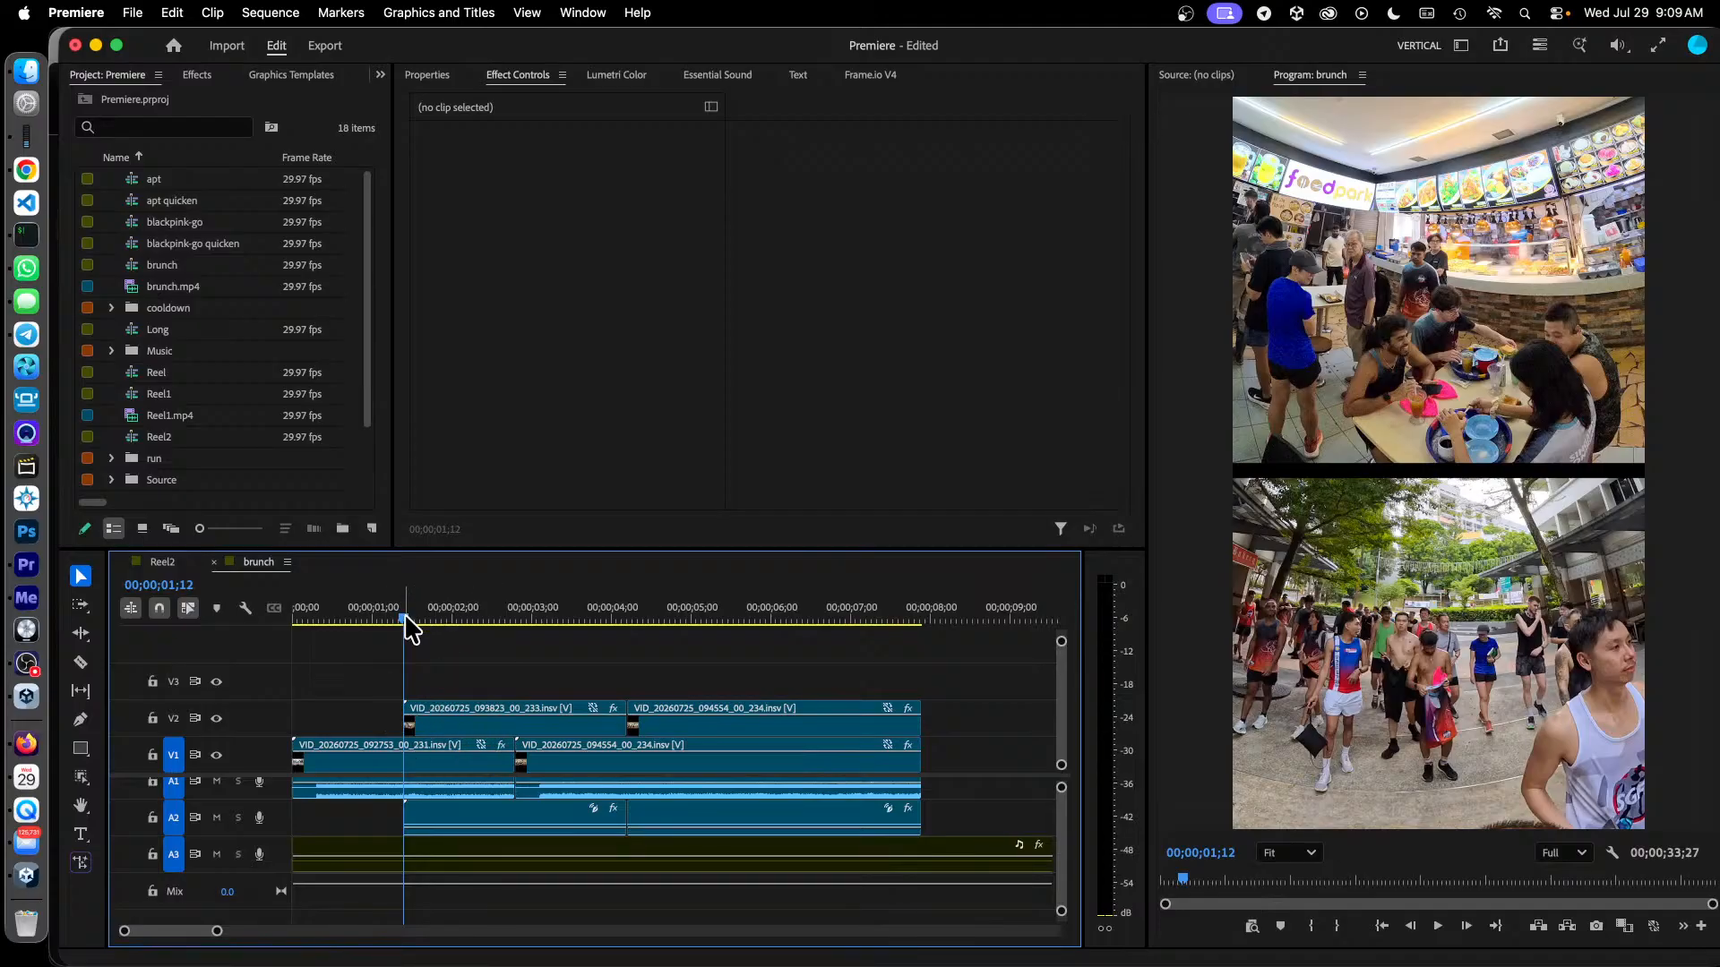
drag(404, 618, 516, 622)
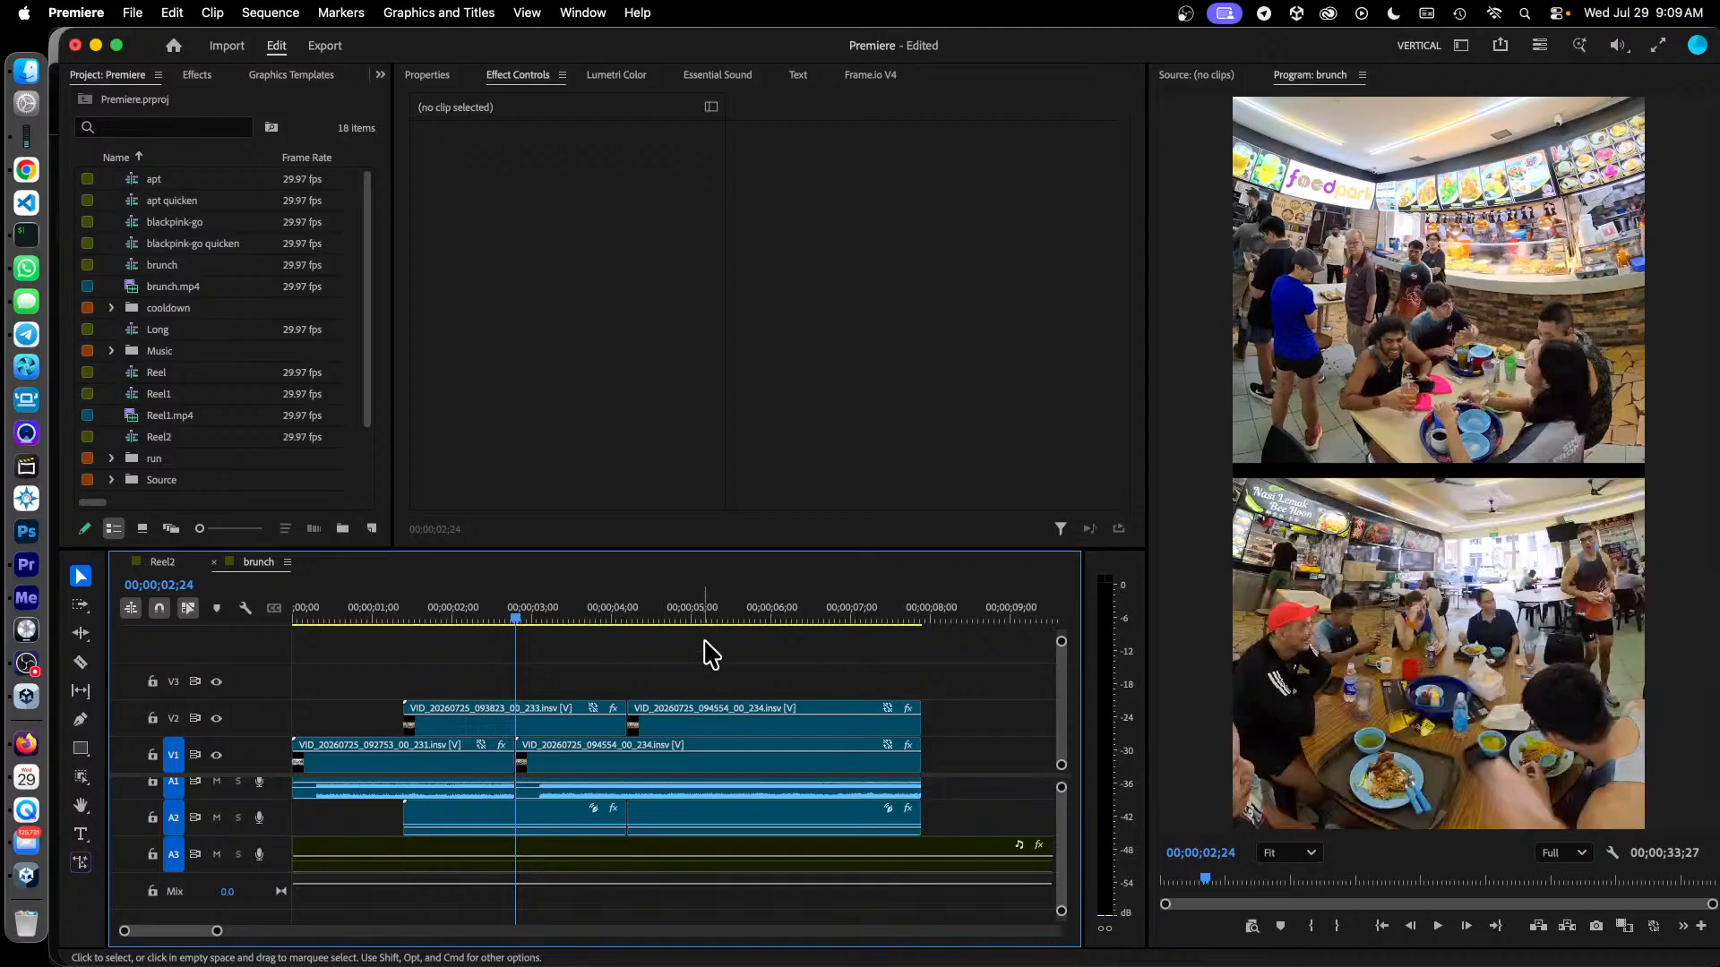
click(627, 616)
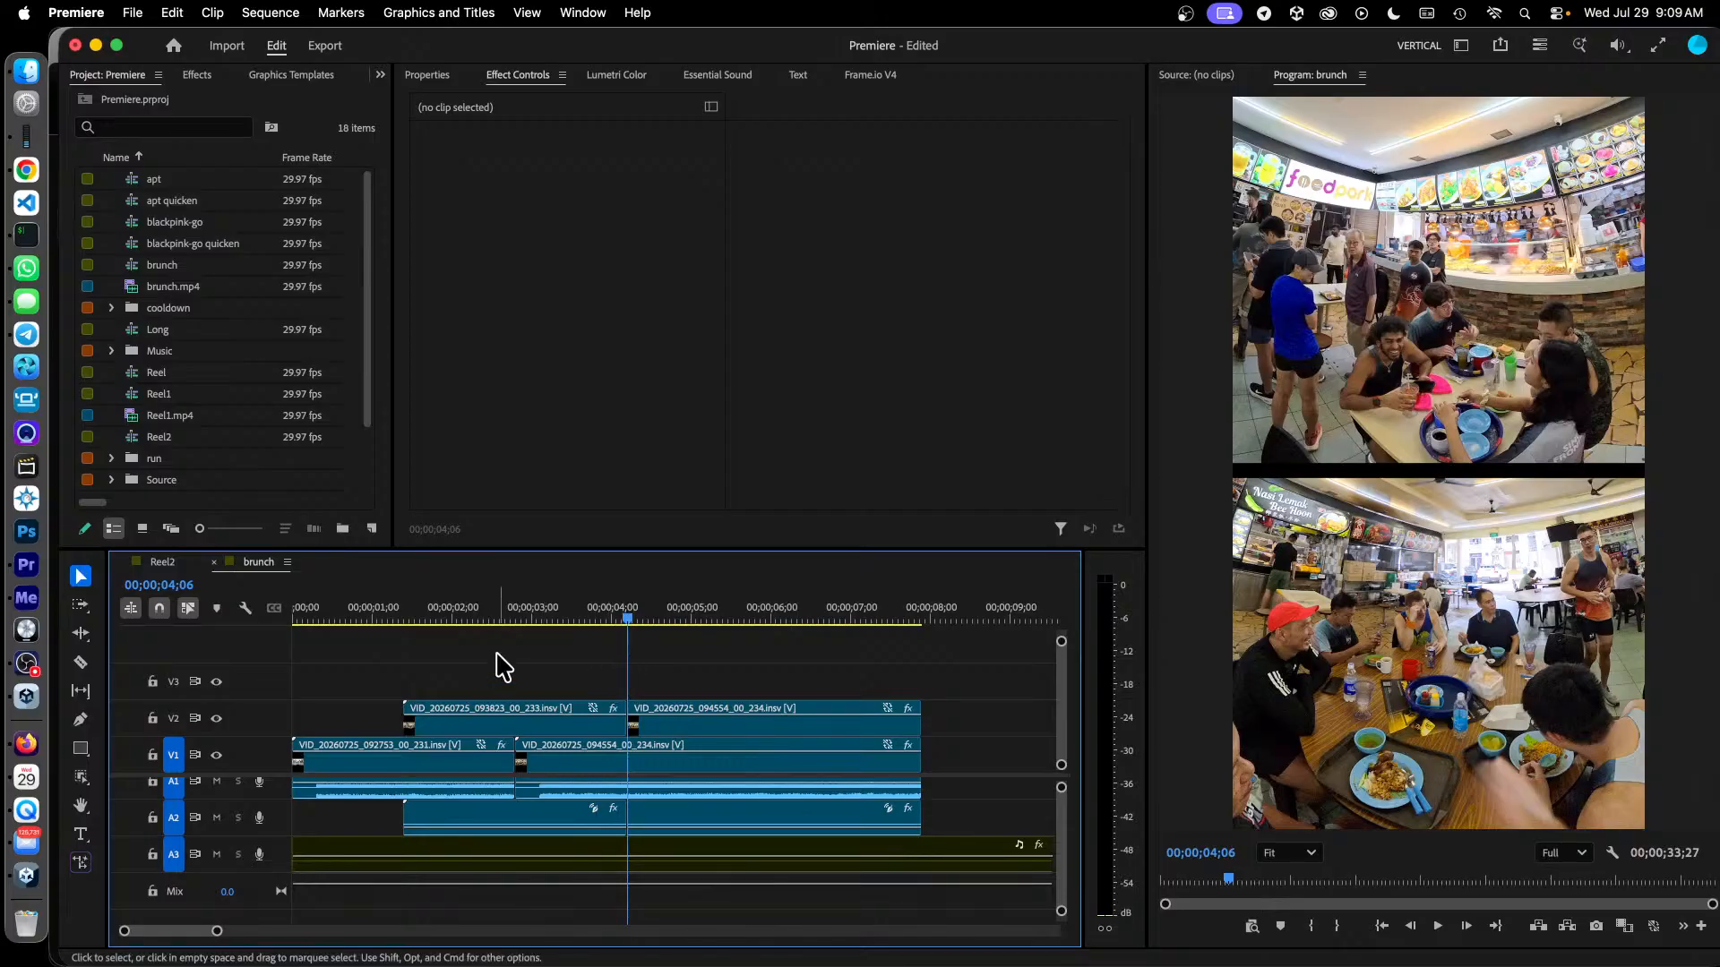
Return to the Reel2 sequence and select the warmup.mp4 clip on V1 to show its Time Remapping speed
click(163, 562)
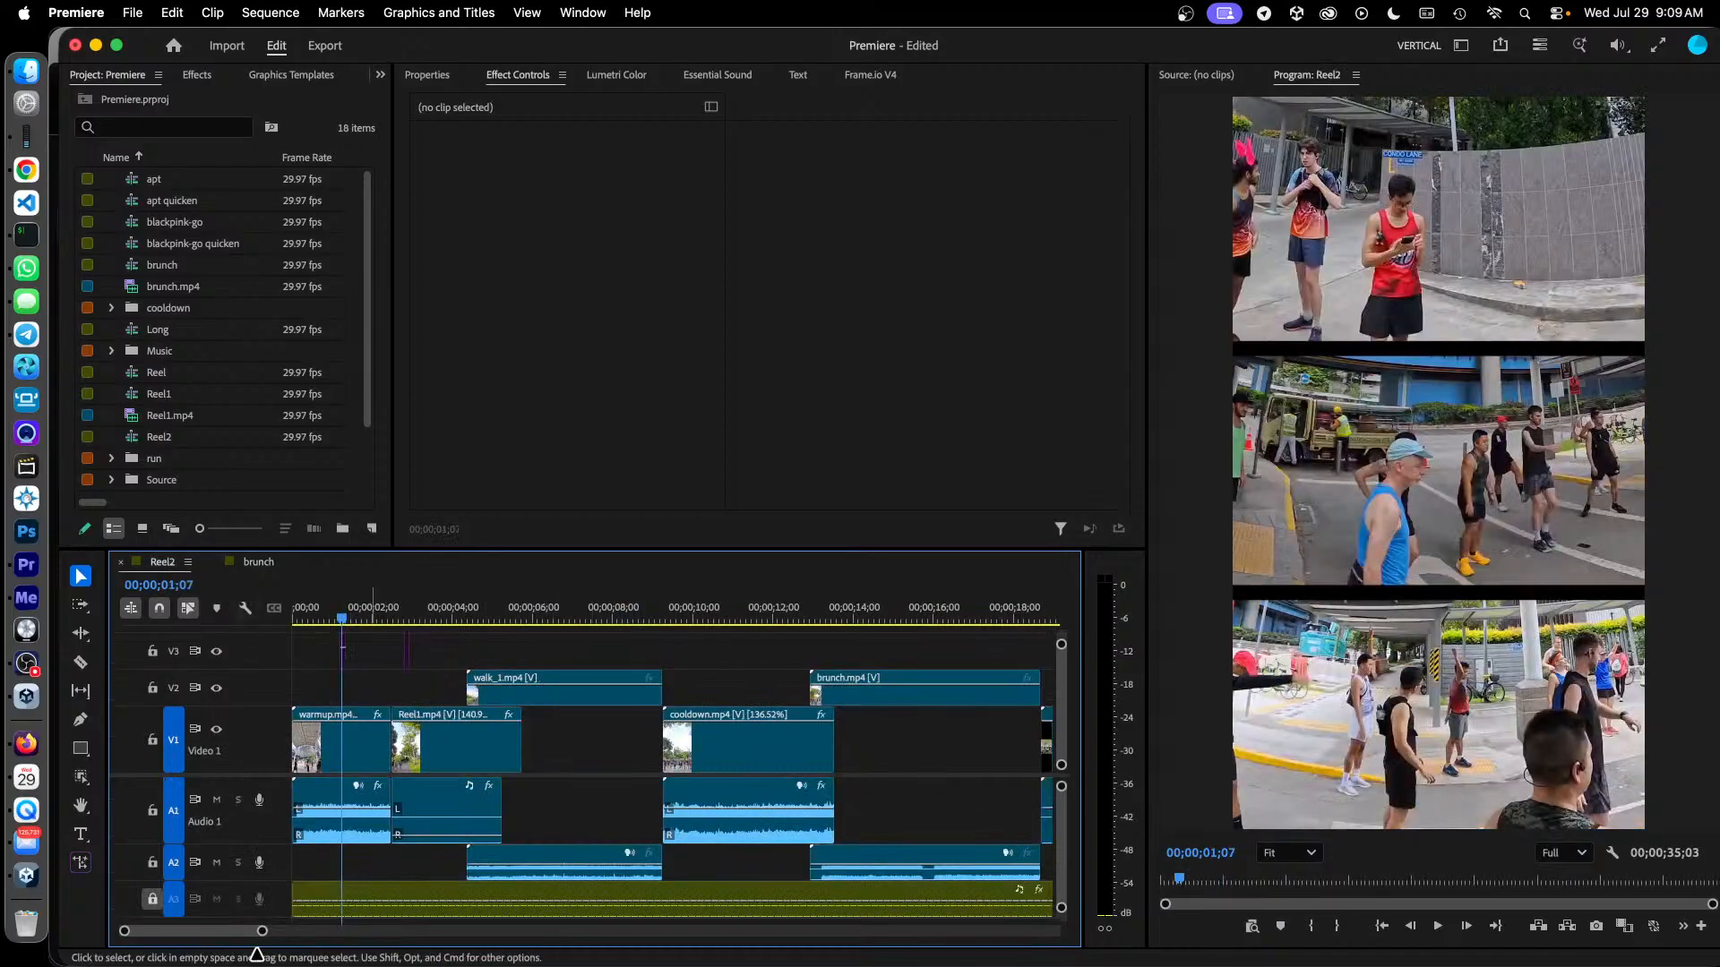
drag(261, 933, 317, 934)
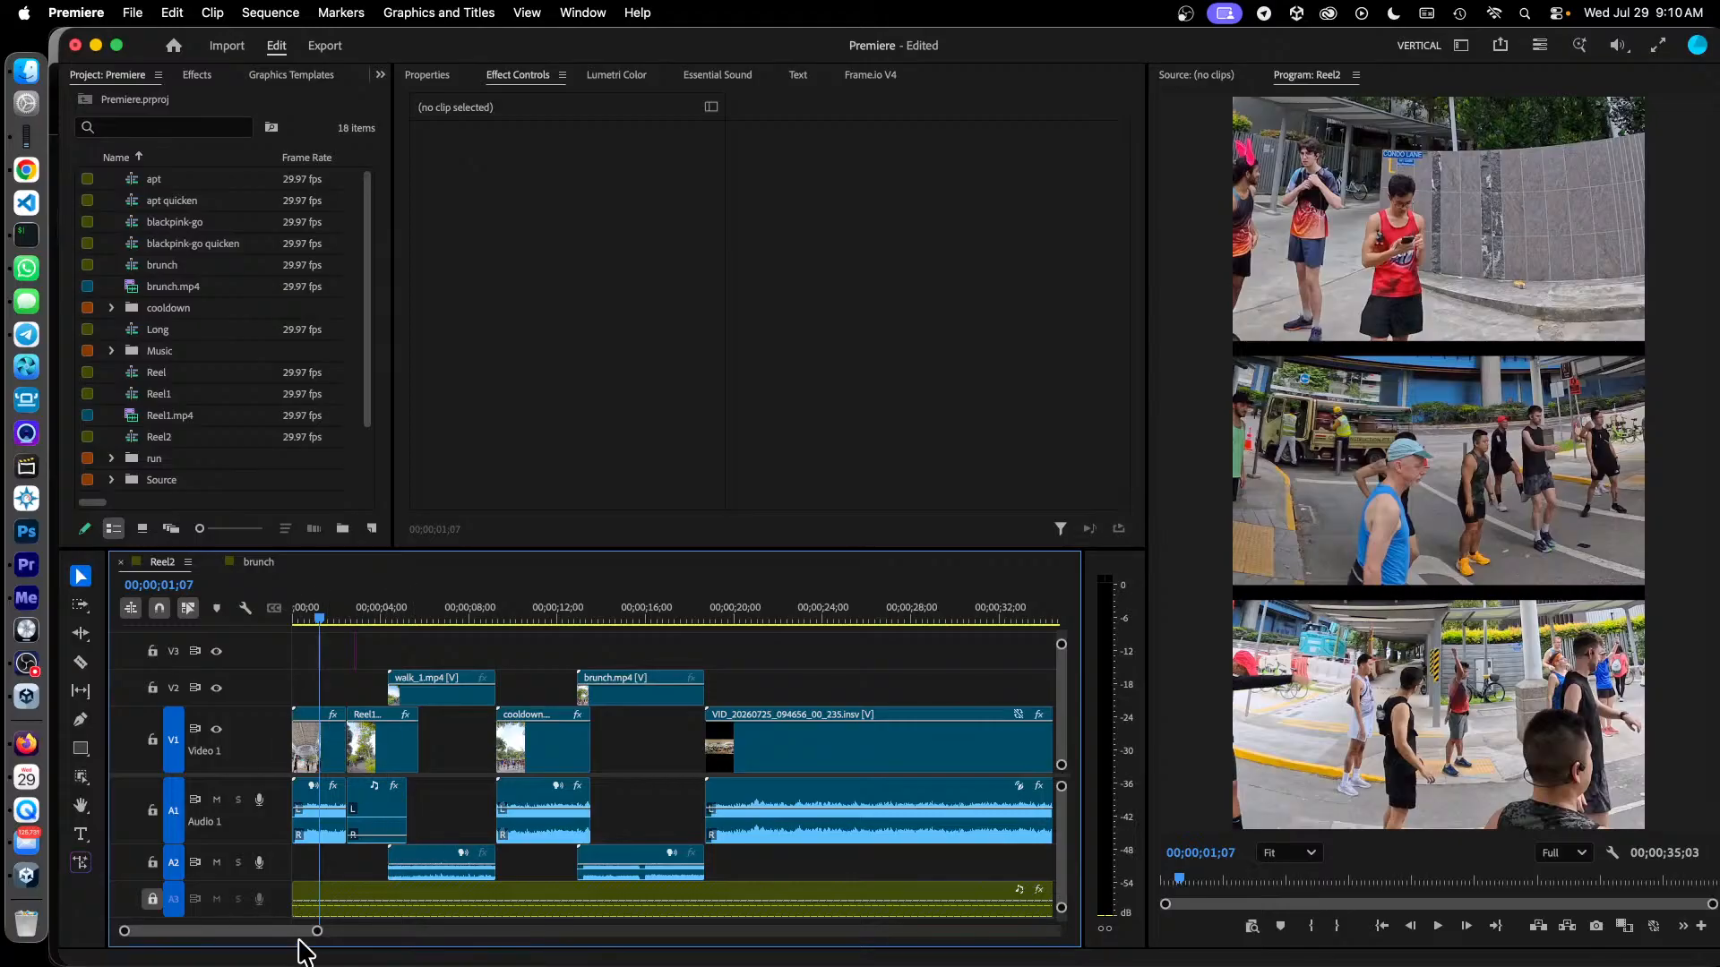
drag(318, 936, 257, 936)
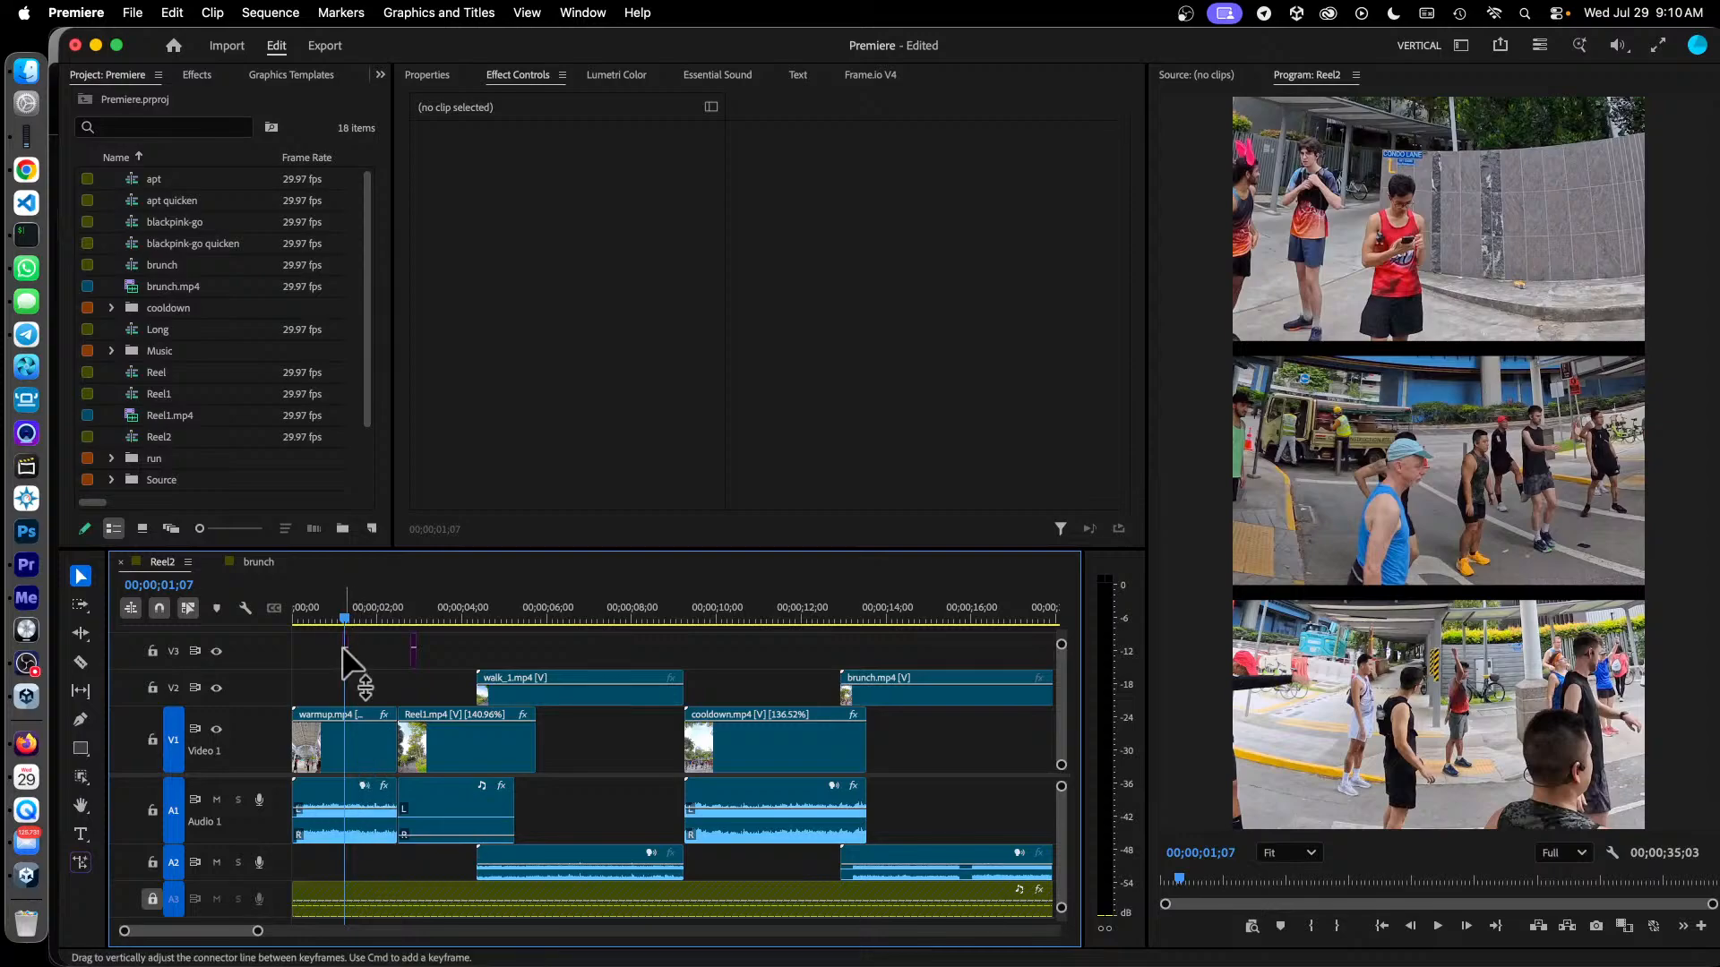
click(368, 766)
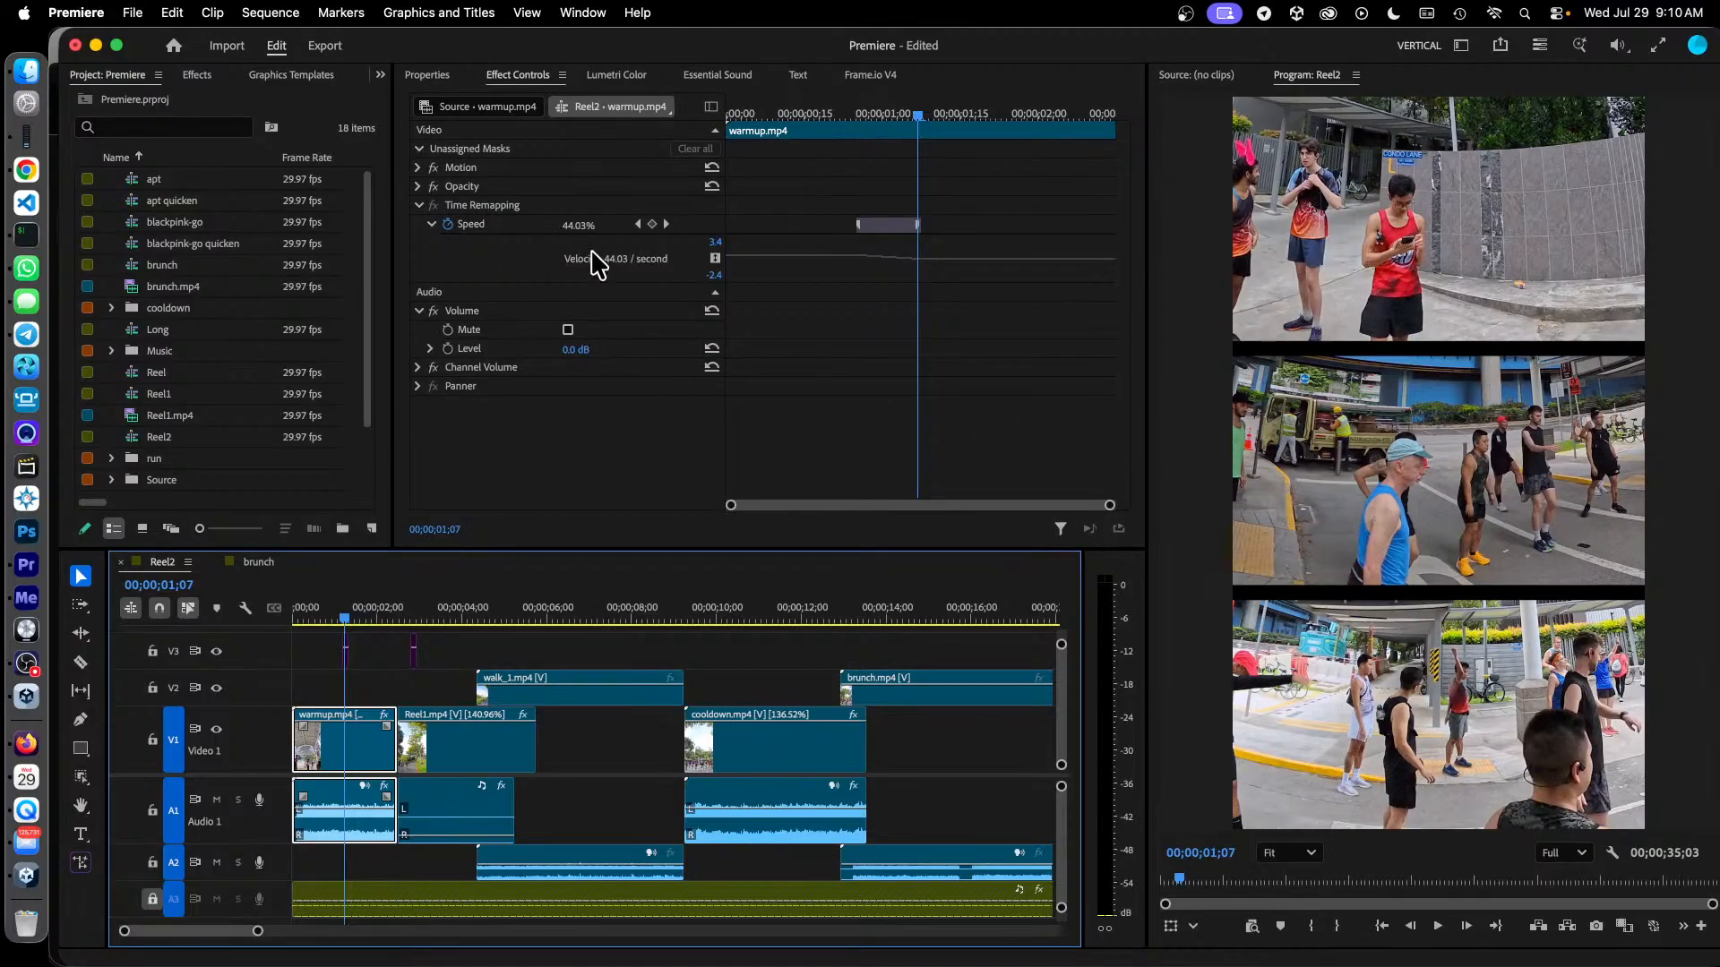
Scrub warmup.mp4 from 00;00;00;04 to 00;00;01;24 to examine its Time Remapping speed before and after the ramp keyframes
click(749, 116)
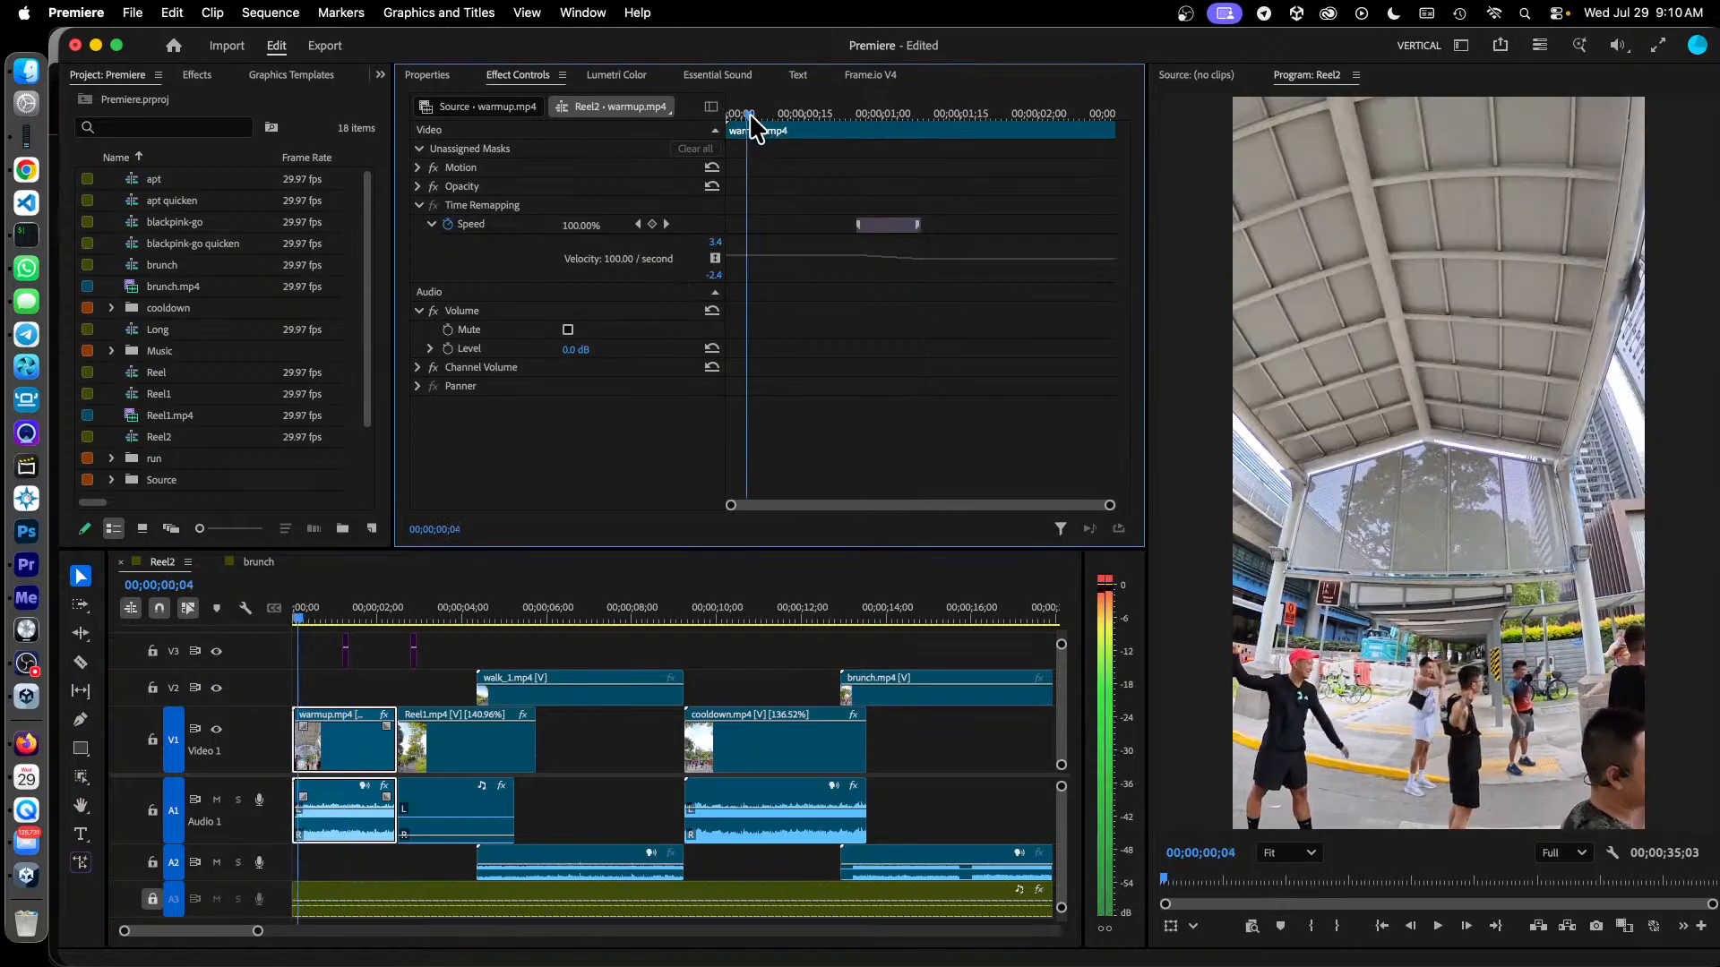
drag(750, 115, 811, 117)
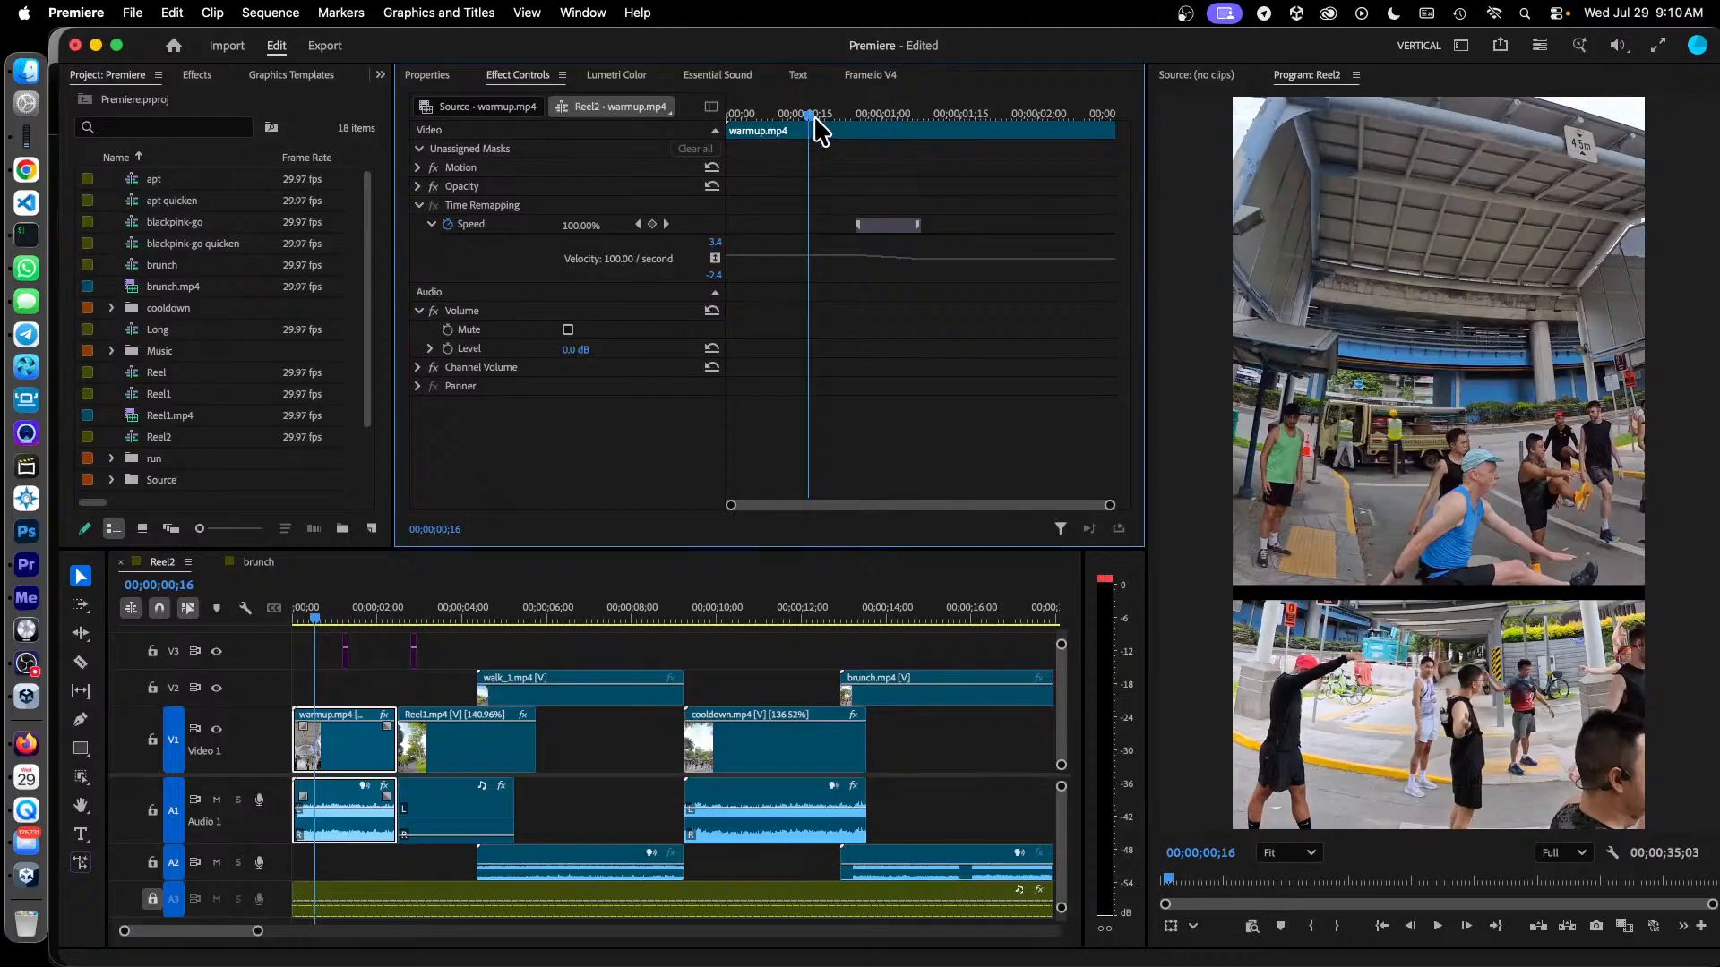
drag(816, 121, 1007, 125)
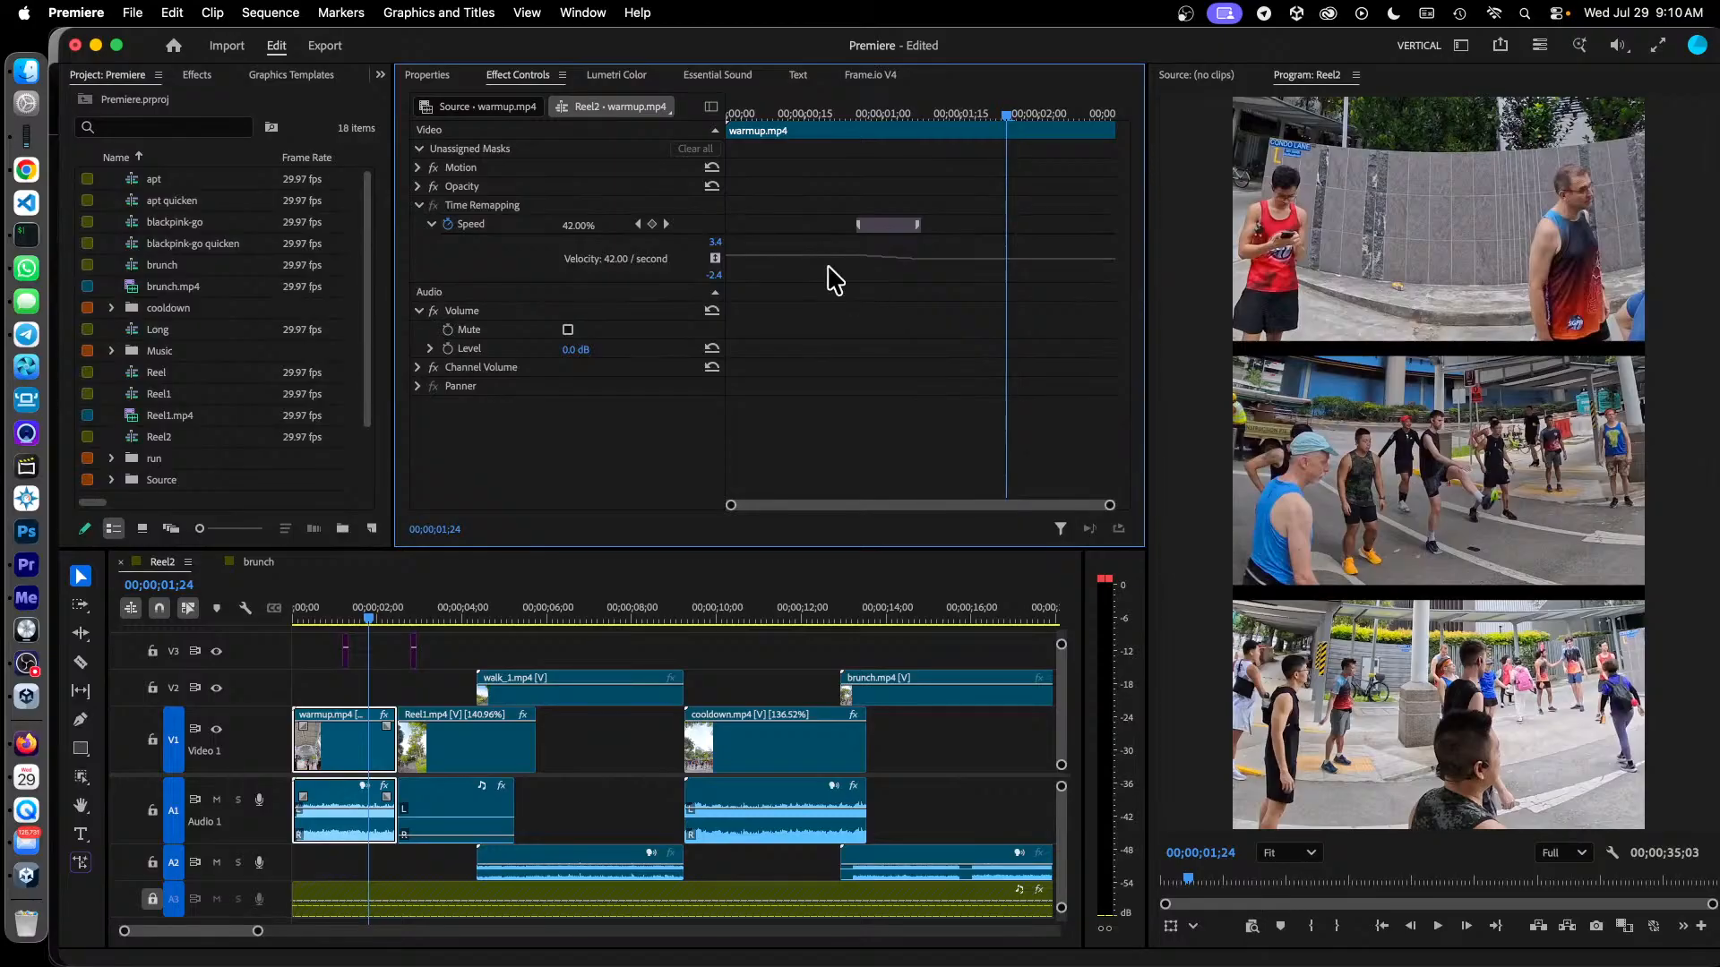
Activate the Rate Stretch Tool and switch back to the Selection Tool without changing any clip
drag(257, 933, 223, 933)
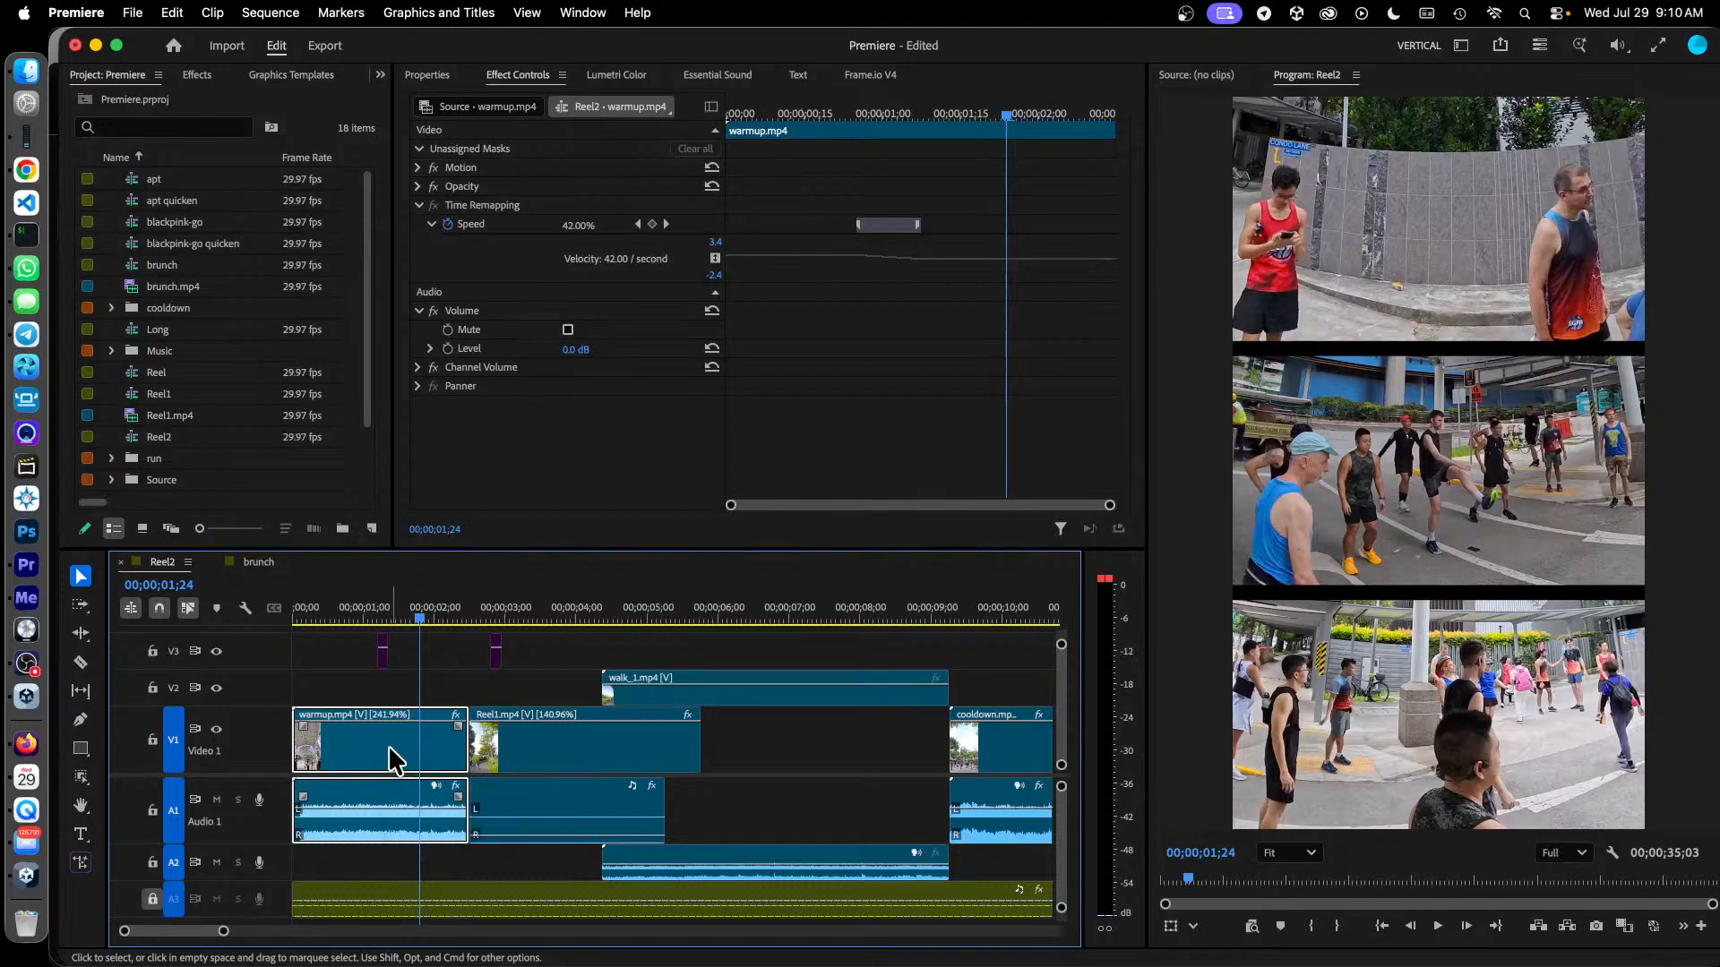
click(80, 637)
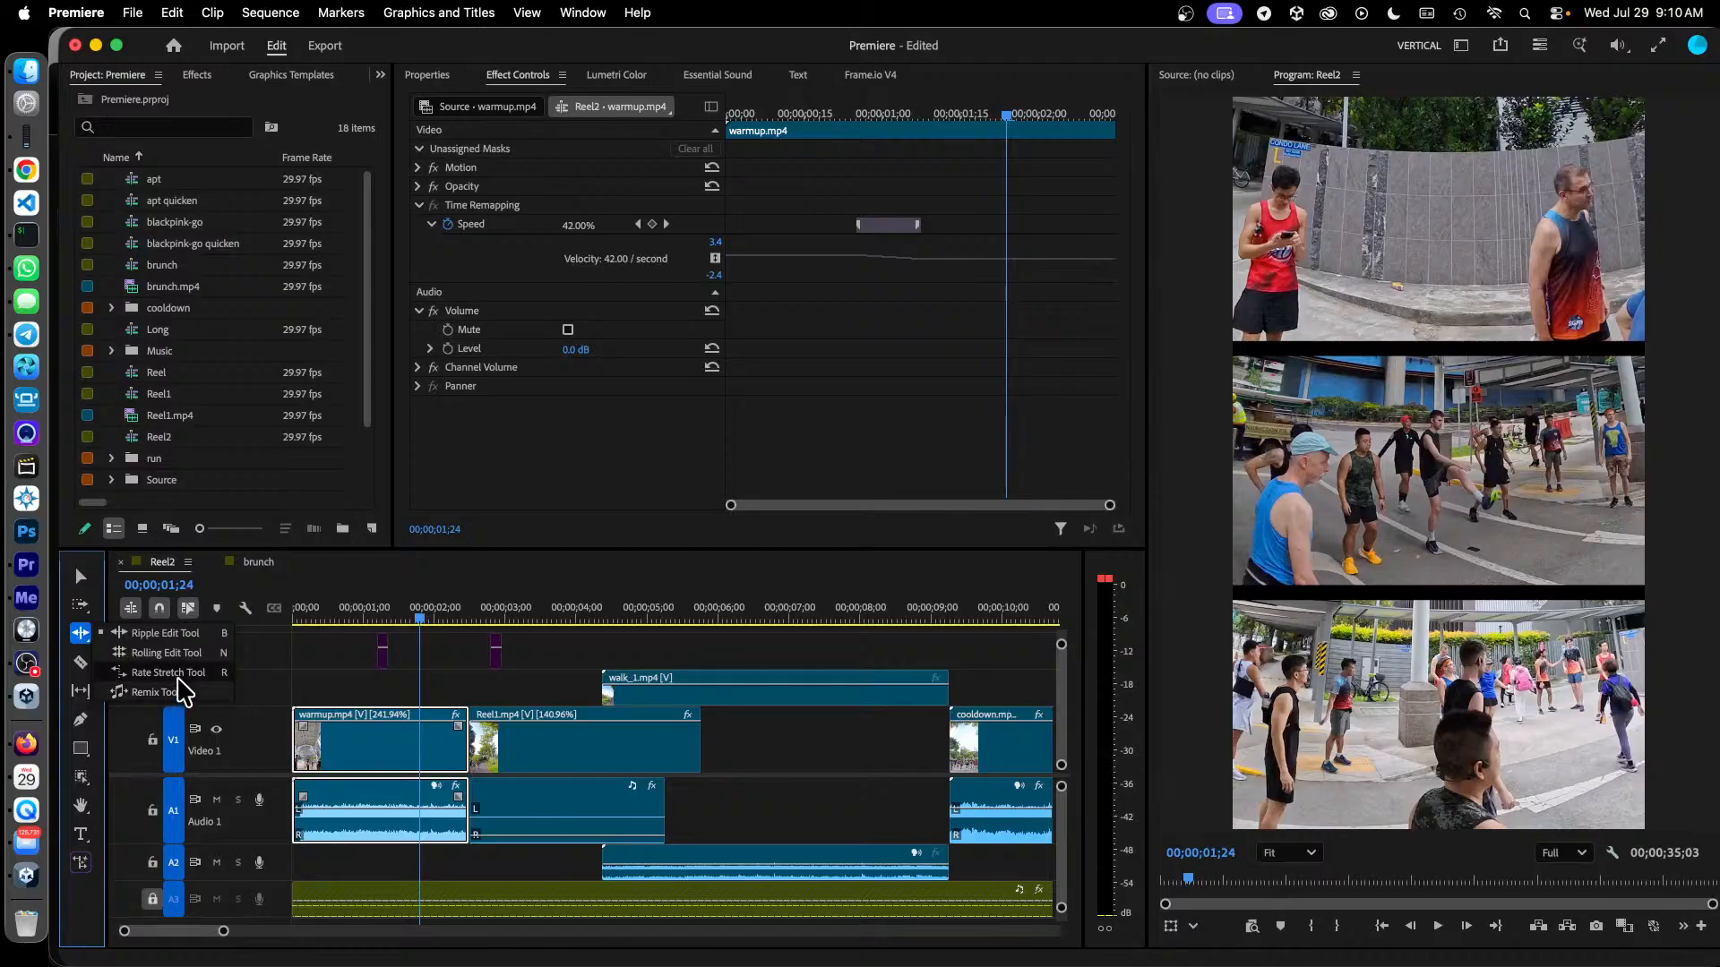
click(177, 678)
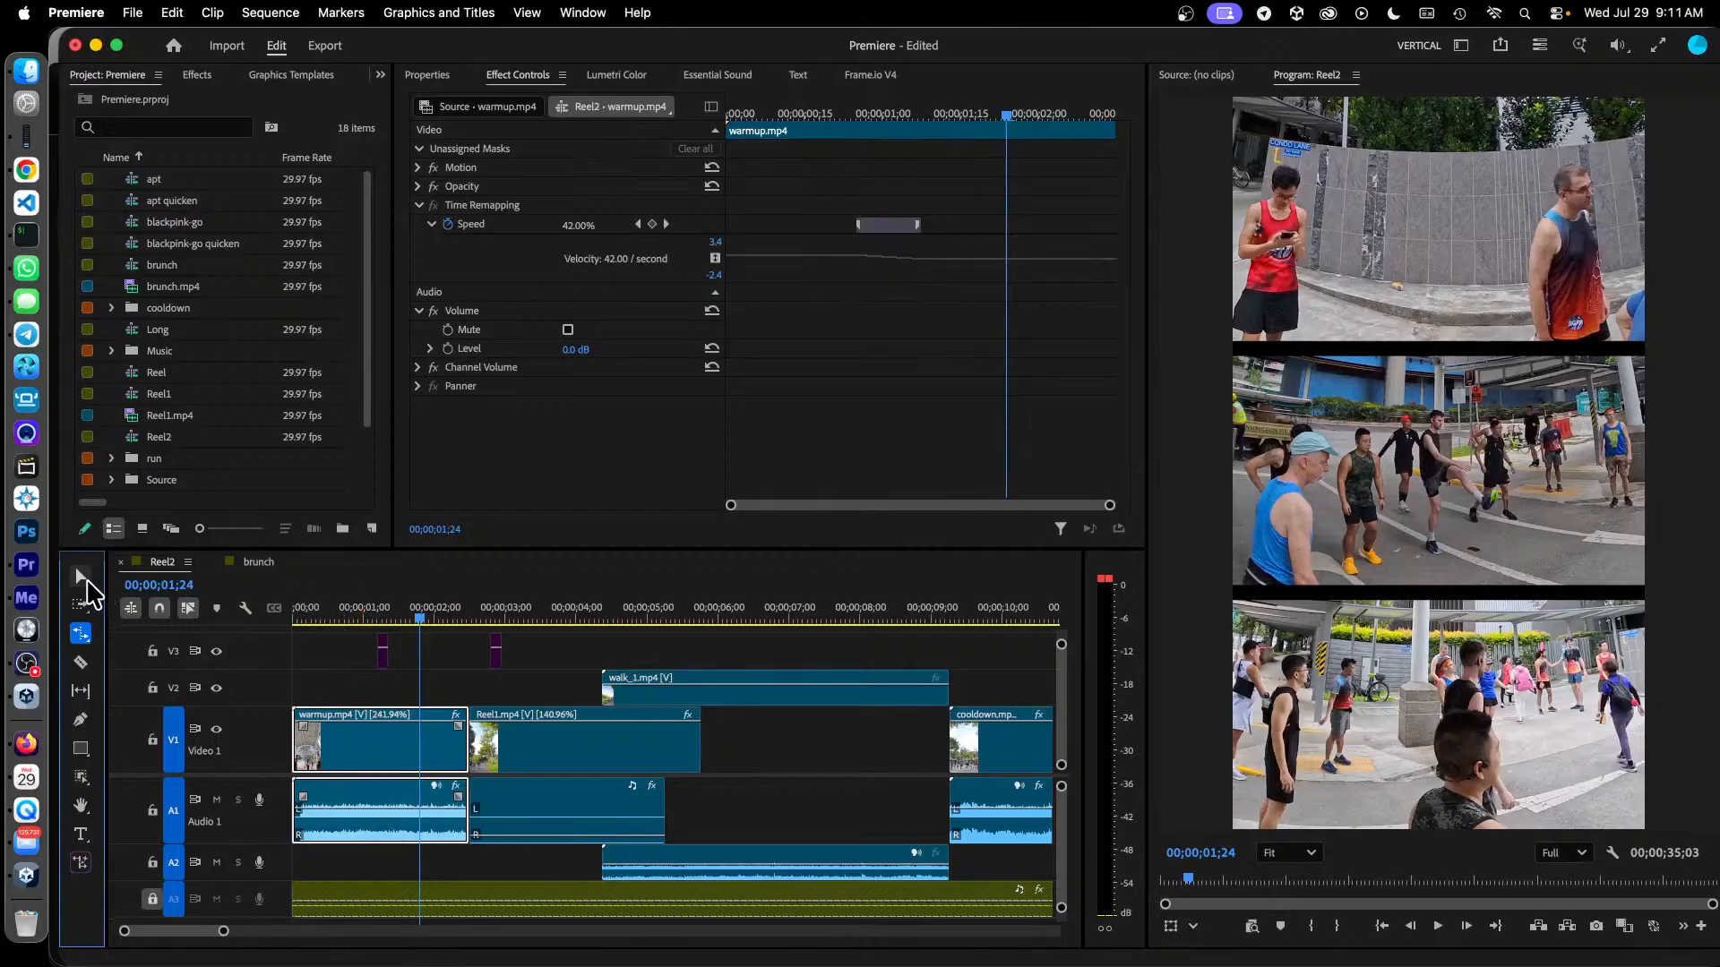
click(82, 578)
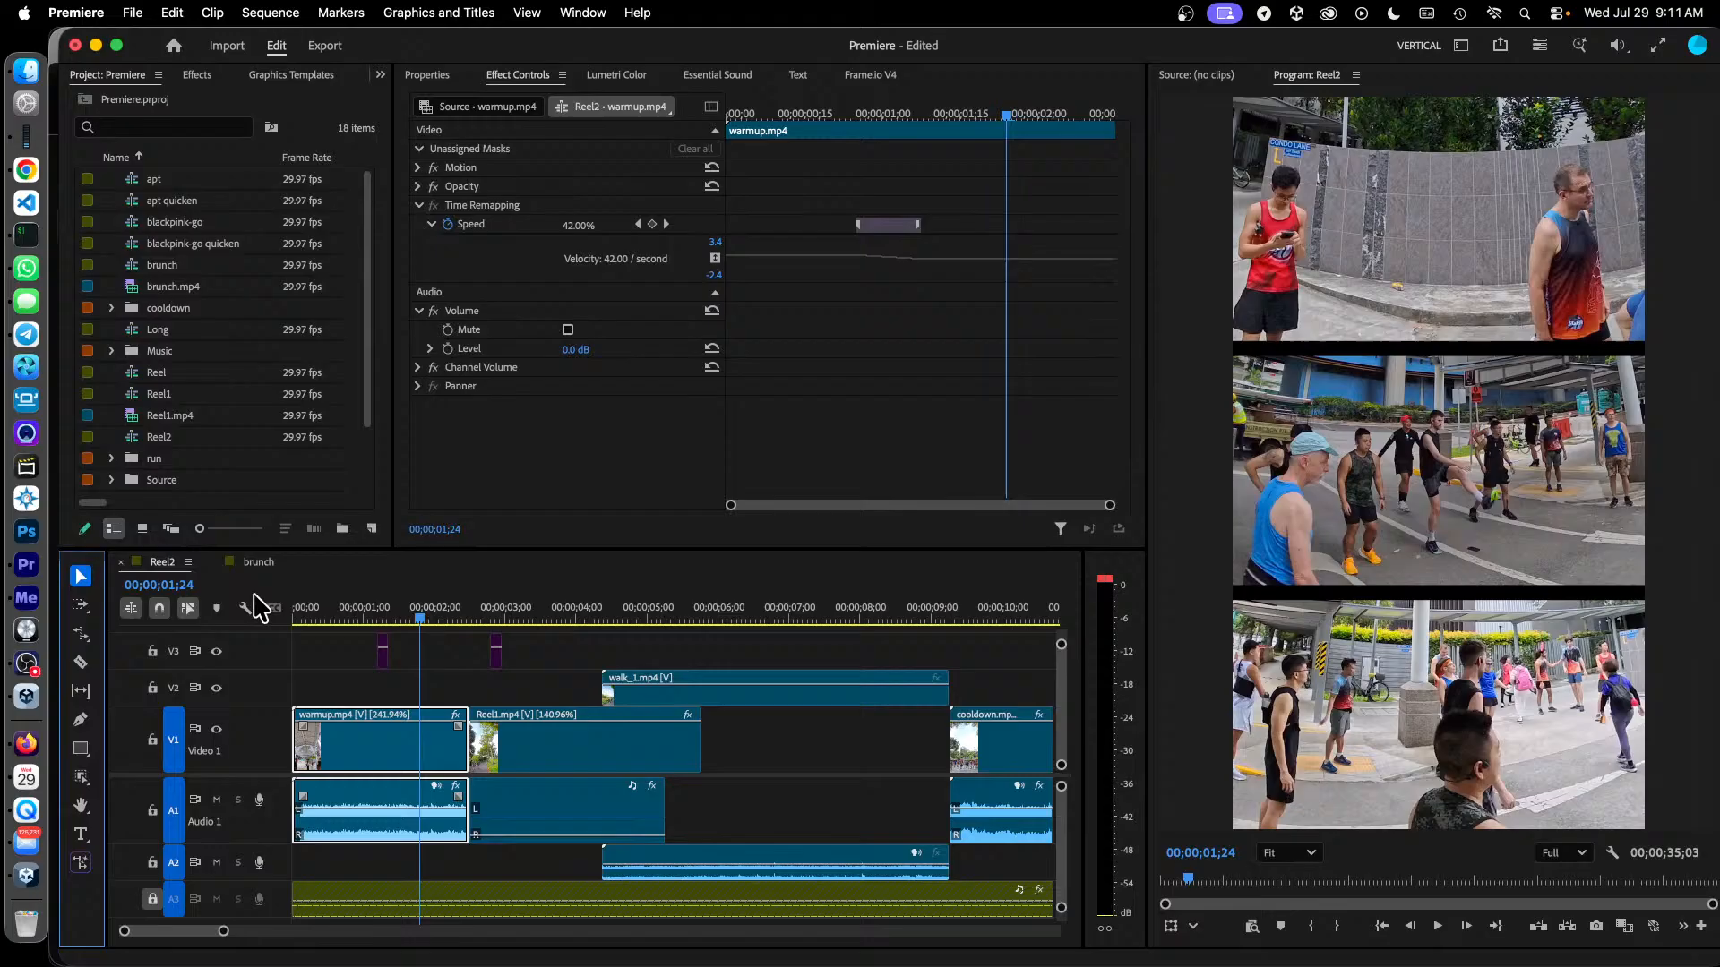
Compare the Time Remapping speed before and after the ramp in warmup.mp4, and in Reel1.mp4 at 00;00;02;29 and 00;00;04;17
click(774, 117)
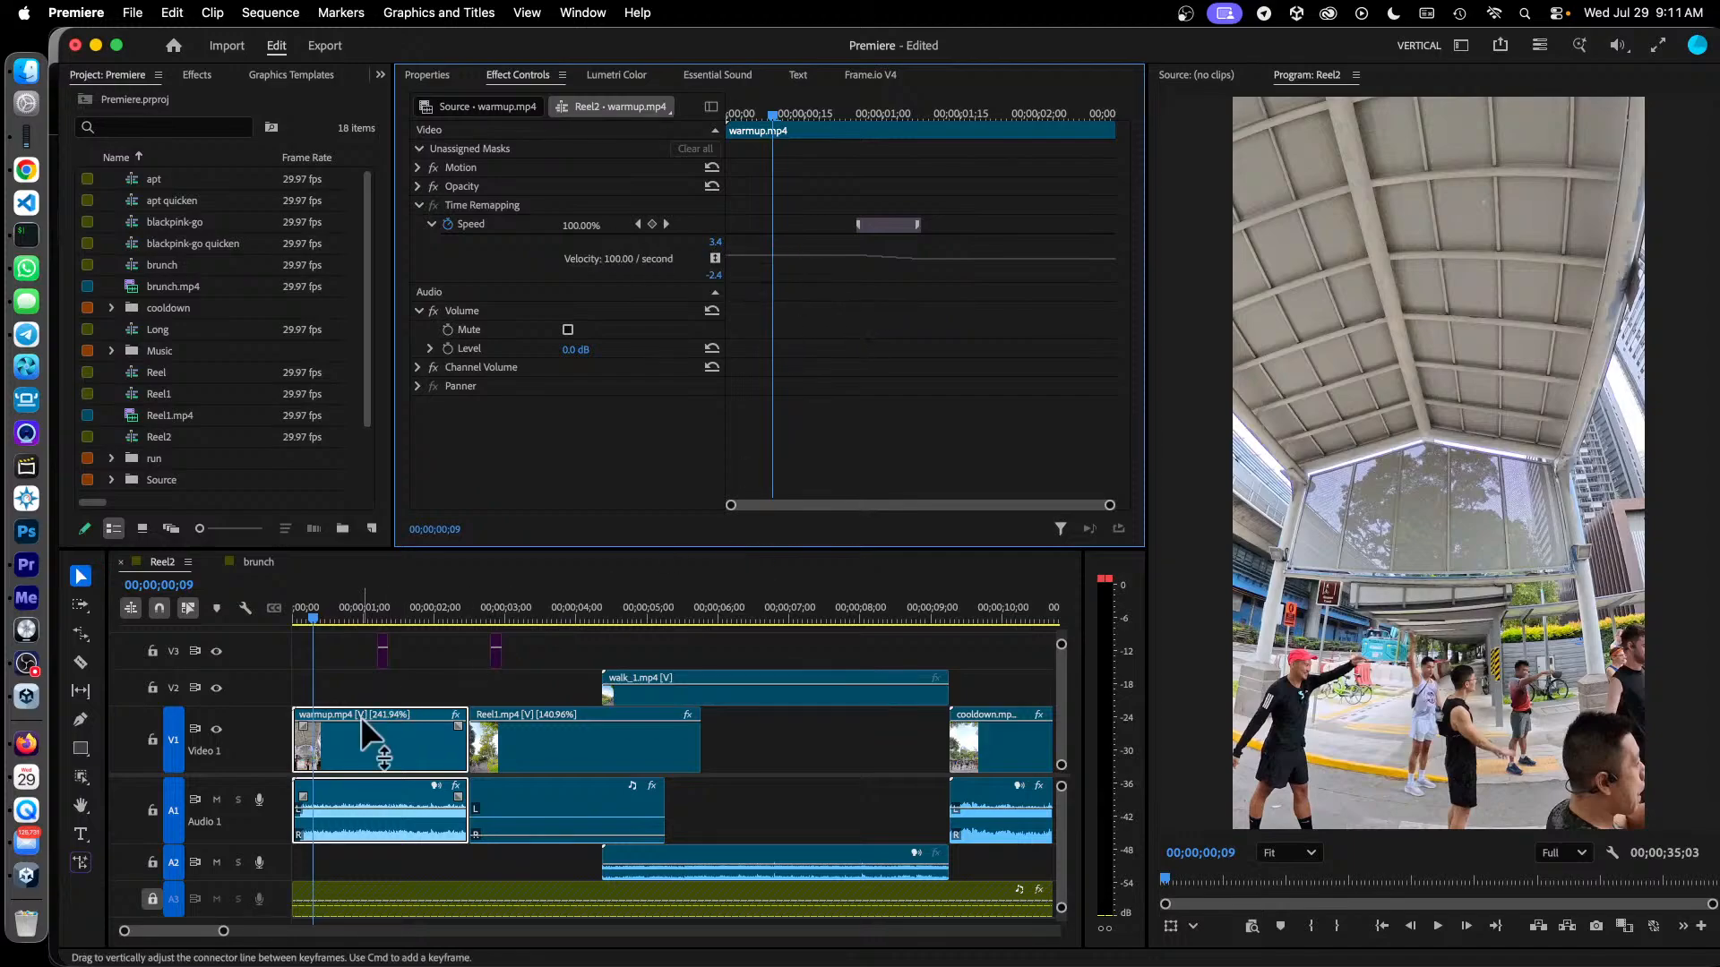
click(981, 117)
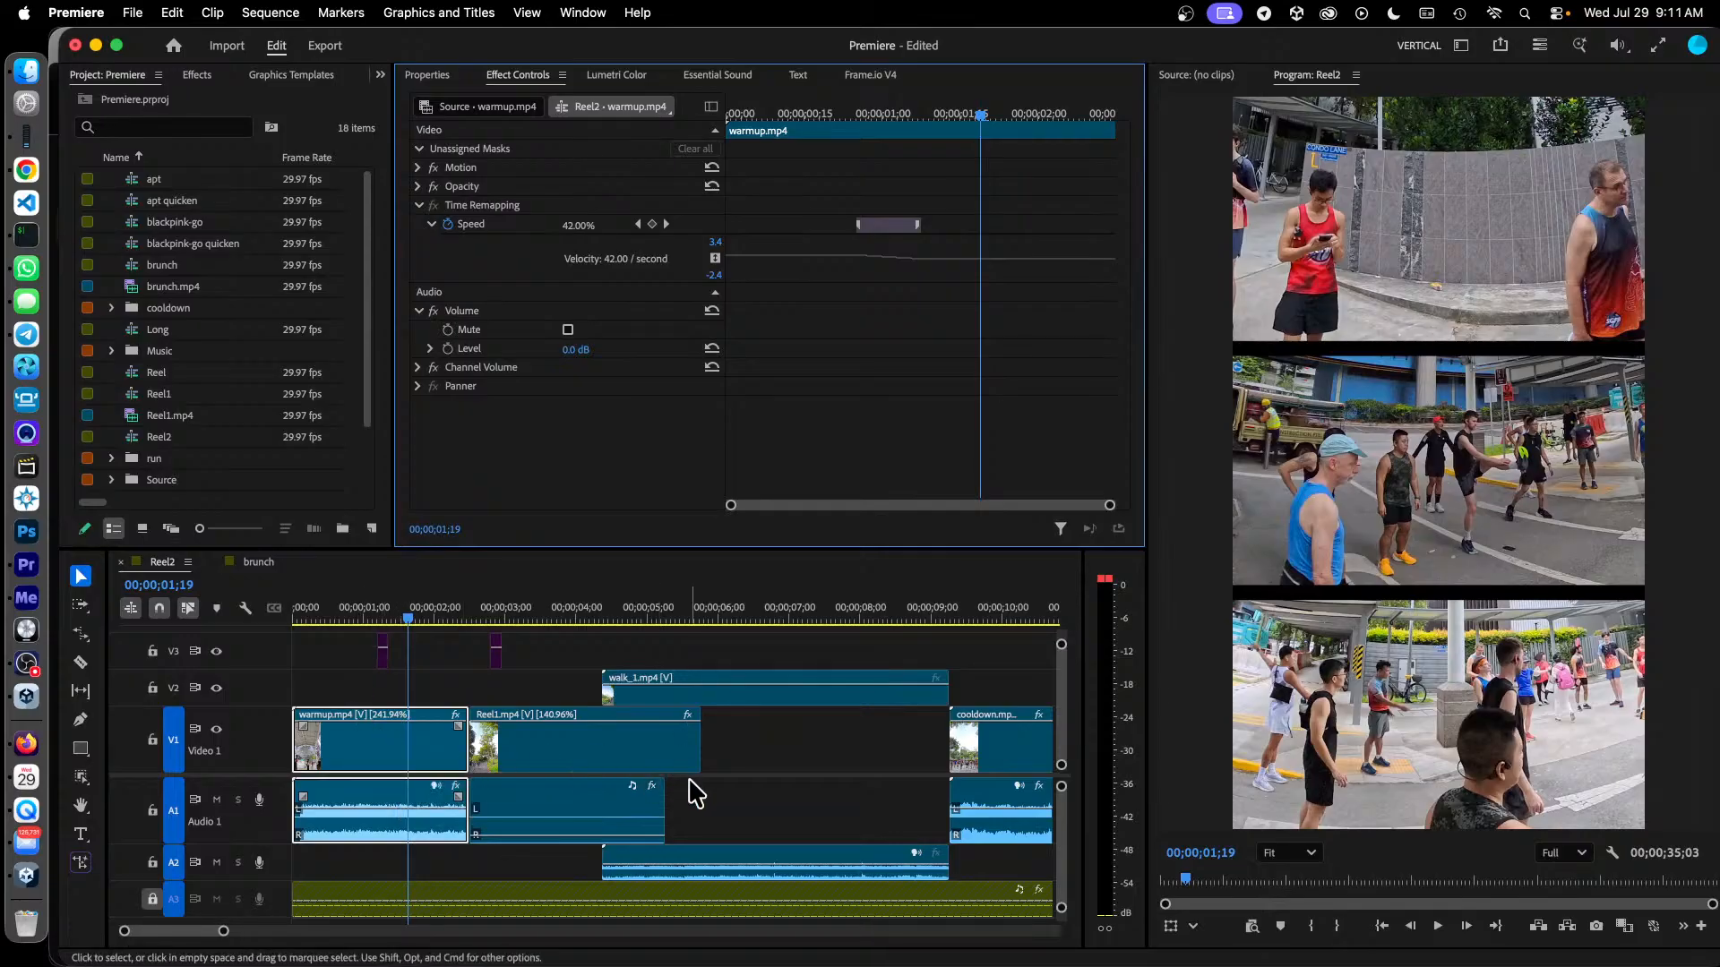
click(530, 618)
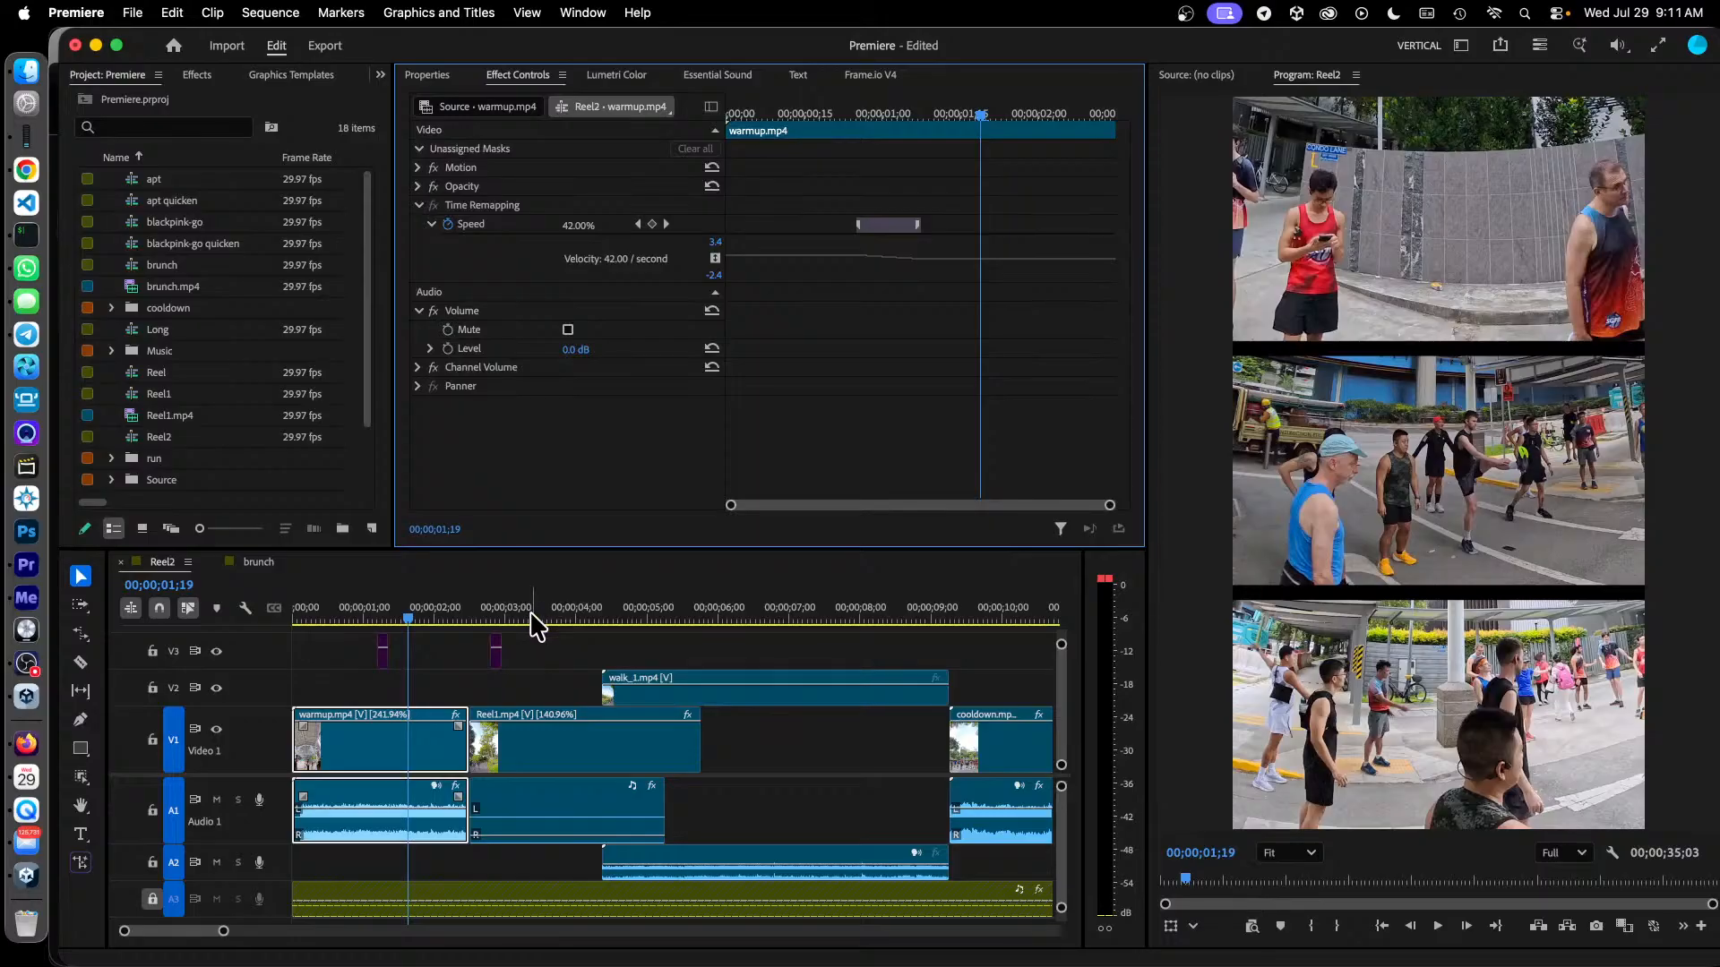
click(602, 763)
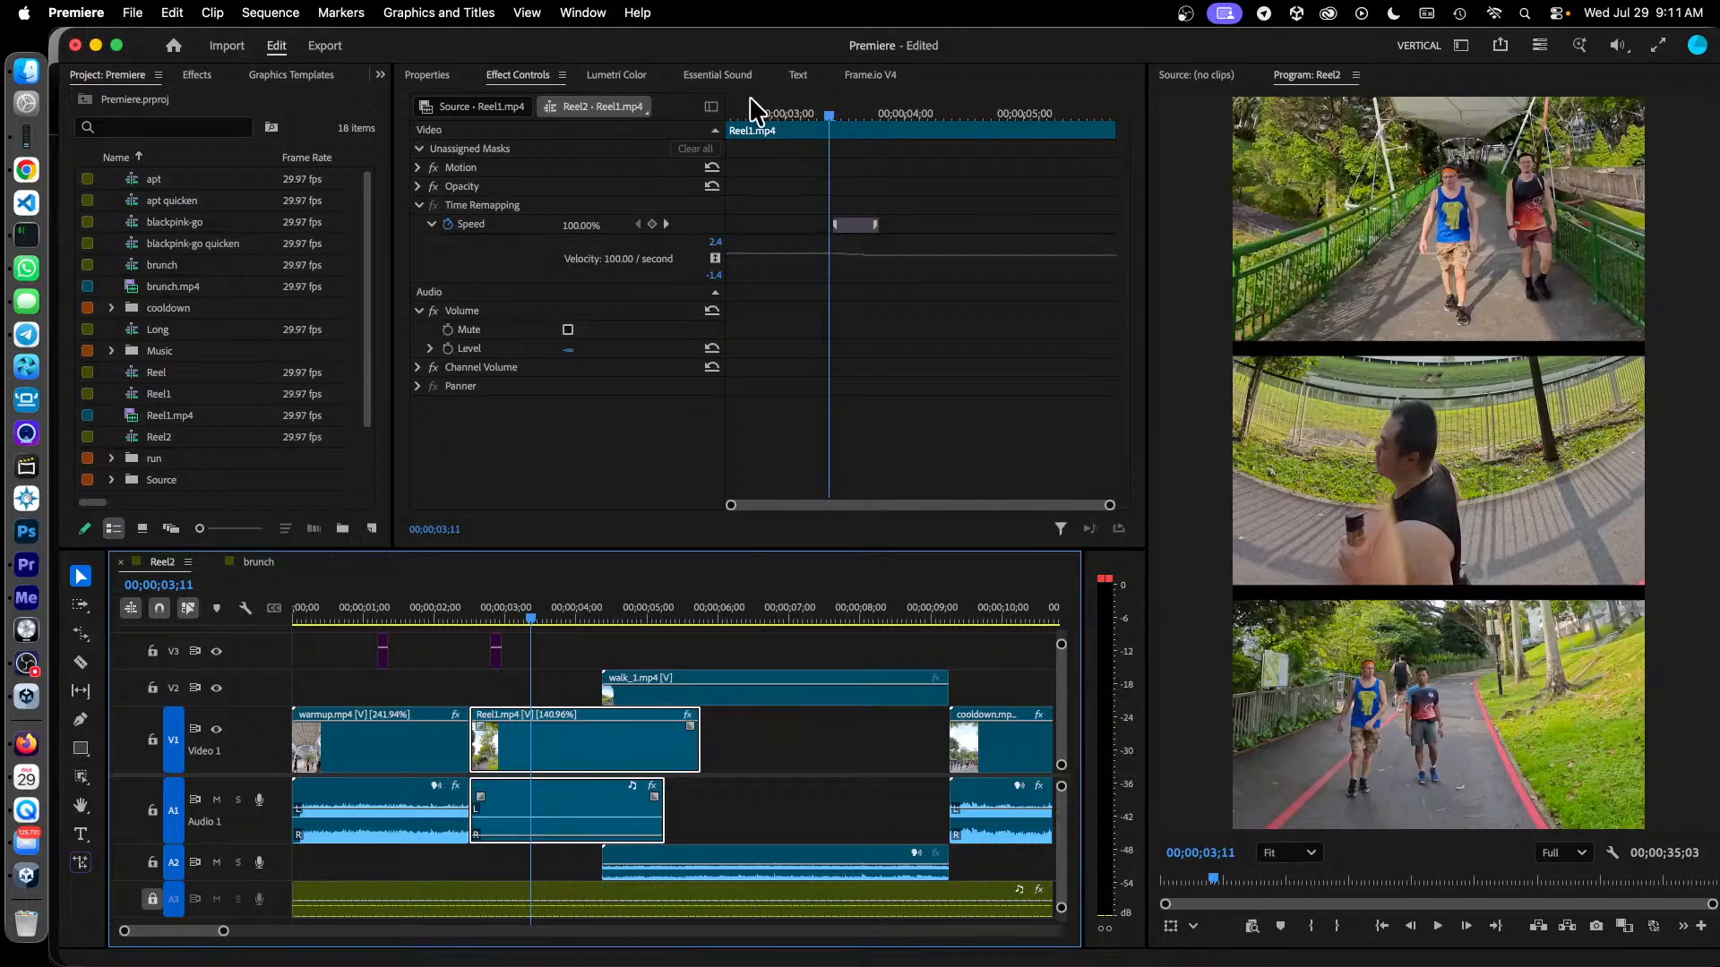
click(782, 116)
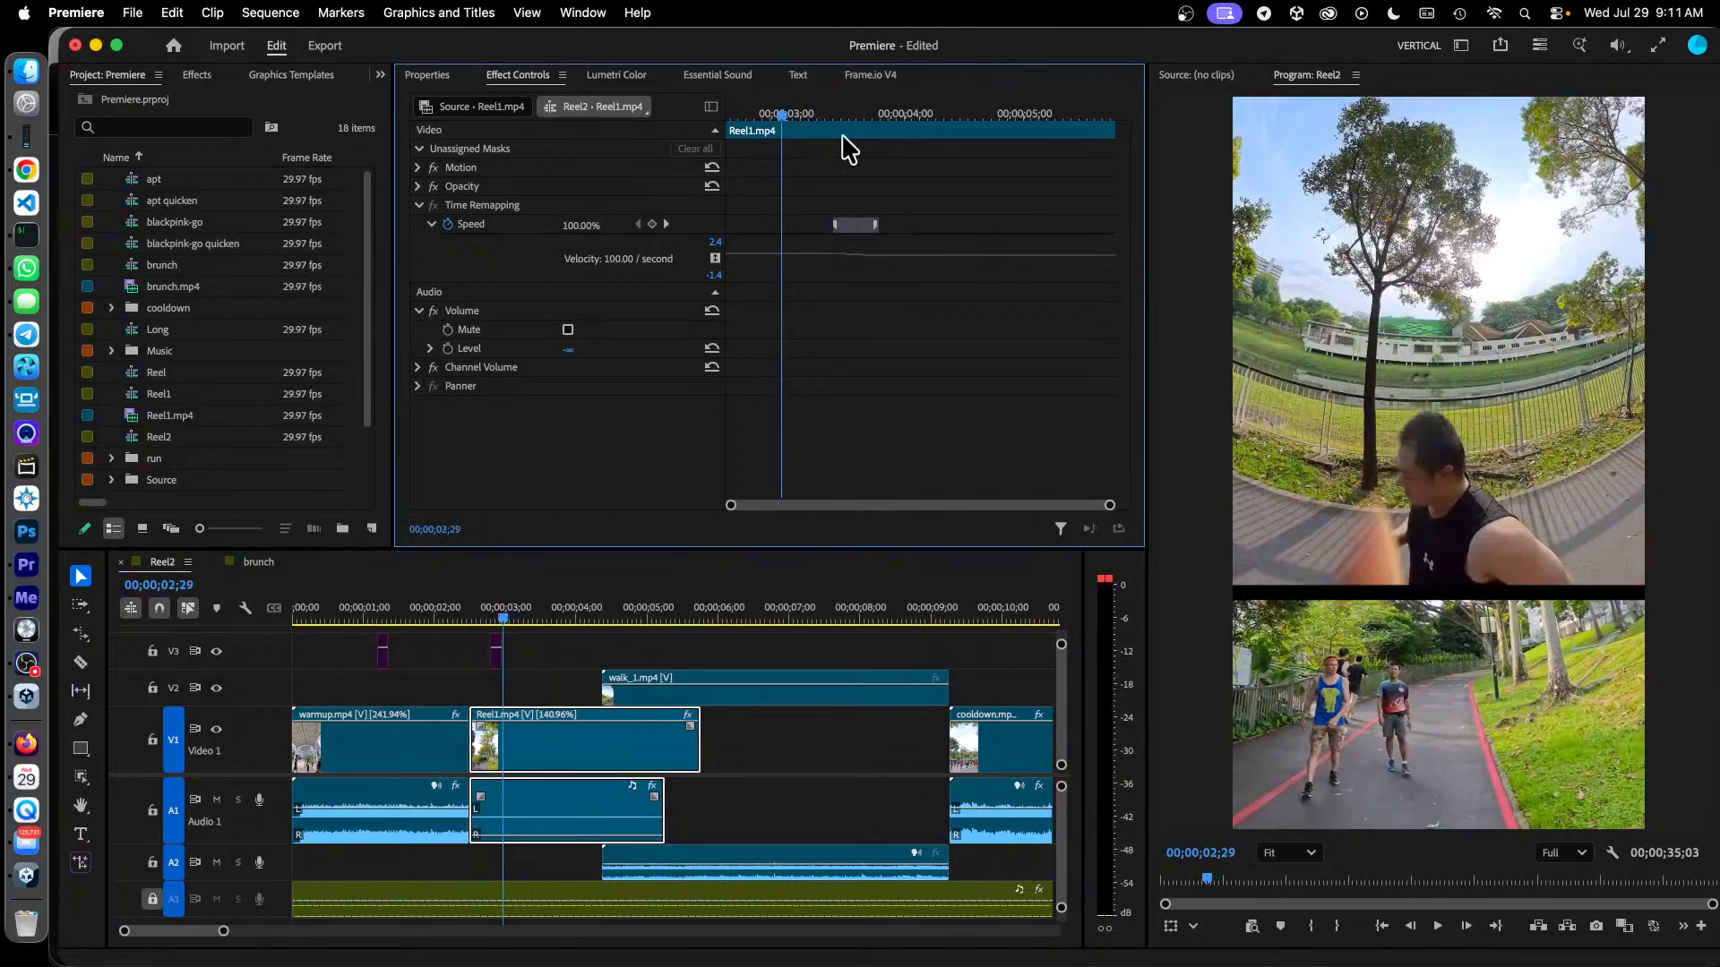
click(971, 113)
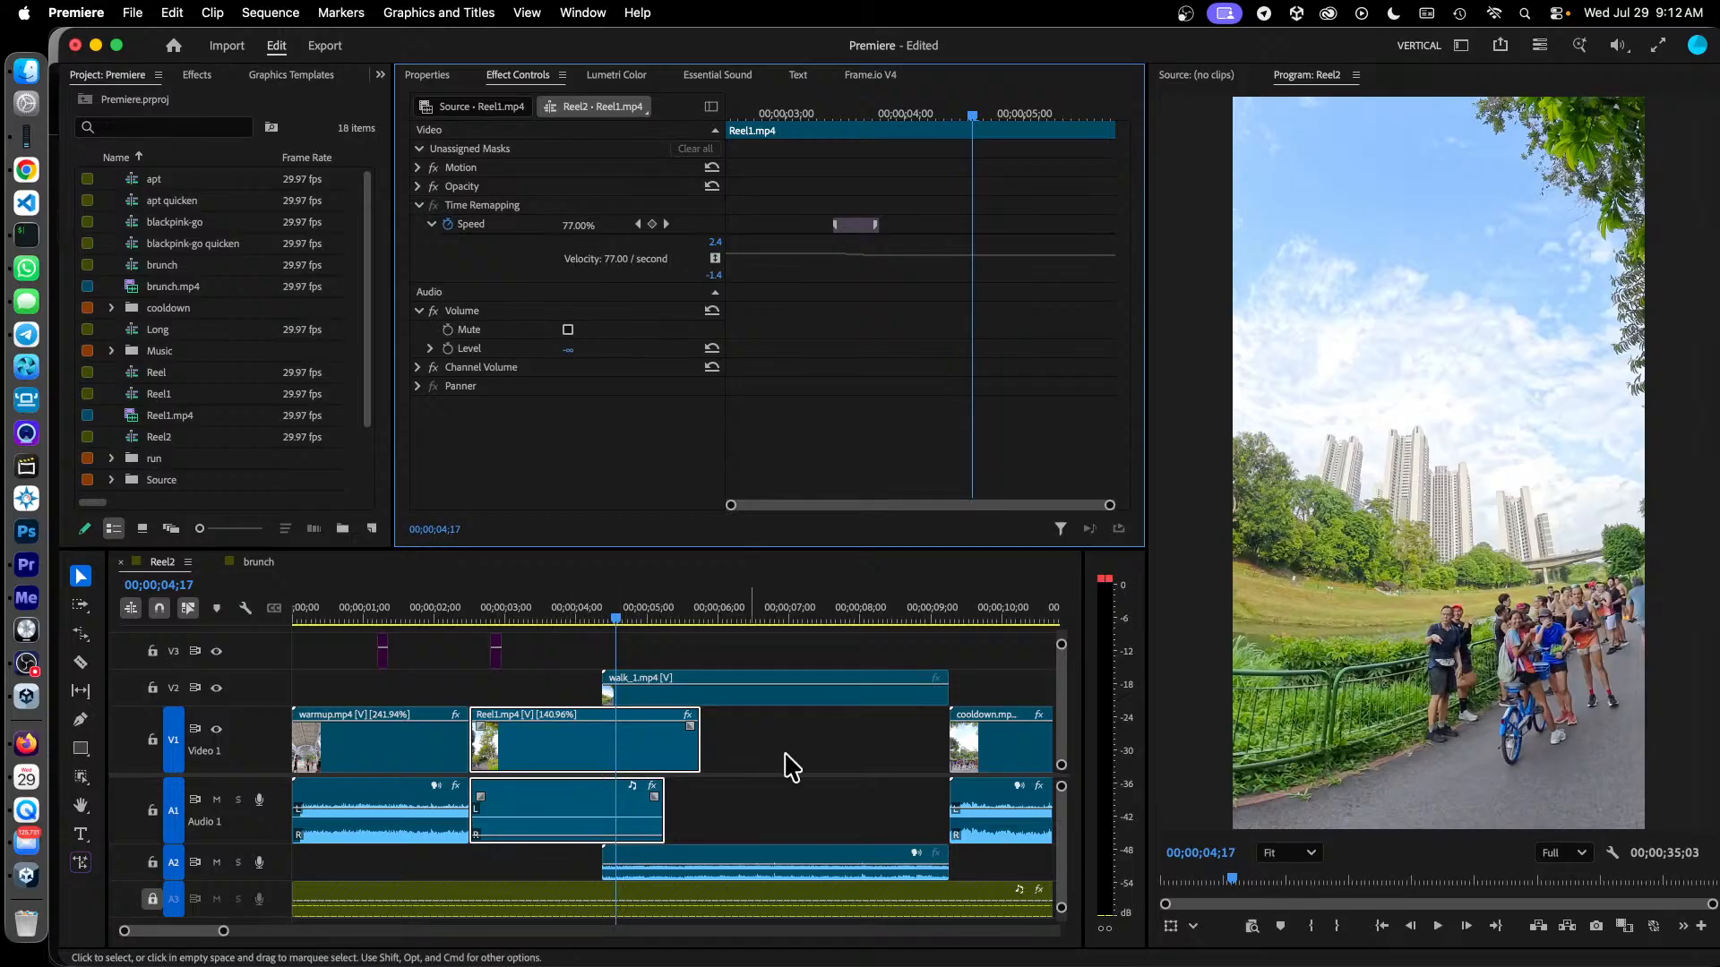
Review the walk_1.mp4 clip on V2 through its split-screen part, ending at 00;00;08;11
drag(615, 617, 740, 619)
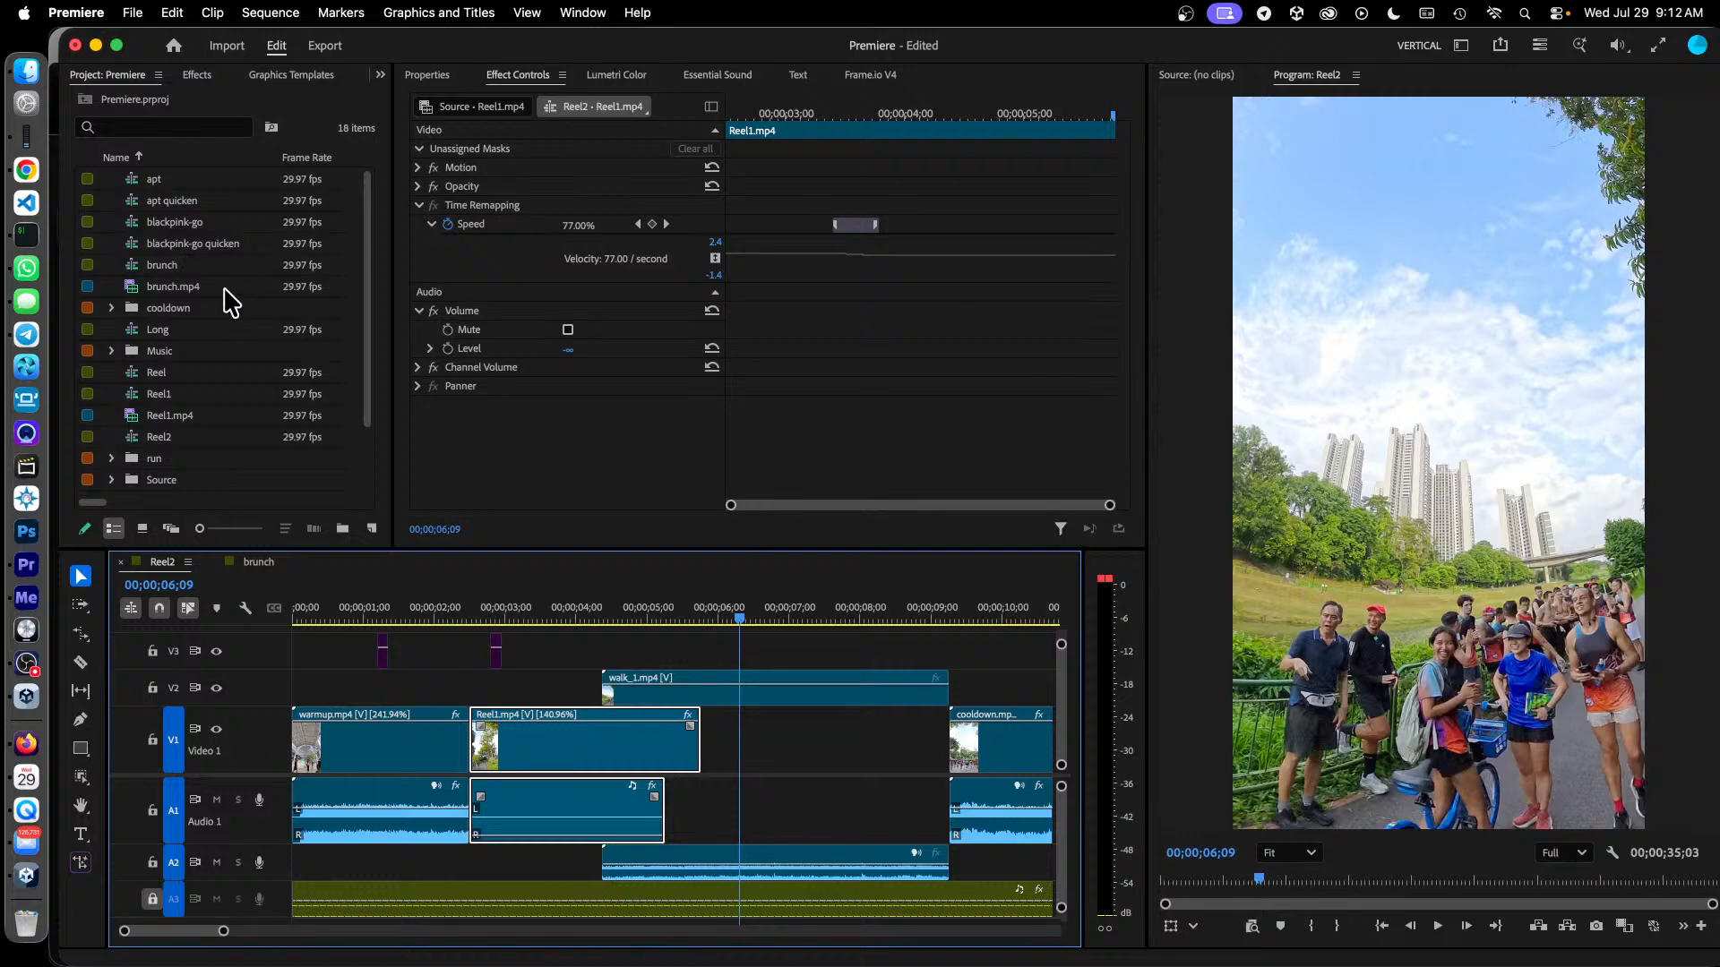
scroll(228, 295, down, 3)
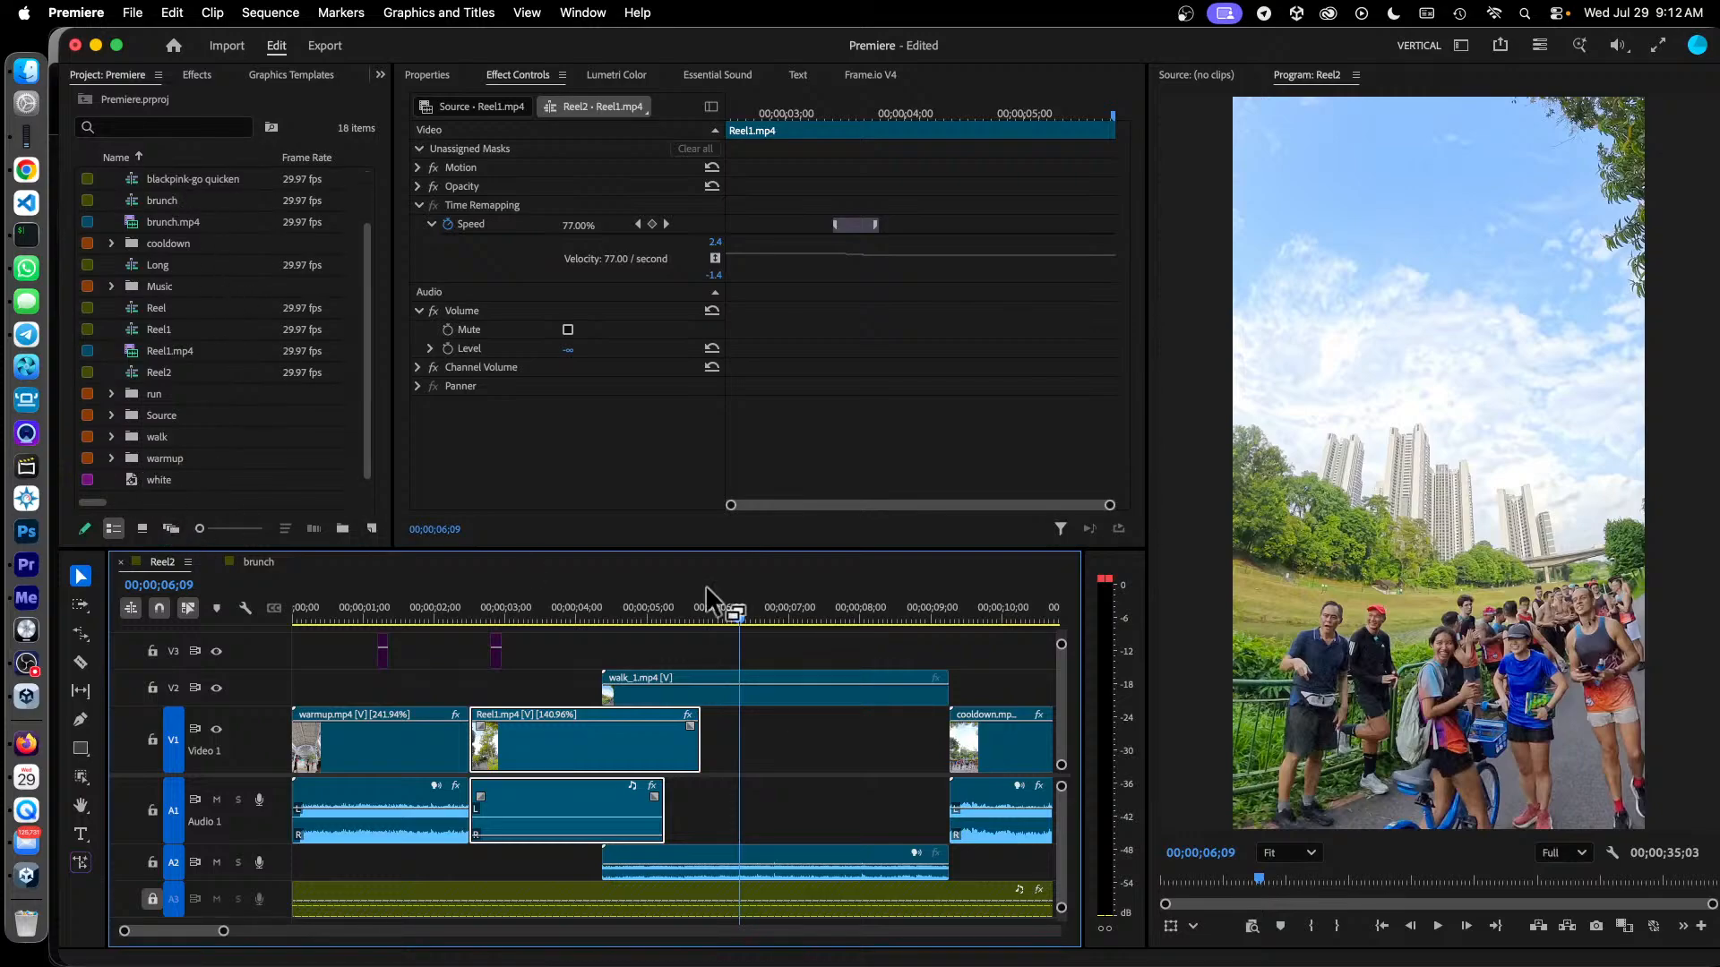
double_click(817, 707)
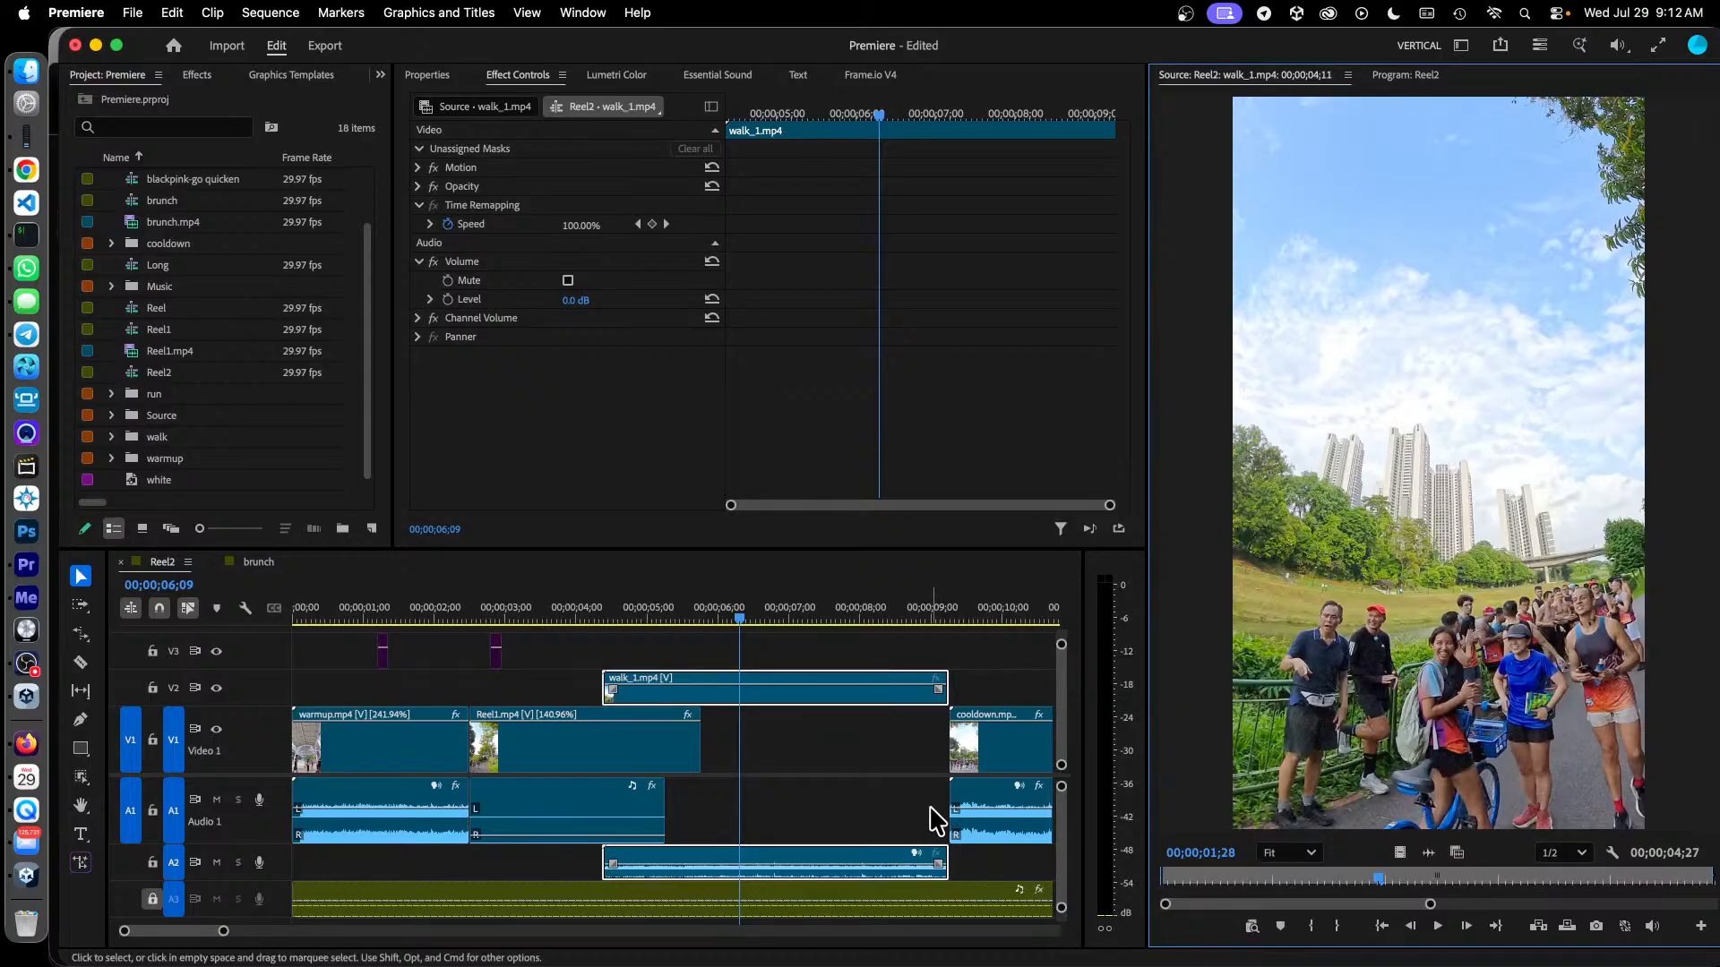
key(space)
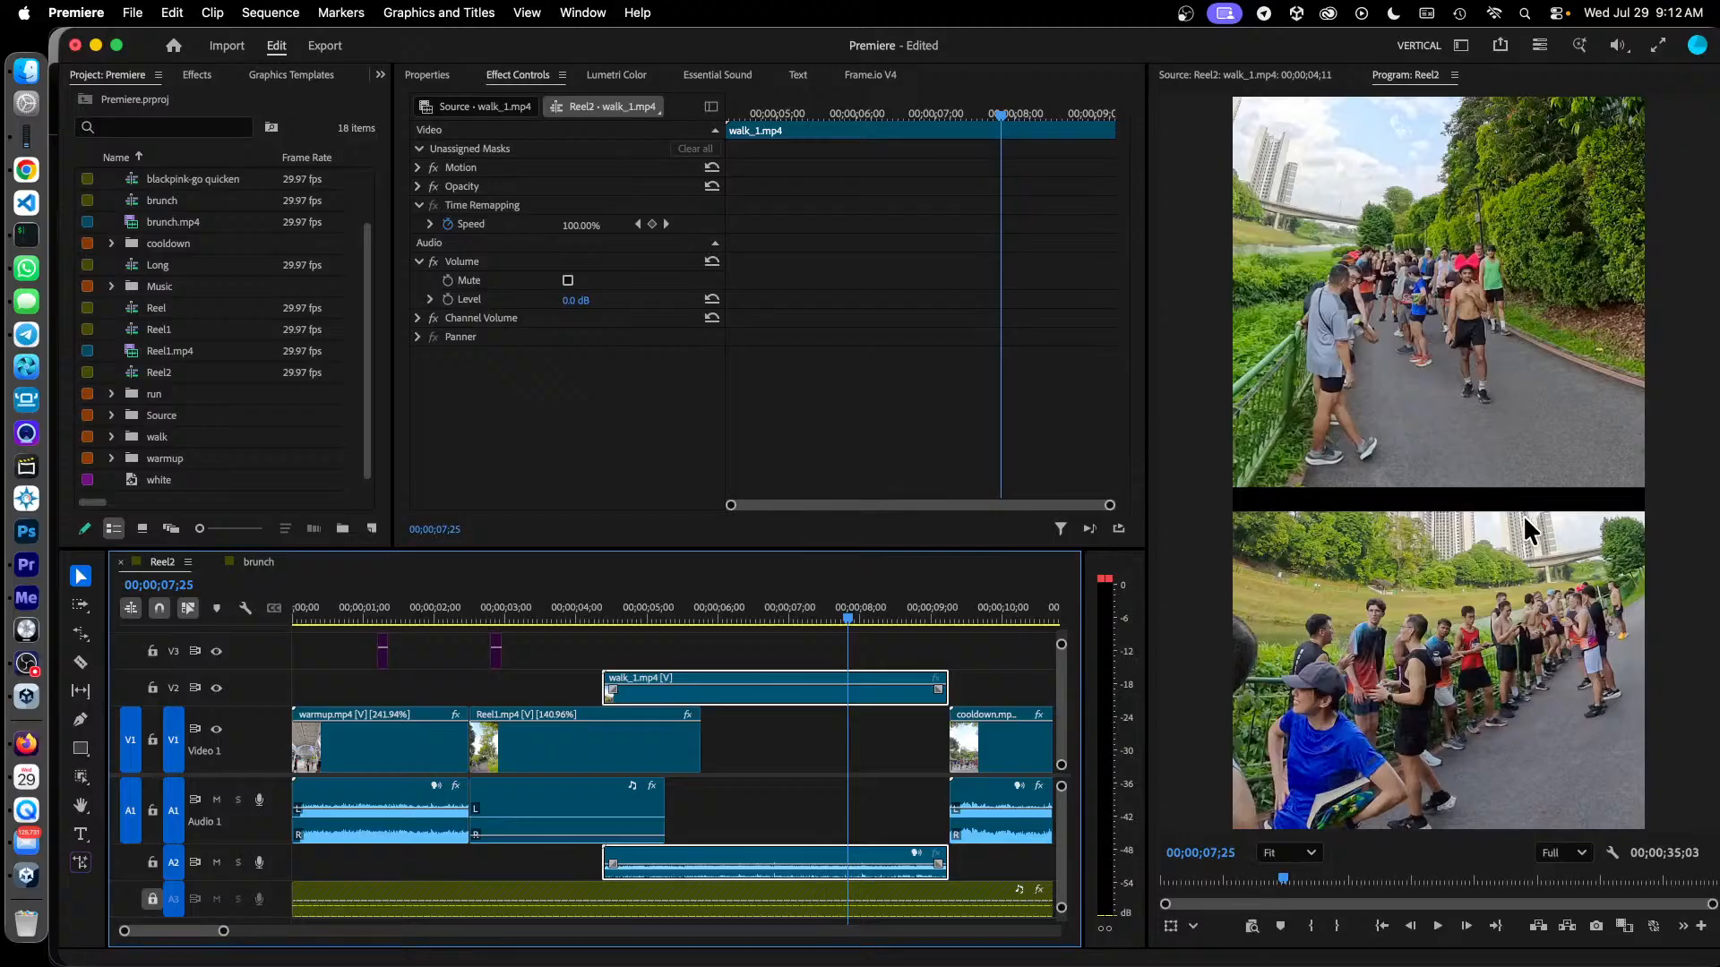
drag(896, 620, 887, 620)
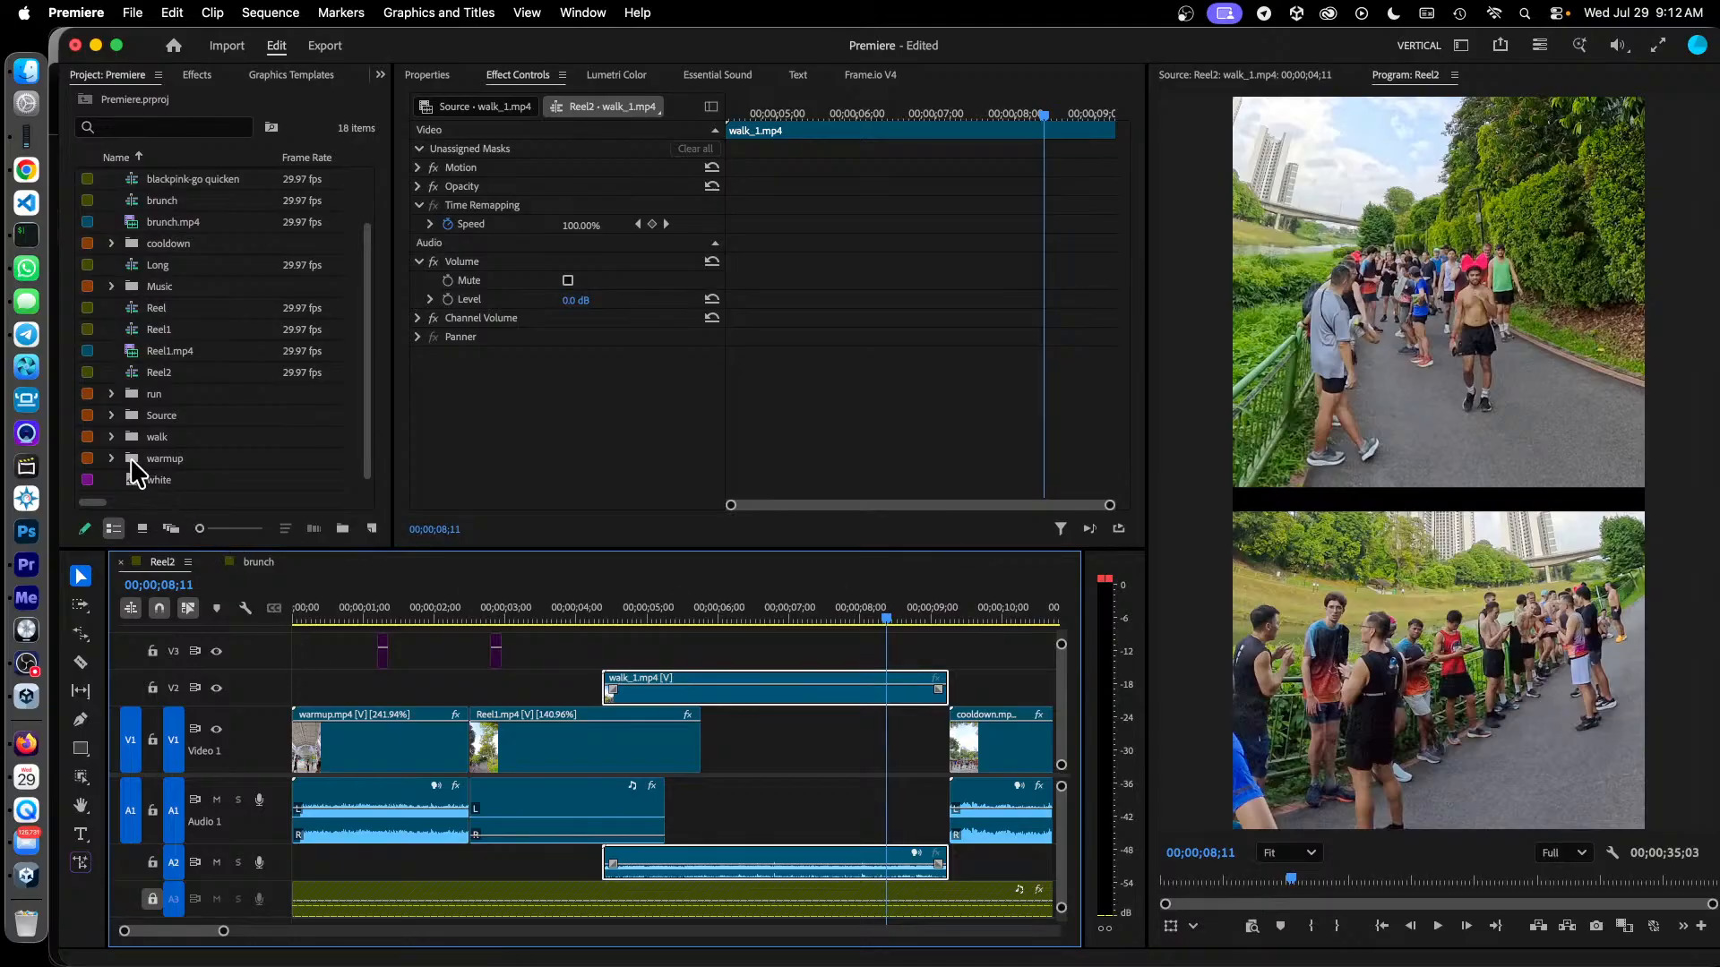
Open the walk sequence from the walk bin and examine the V2 clip's Motion and Drop Shadow settings
click(112, 438)
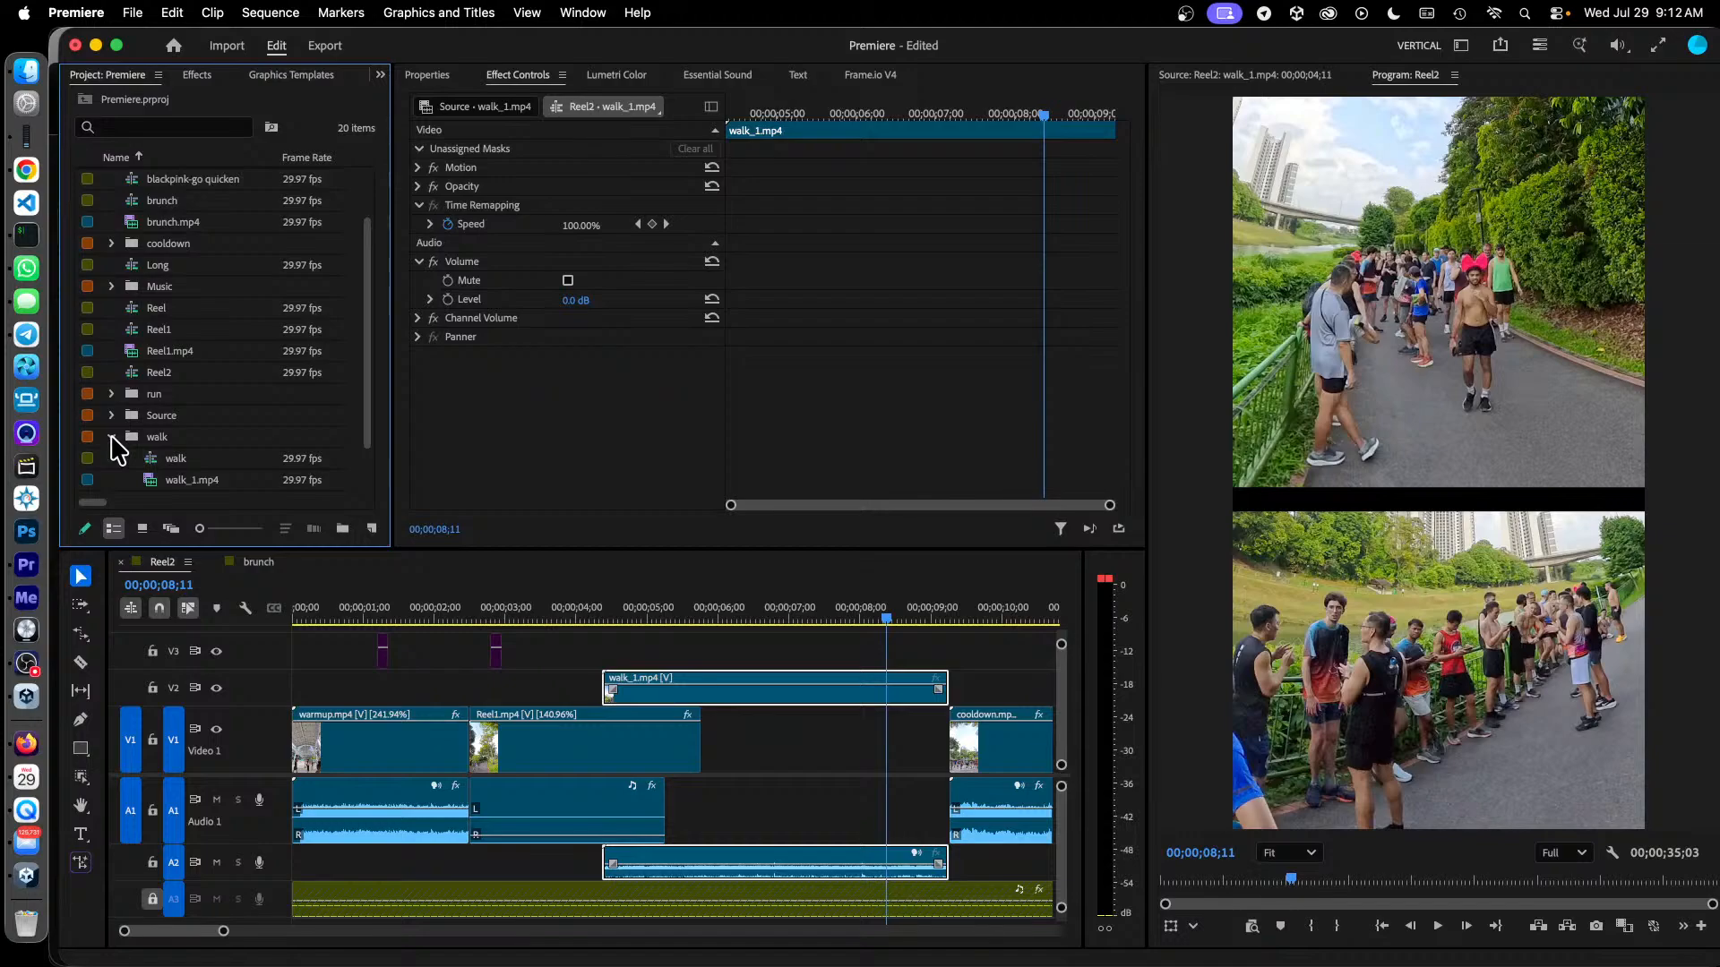
double_click(177, 460)
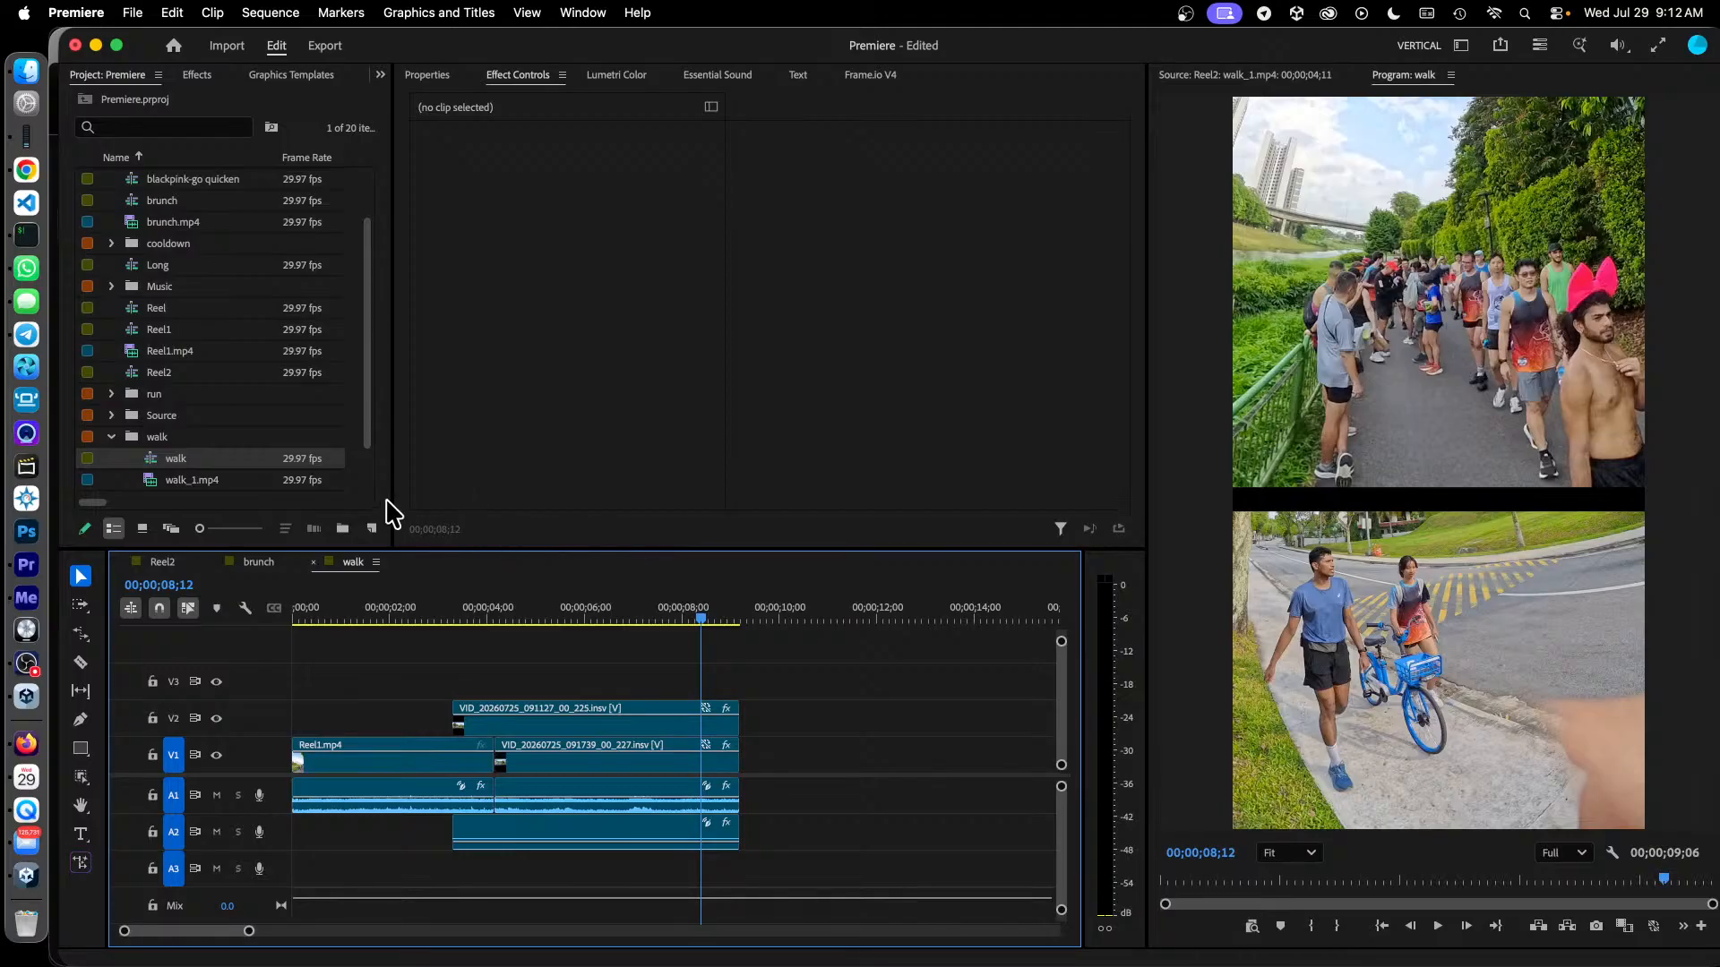
click(598, 723)
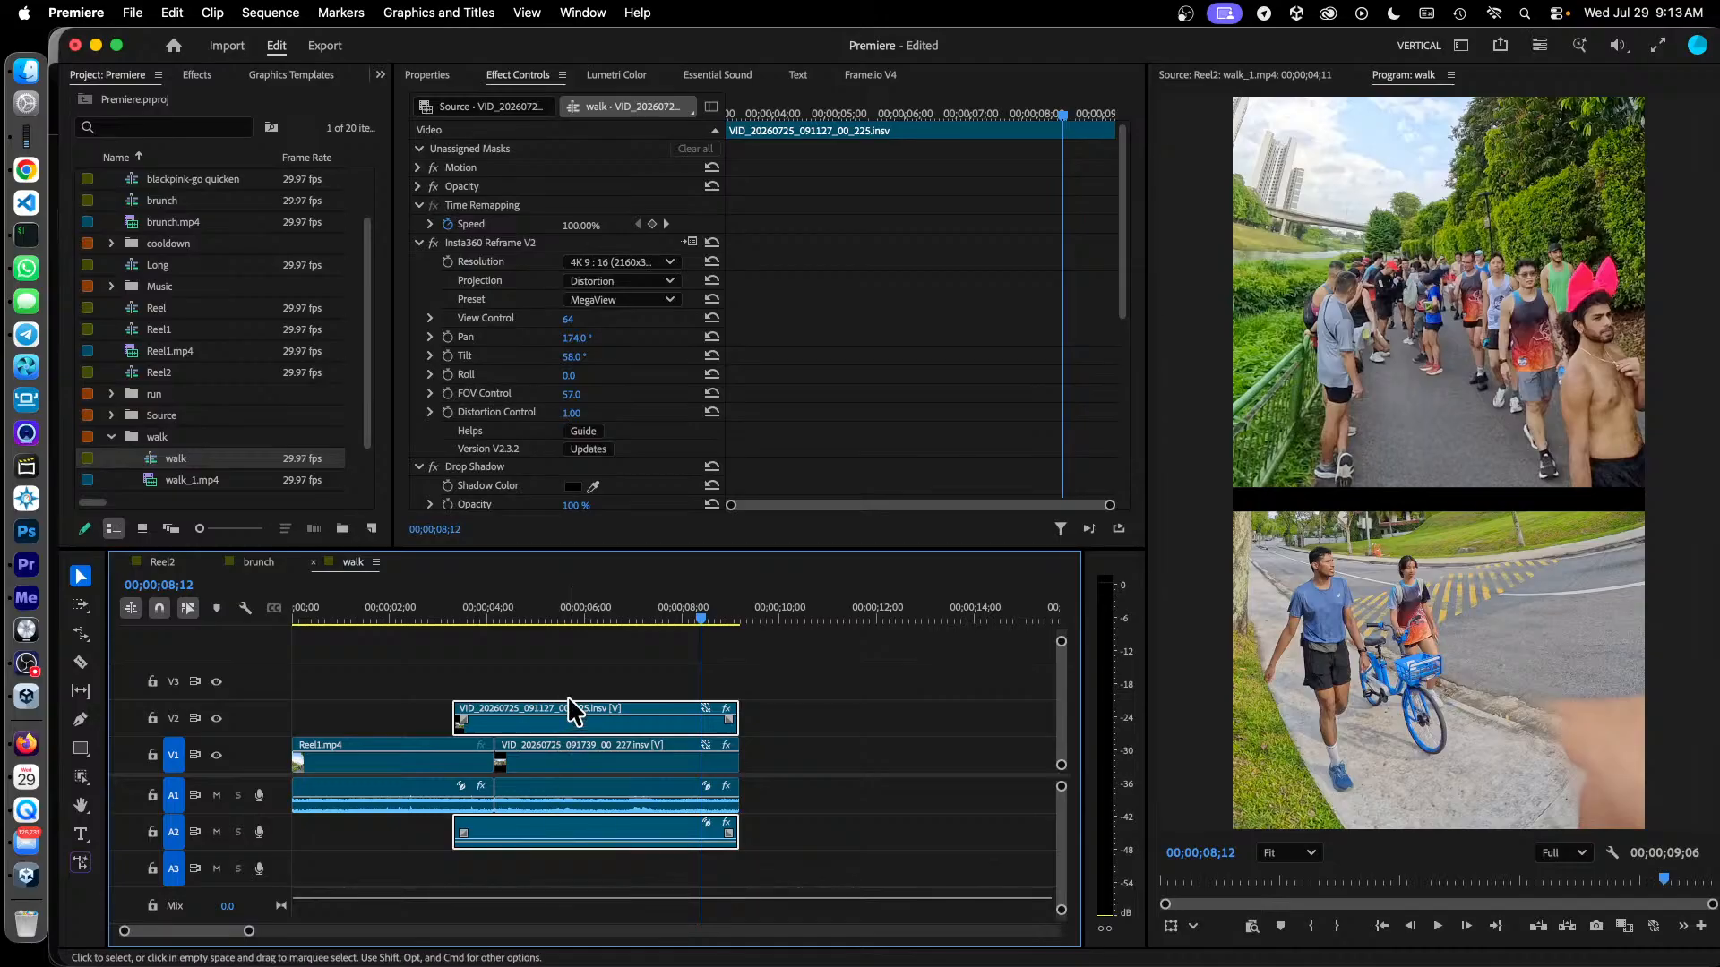
click(418, 243)
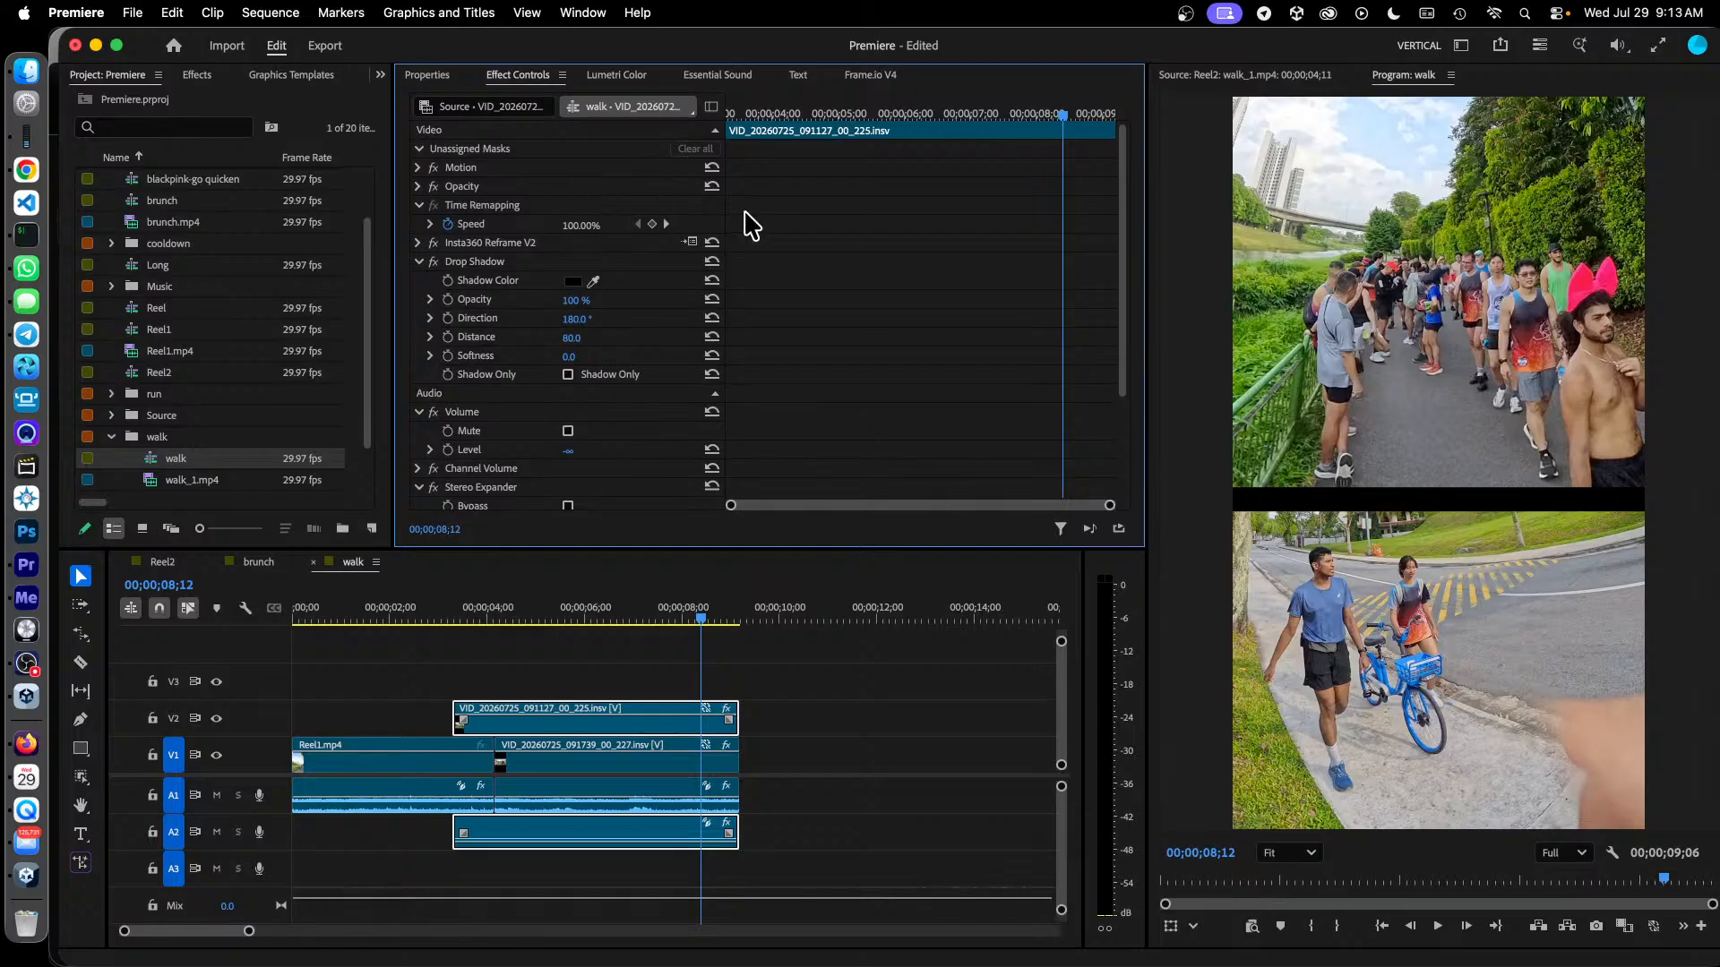
click(420, 169)
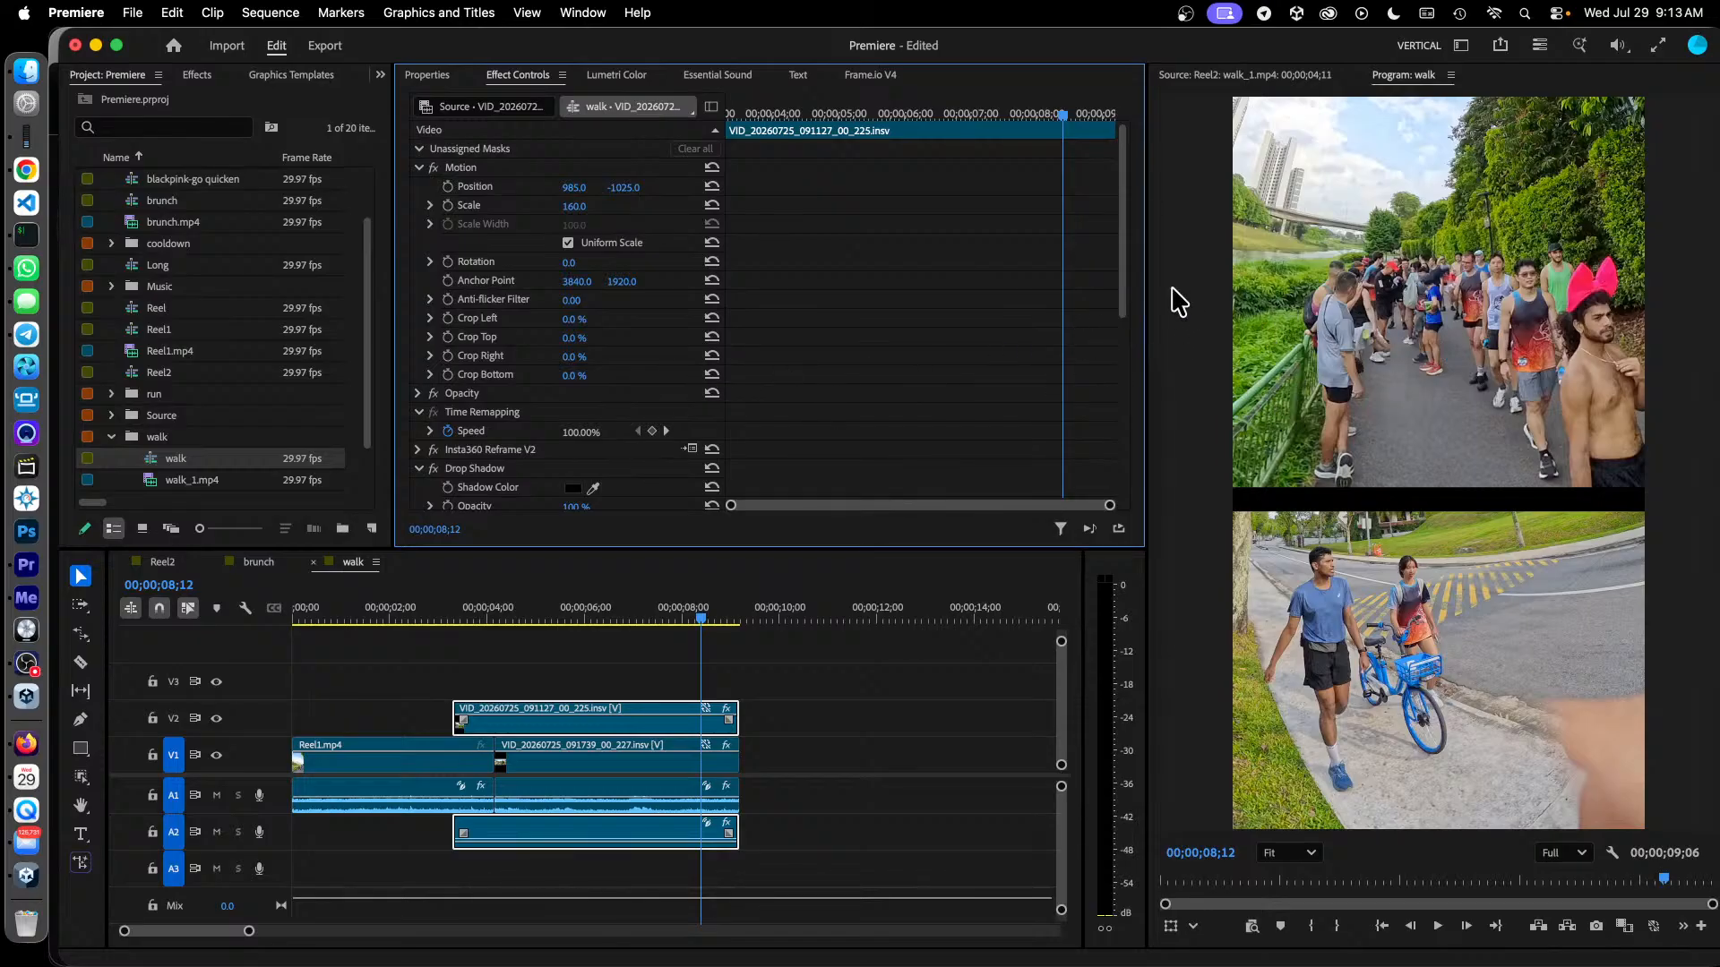
drag(1121, 298, 1125, 337)
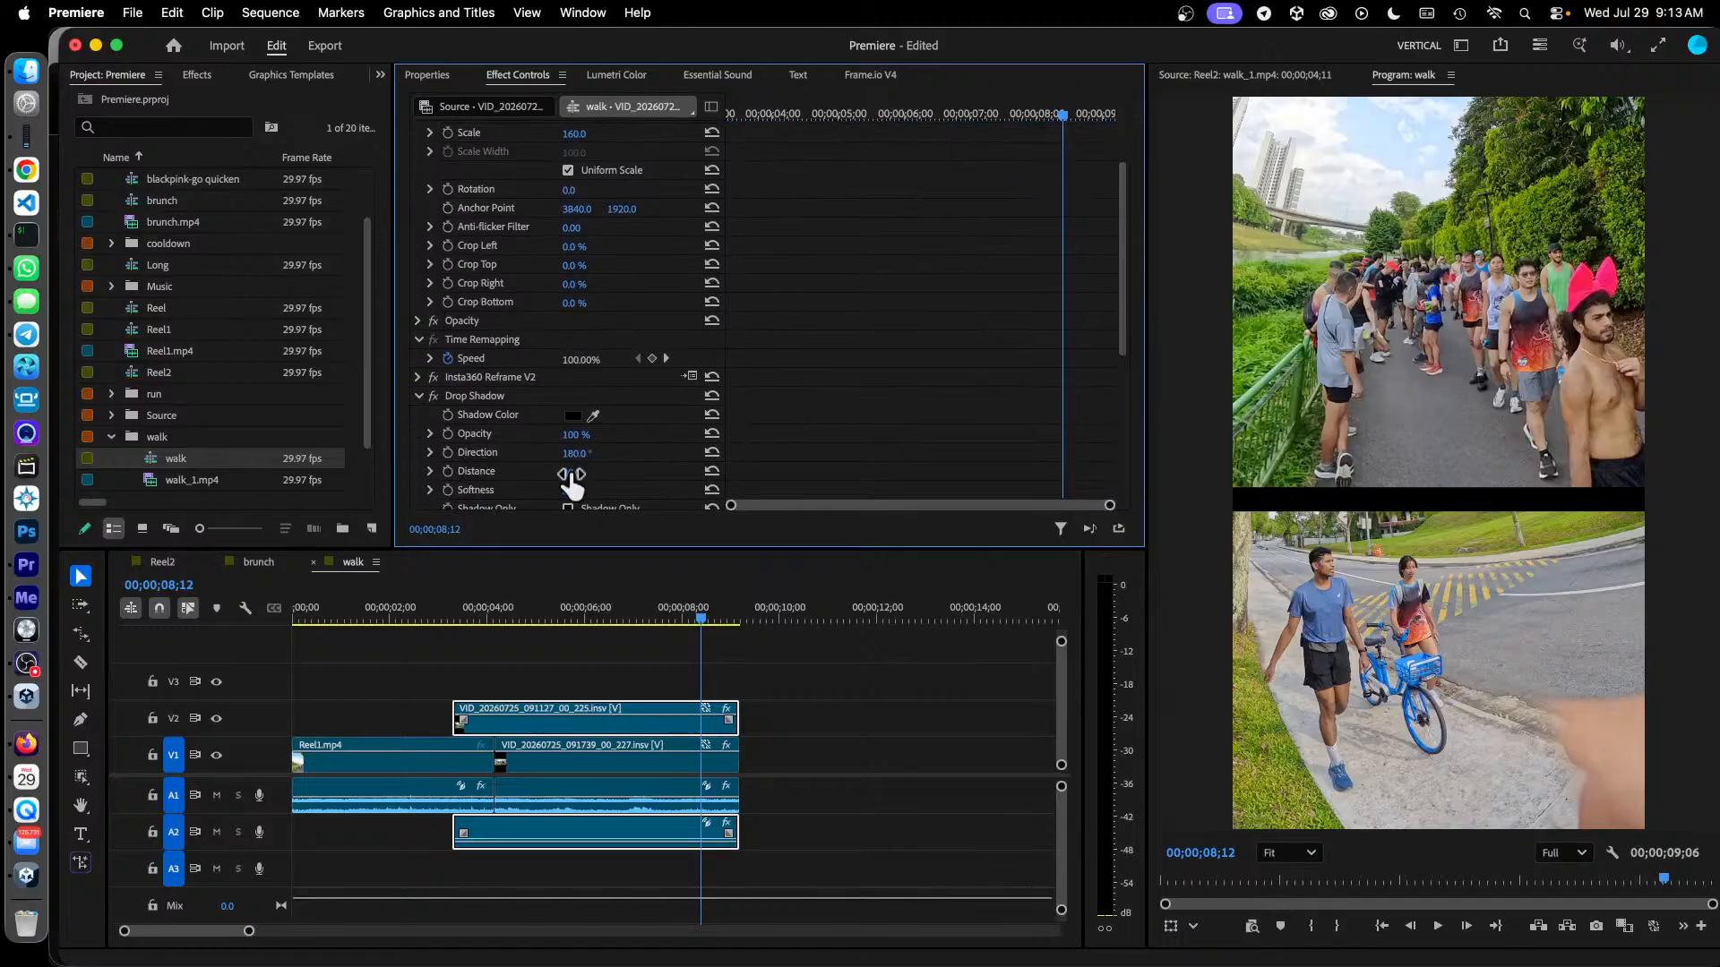
drag(1125, 353, 1133, 322)
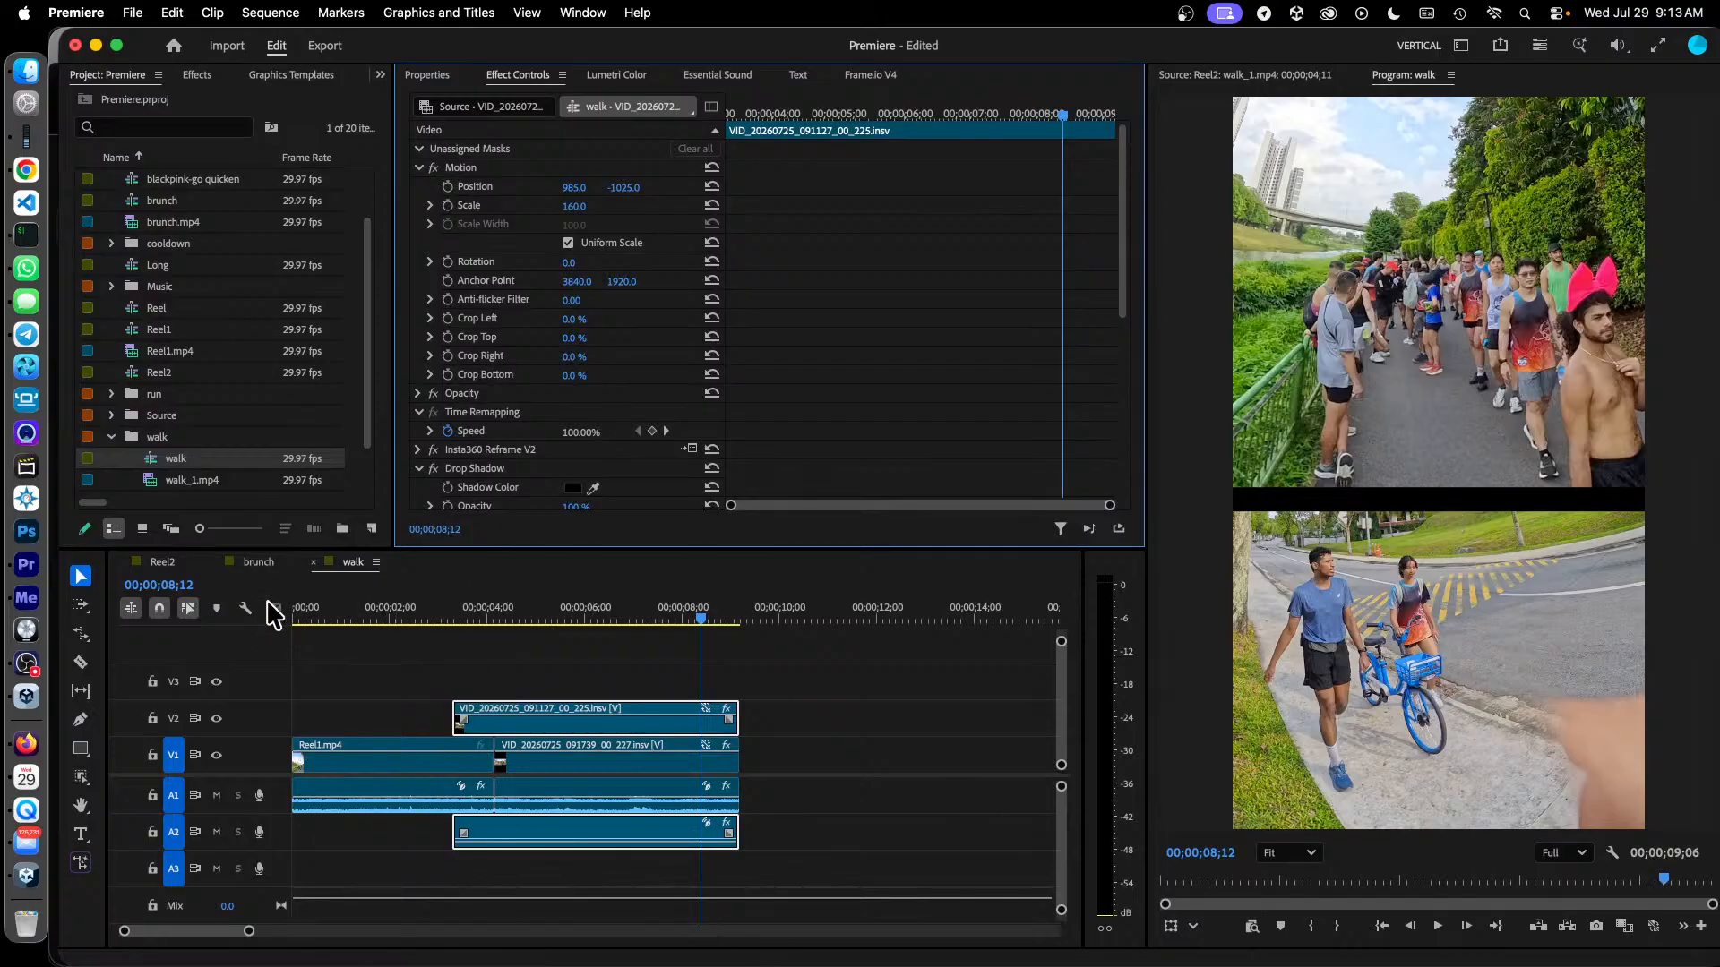
Return to the Reel2 sequence, check the split-screen frames at 00;00;00;22, 00;00;01;21 and 00;00;08;08, and collapse the Motion settings
click(162, 563)
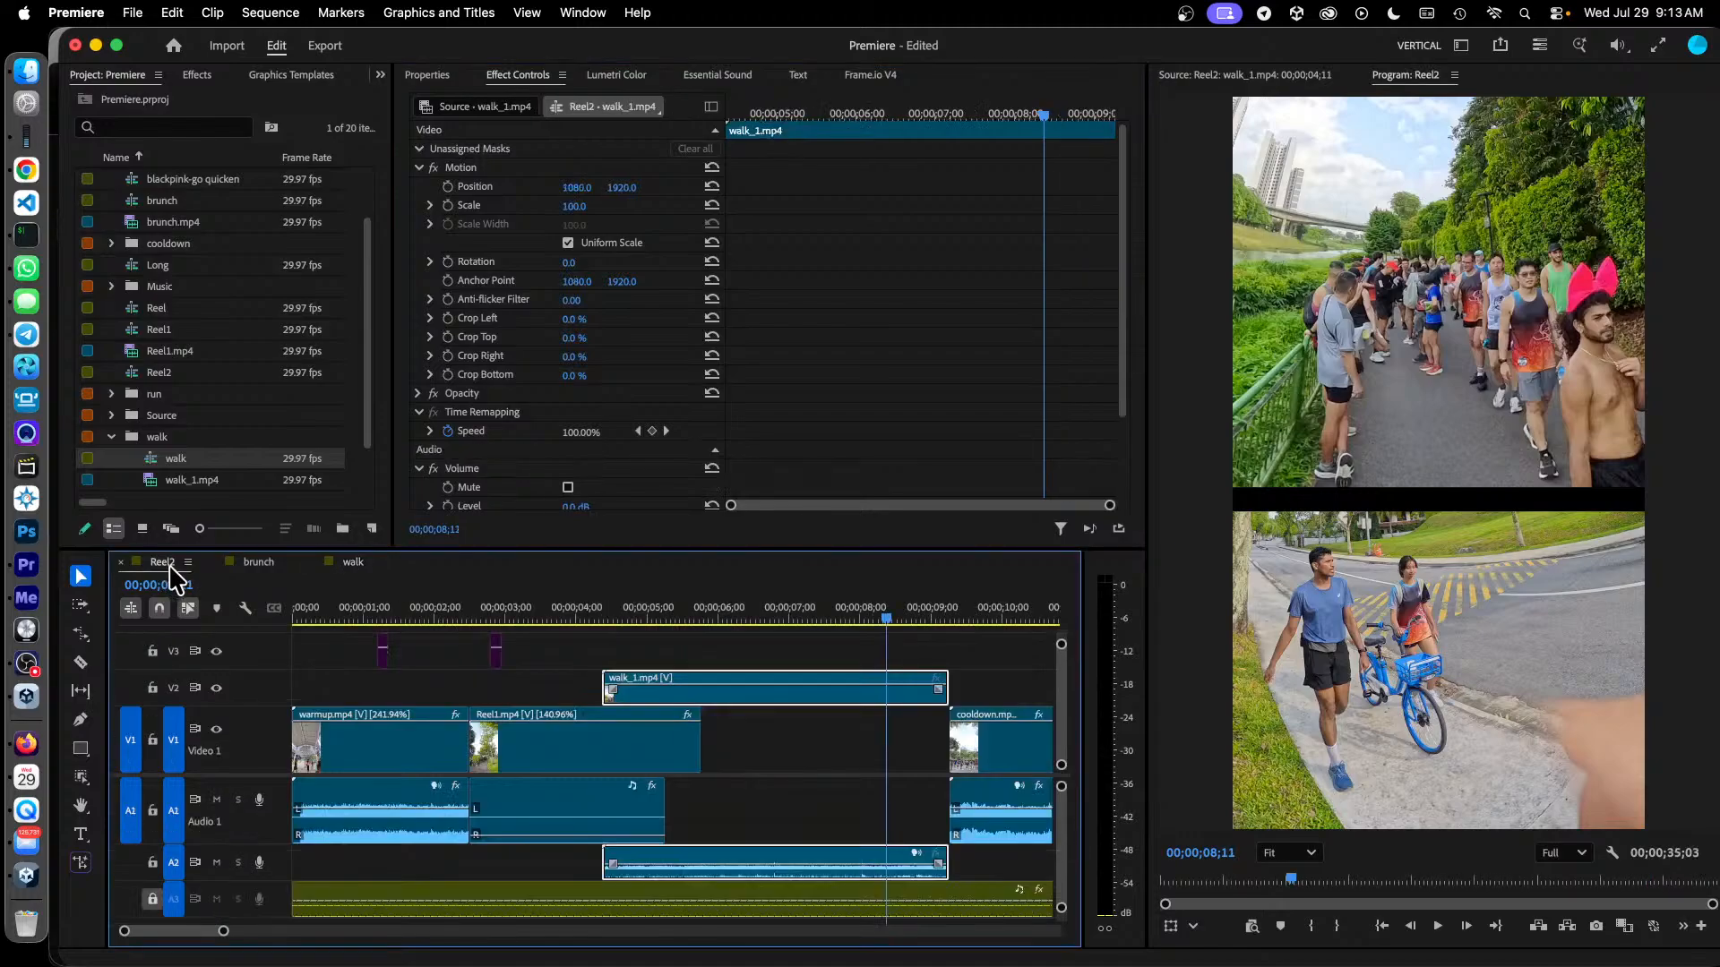
click(344, 616)
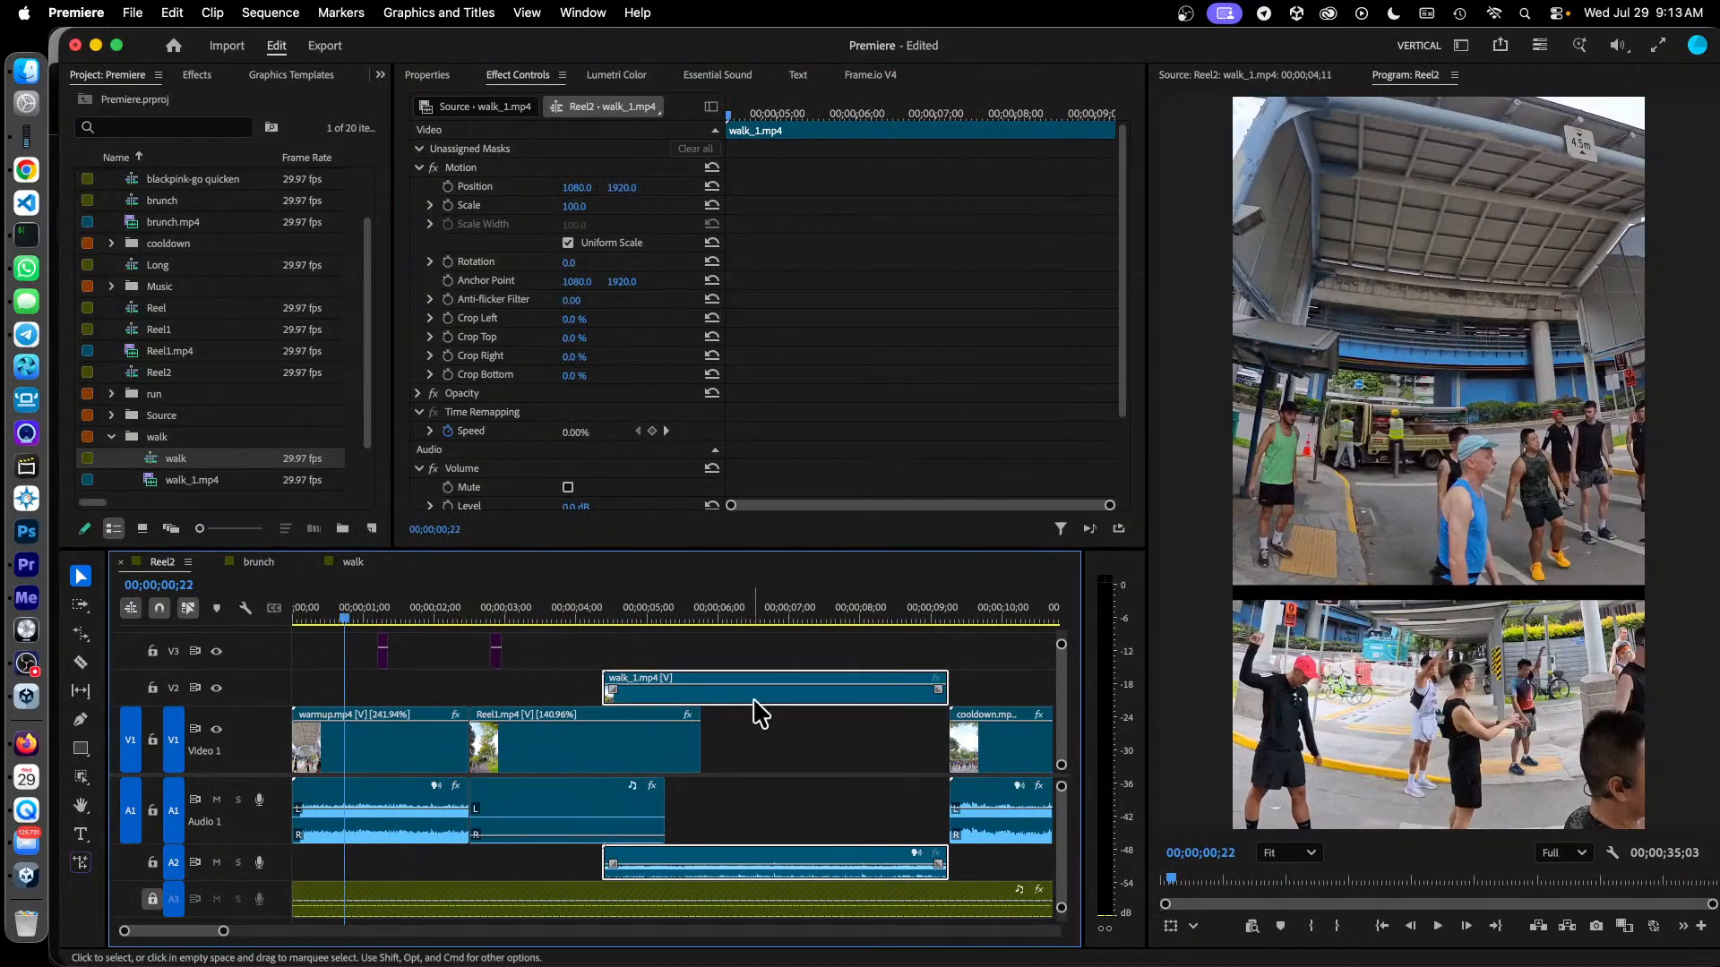
click(412, 618)
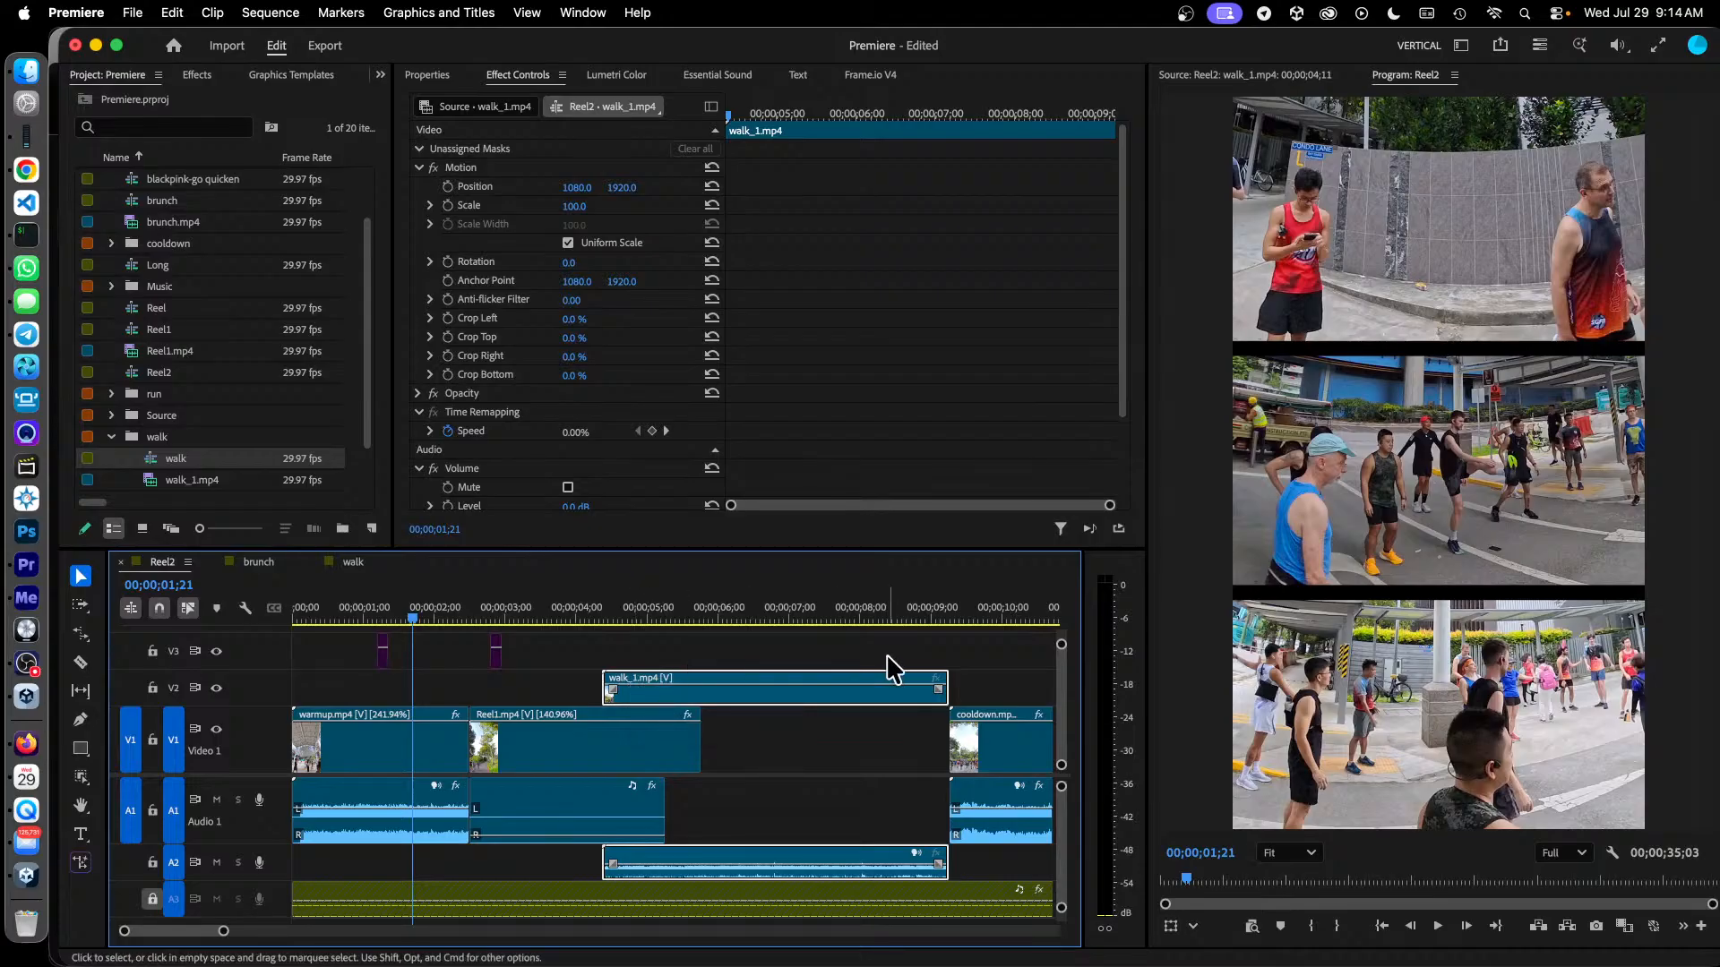
click(744, 618)
drag(744, 618, 878, 618)
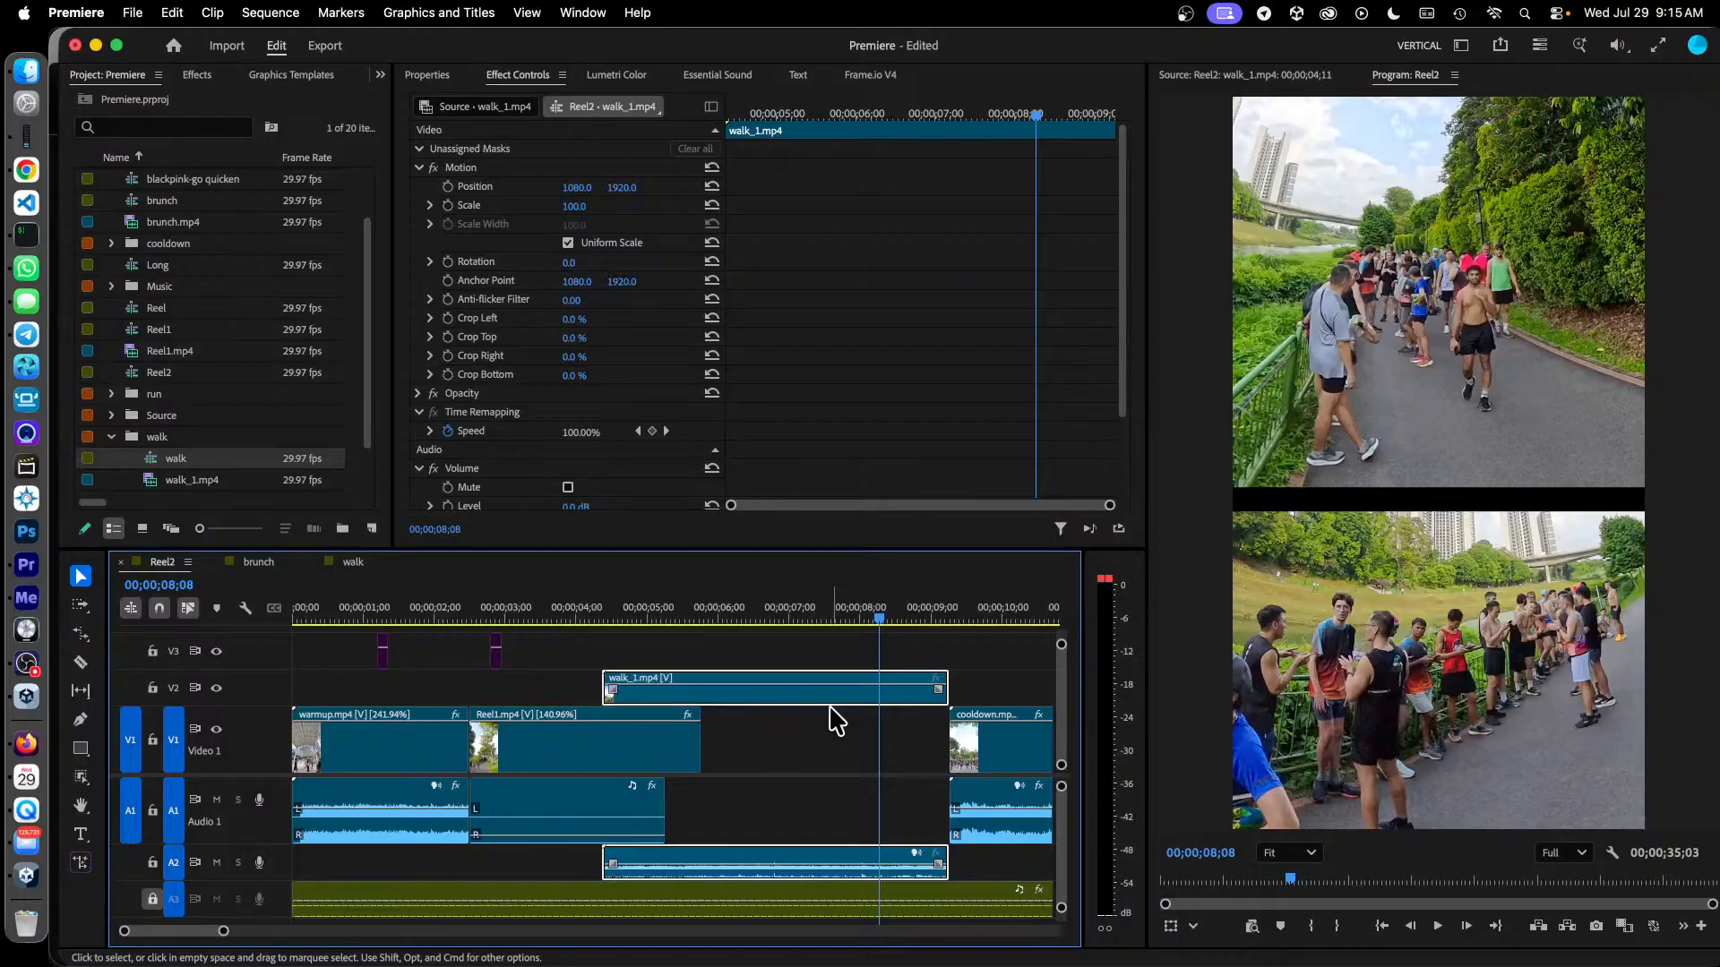
click(419, 169)
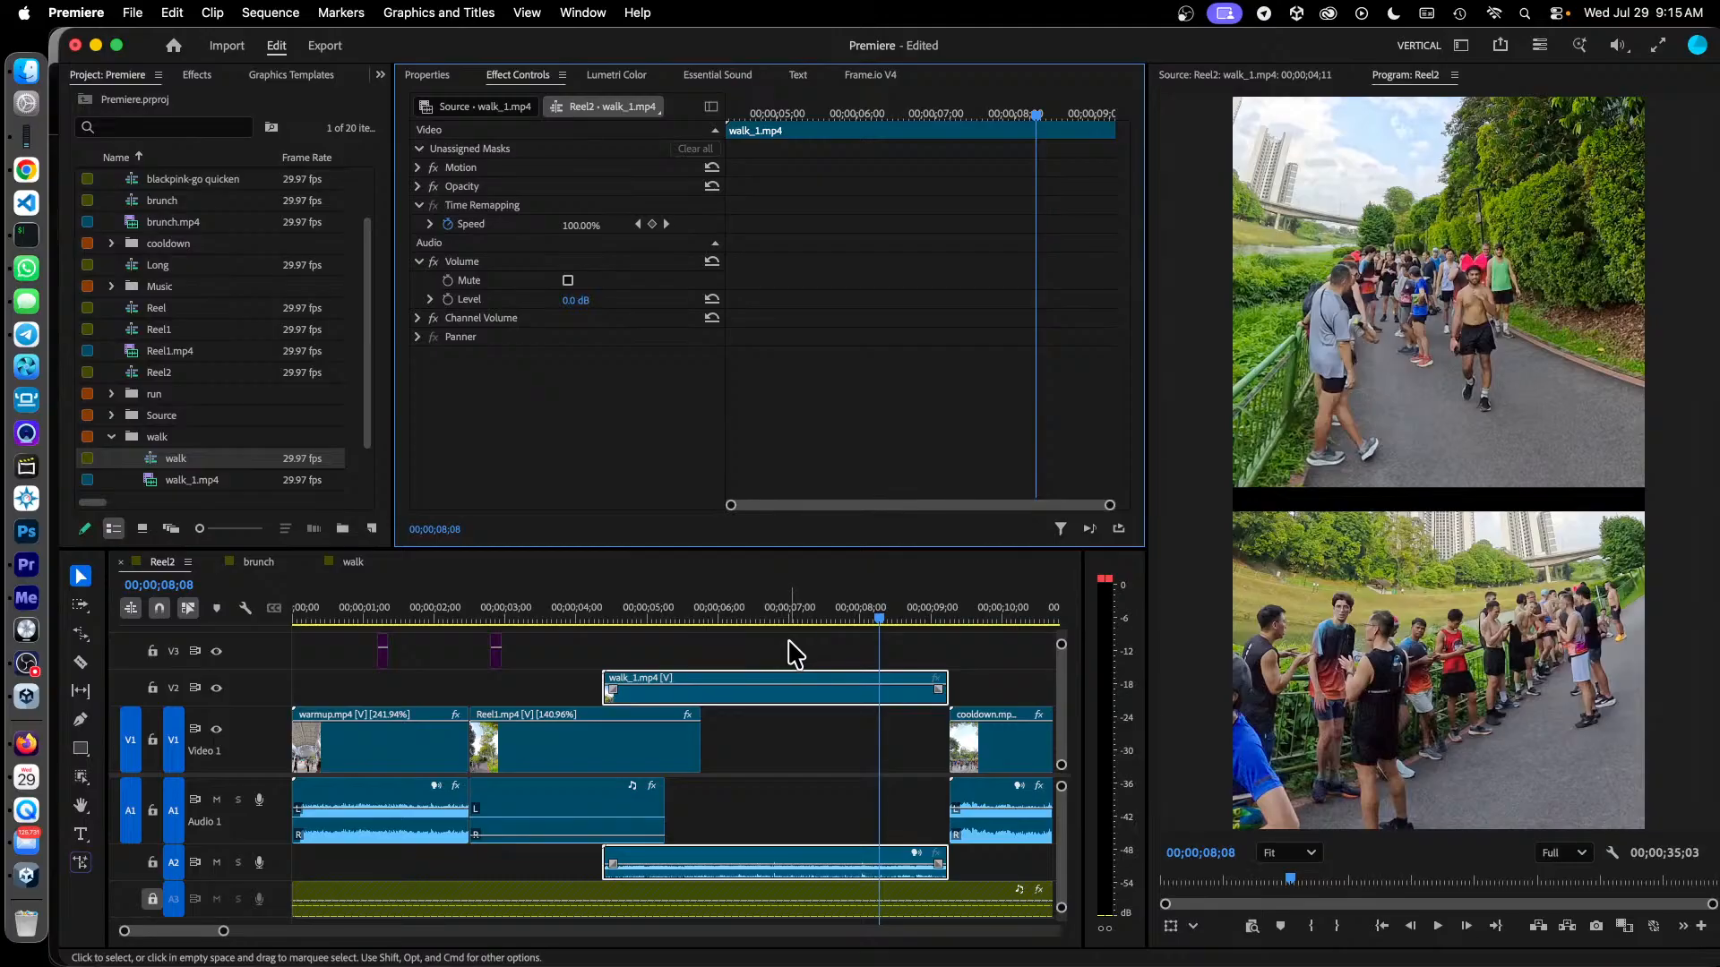
Open the brunch sequence and select the V2 clip starting at 00;00;04;06 to examine its effect settings
click(260, 566)
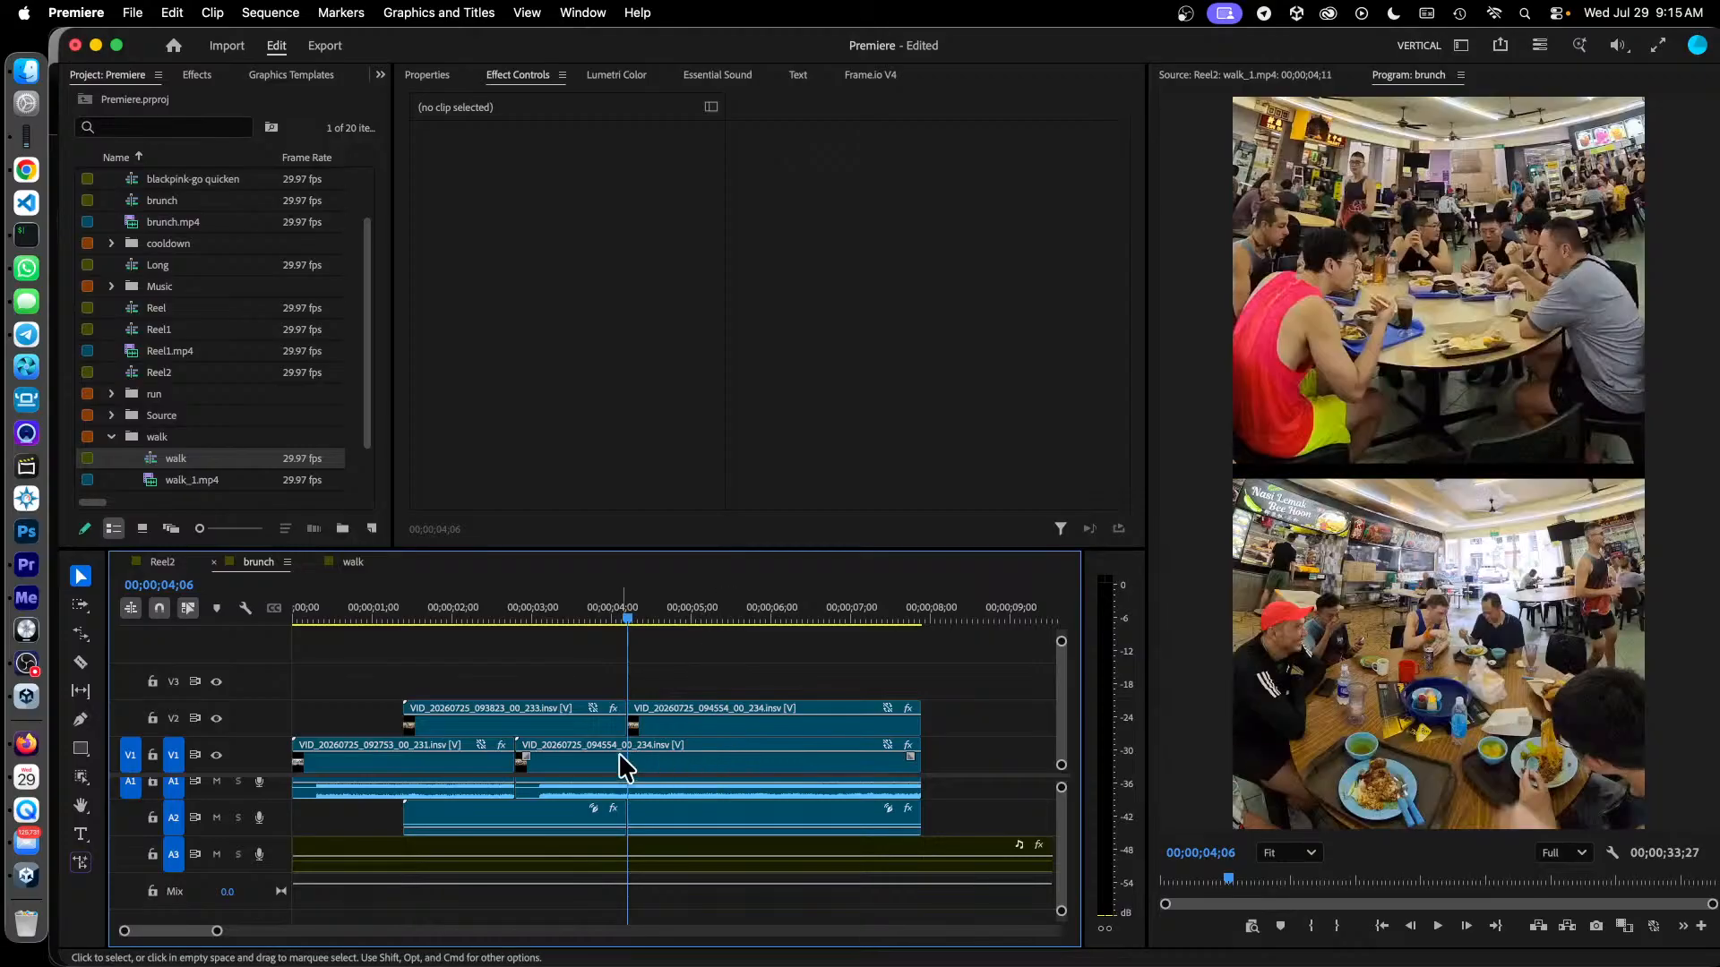
click(672, 728)
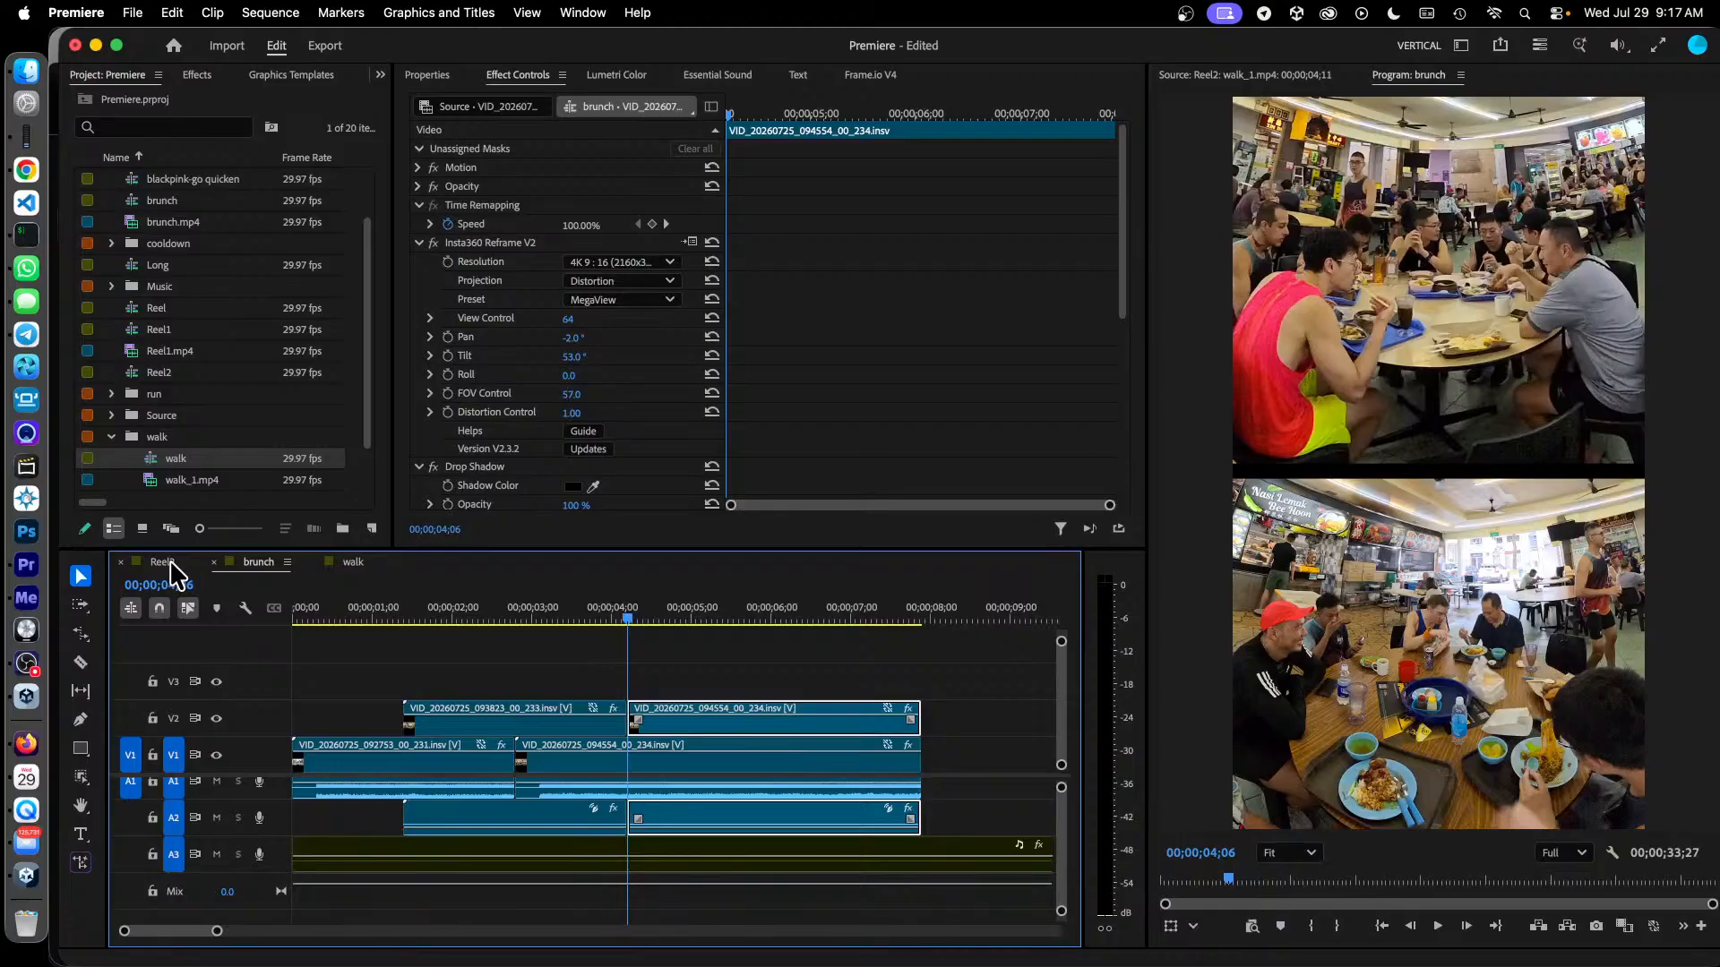
Return to the Reel2 sequence and scrub the split-screen part of walk_1.mp4, leaving the playhead at 00;00;07;27
click(166, 563)
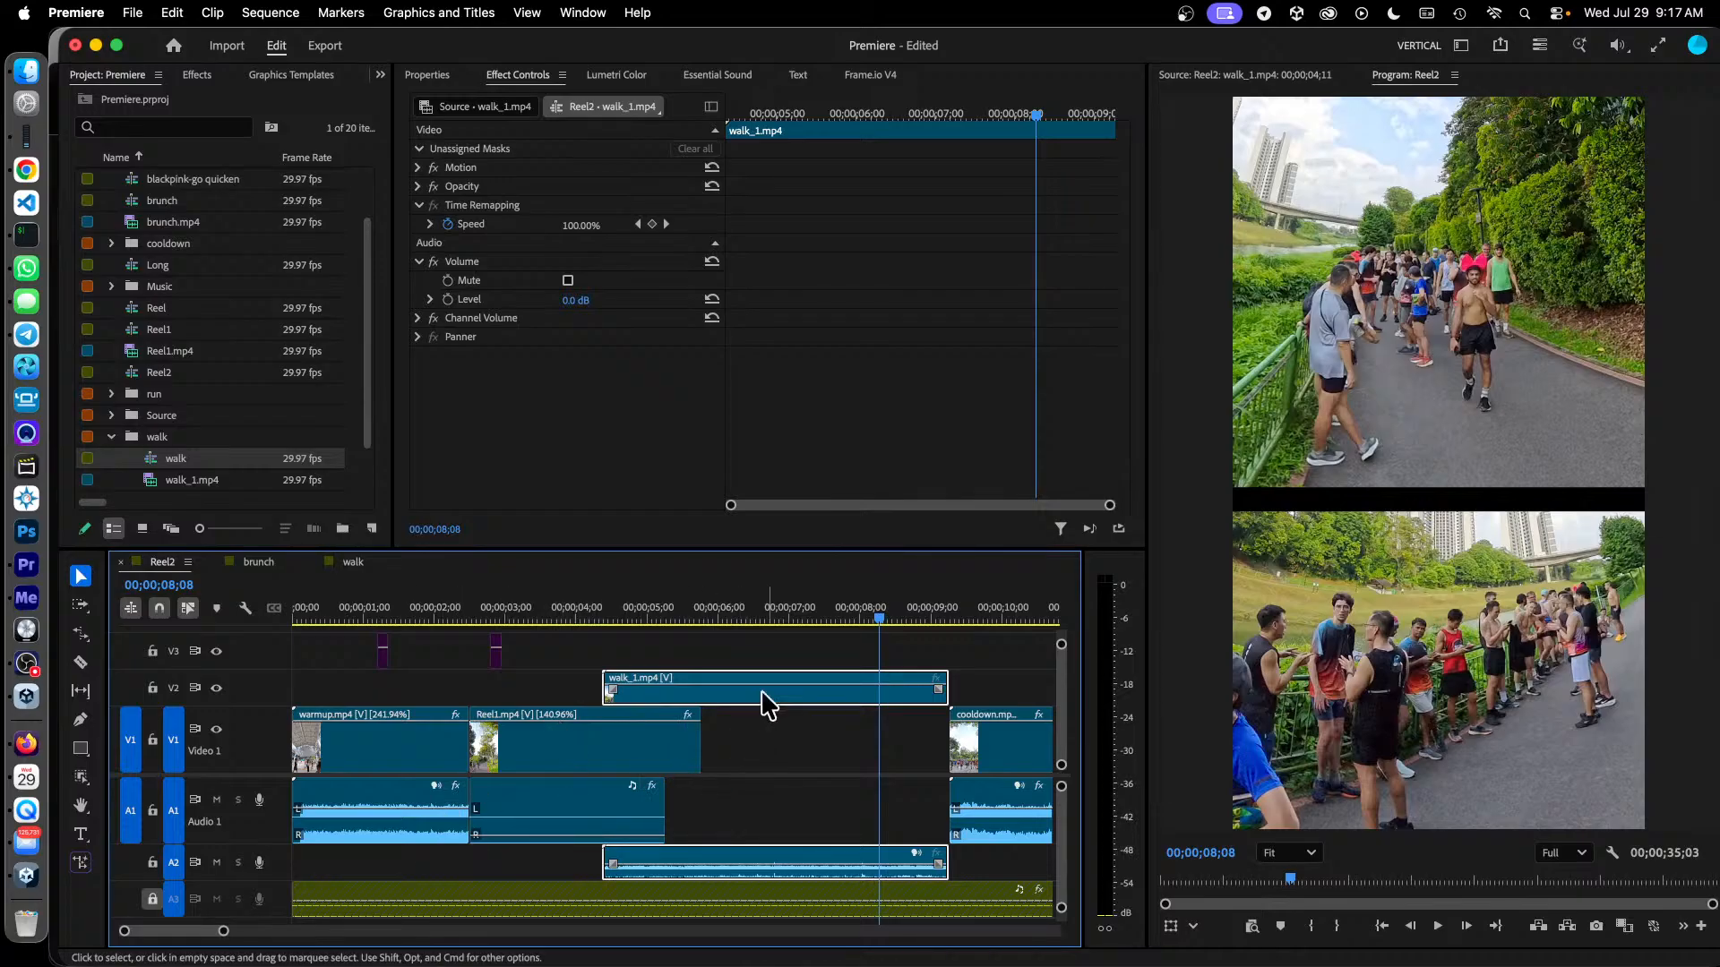
drag(816, 621, 853, 621)
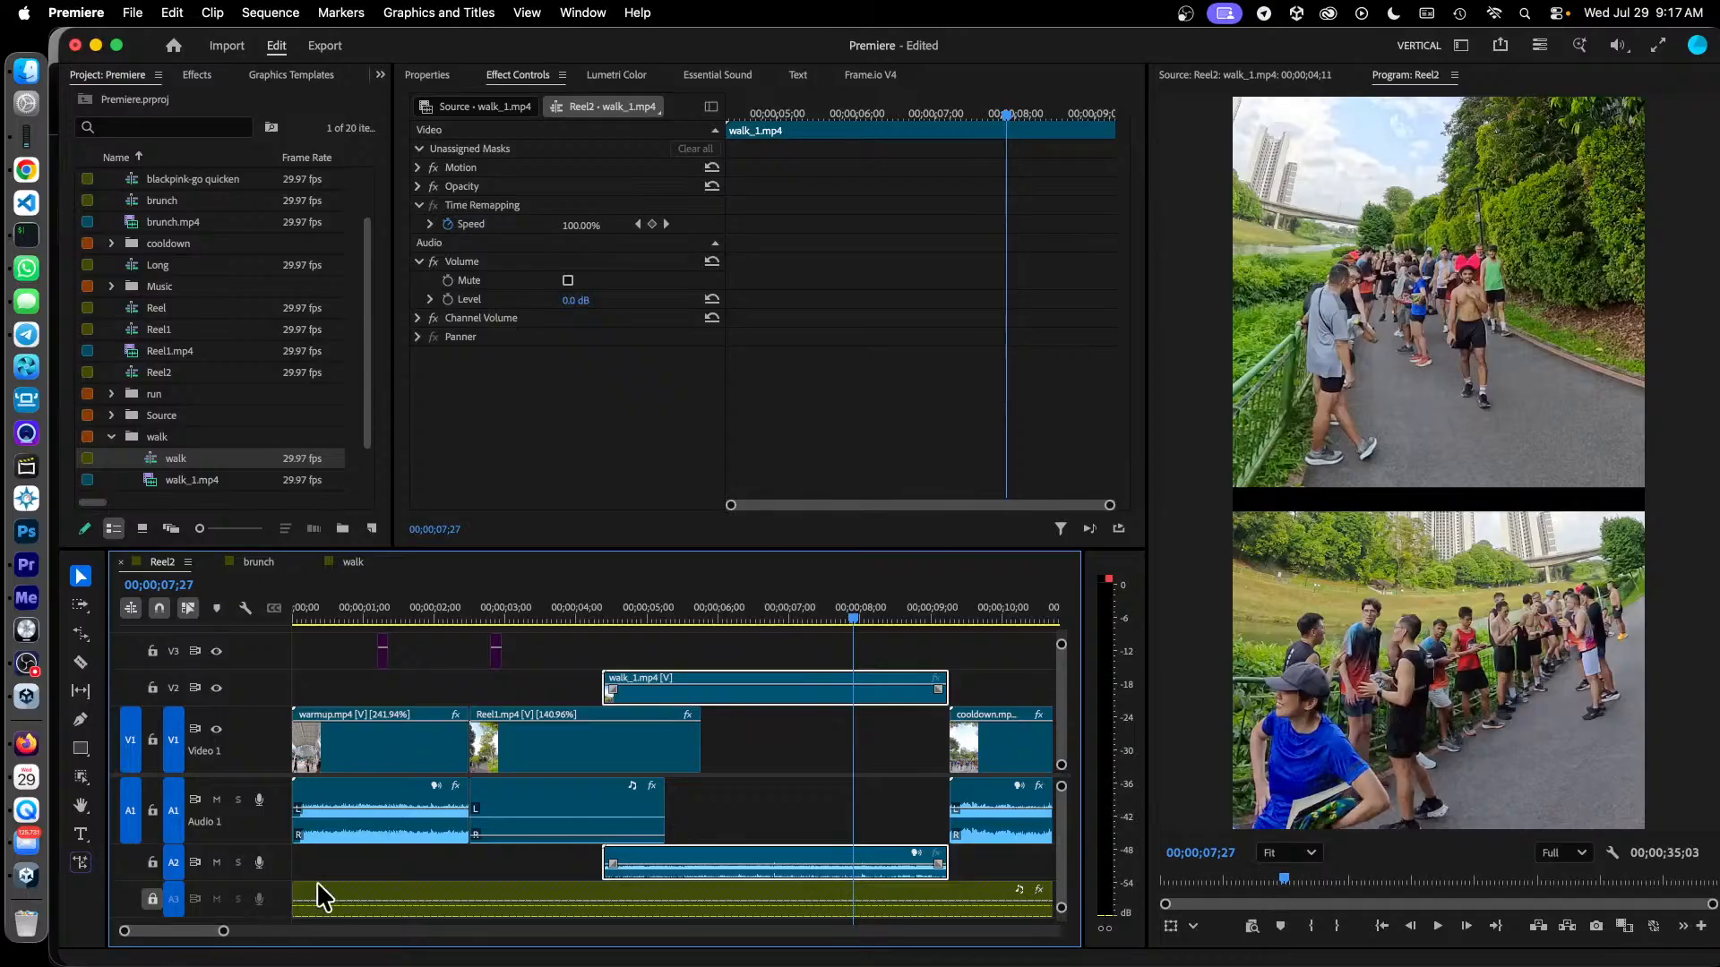
scroll(170, 939, right, 5)
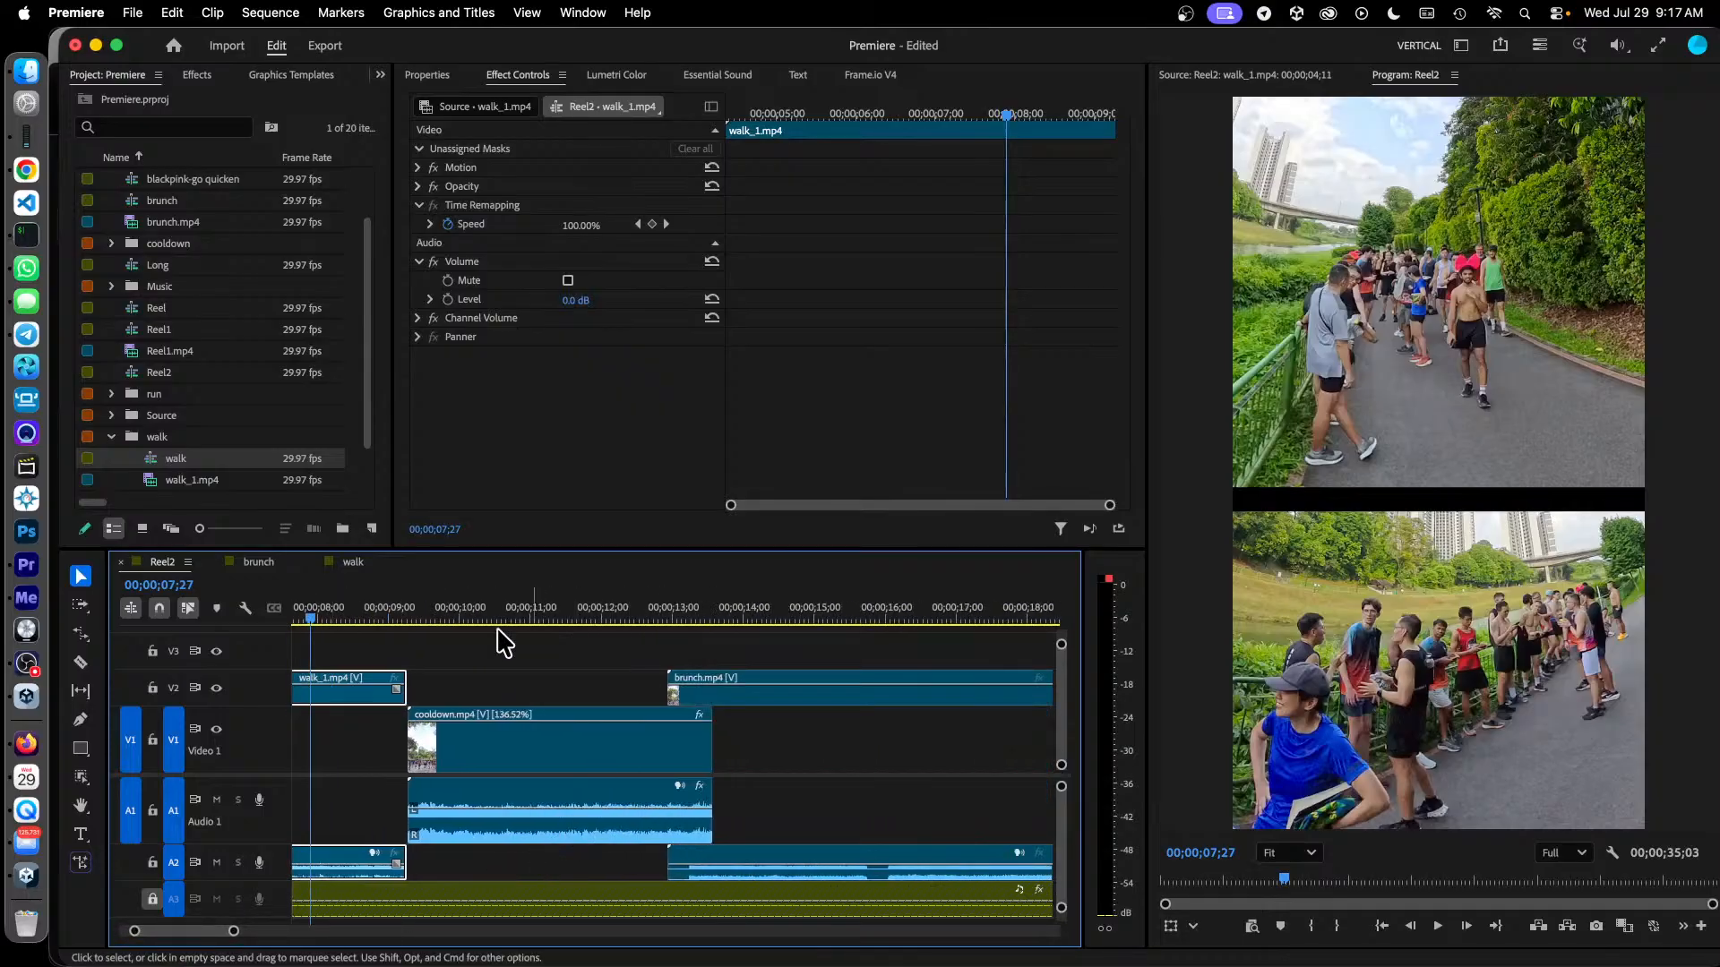
Scrub and play through the split-screen cooldown.mp4 and brunch.mp4 clips in Reel2, leaving the playhead at 00;00;15;21
click(471, 614)
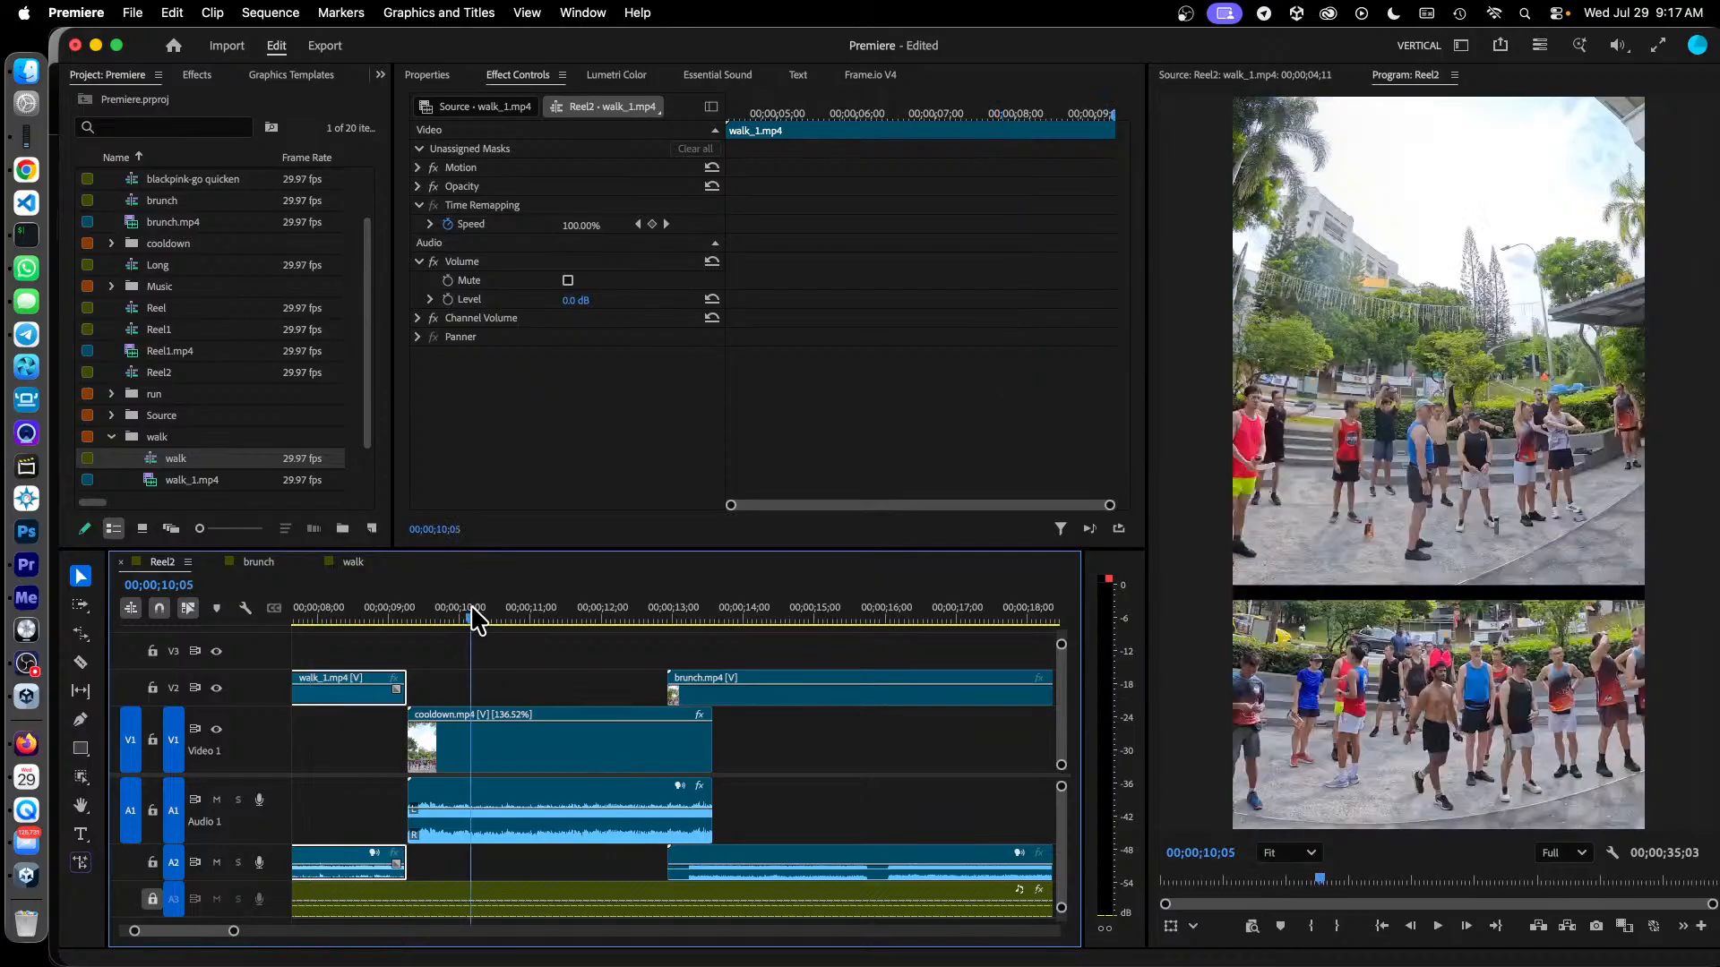
drag(472, 615, 571, 626)
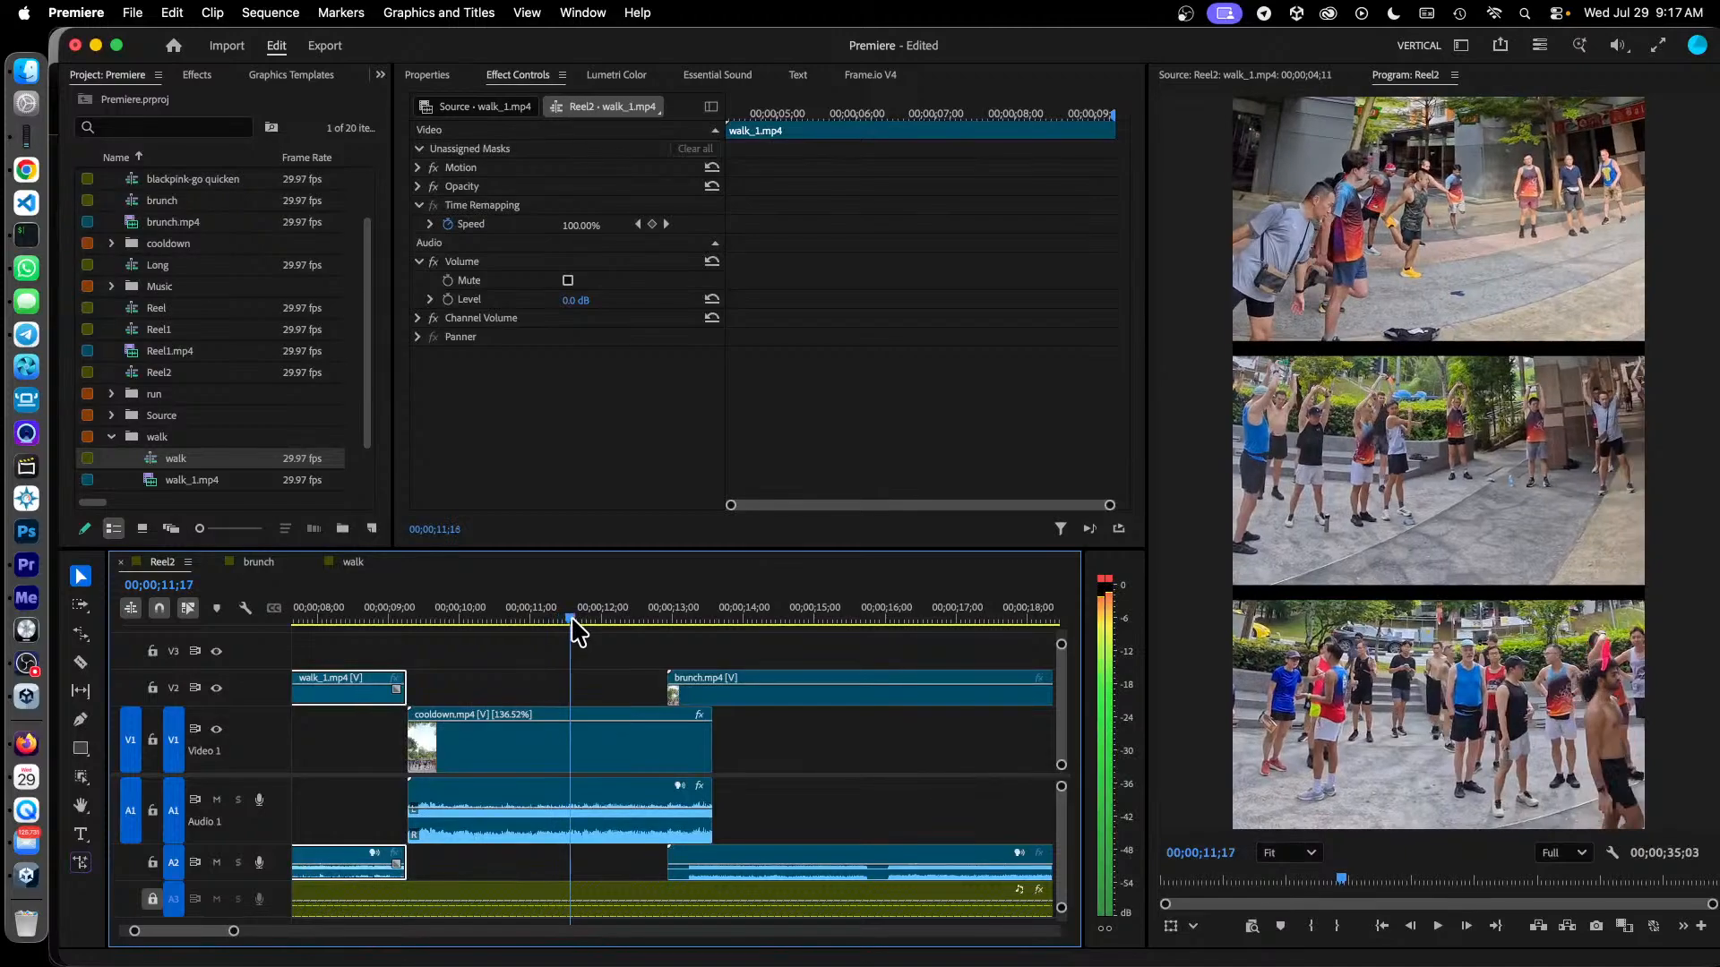
scroll(179, 931, right, 5)
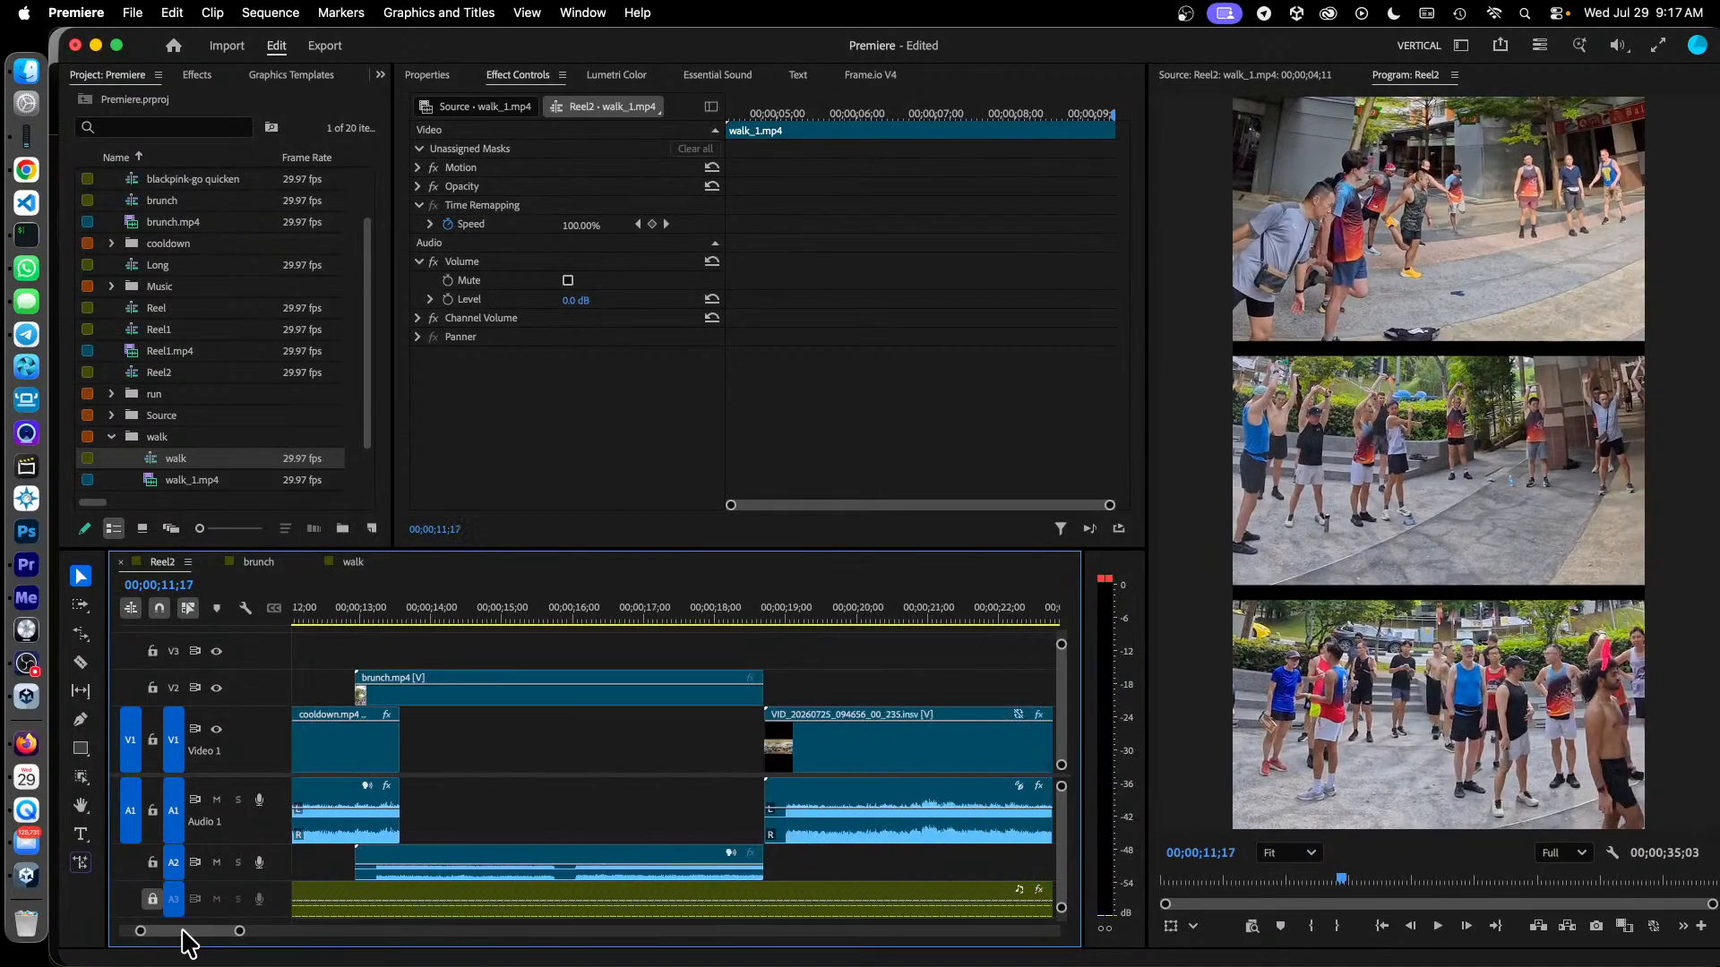
click(644, 619)
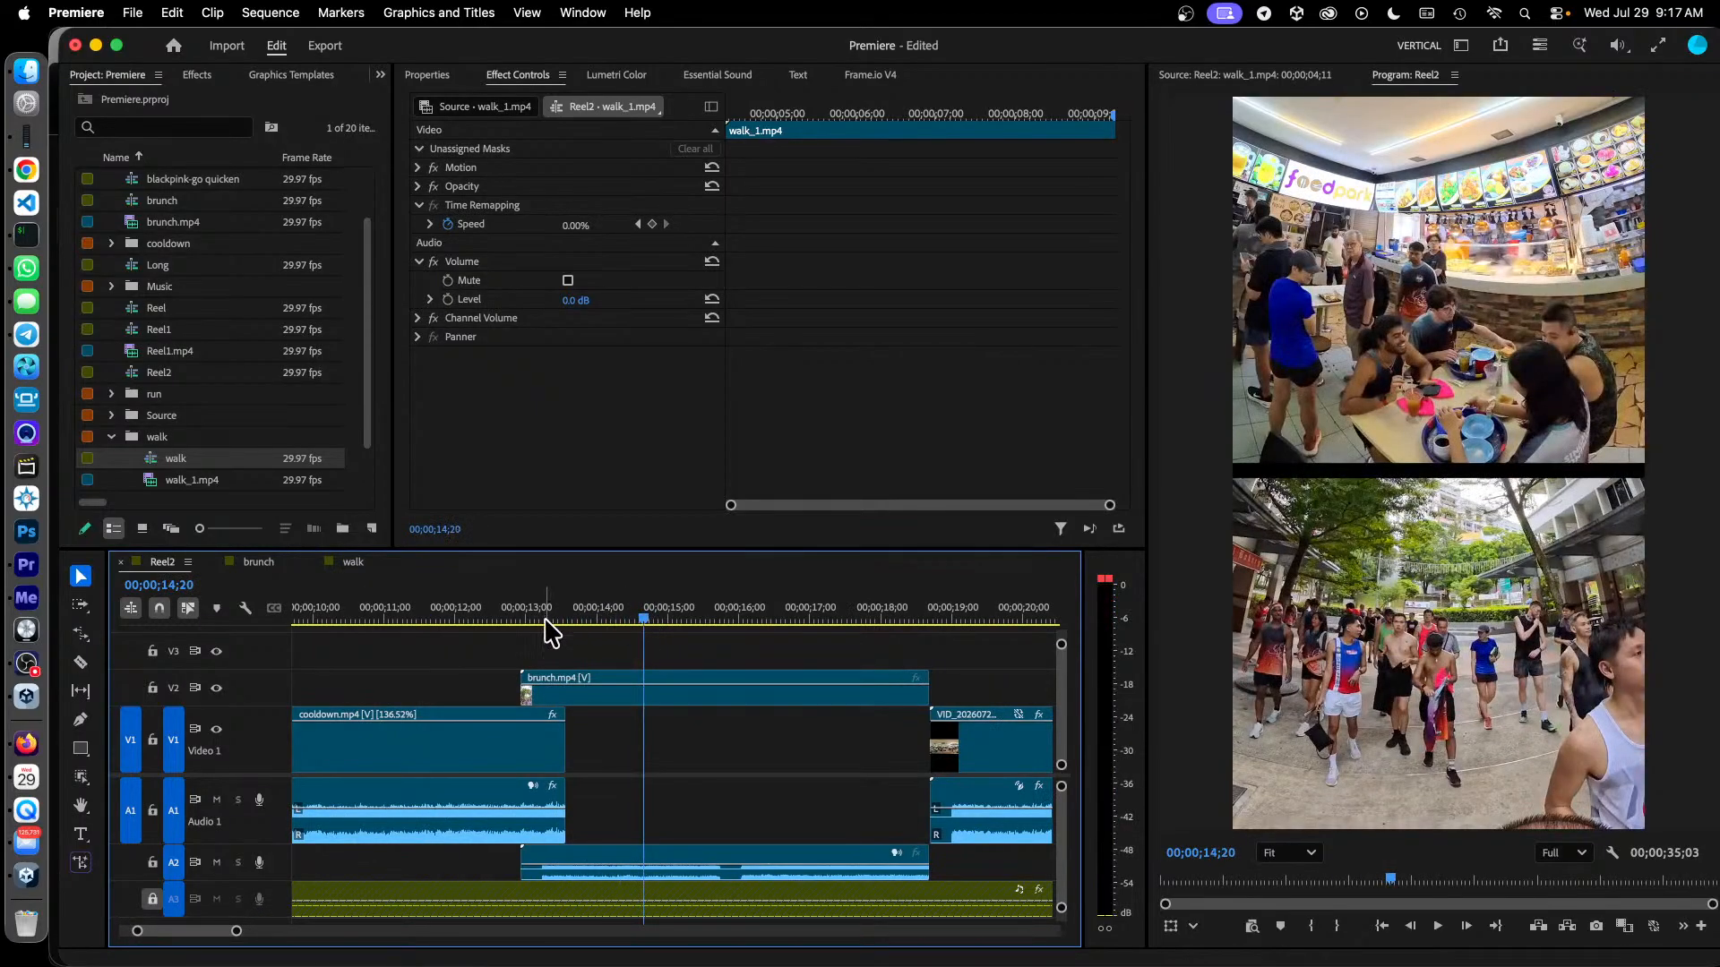
key(space)
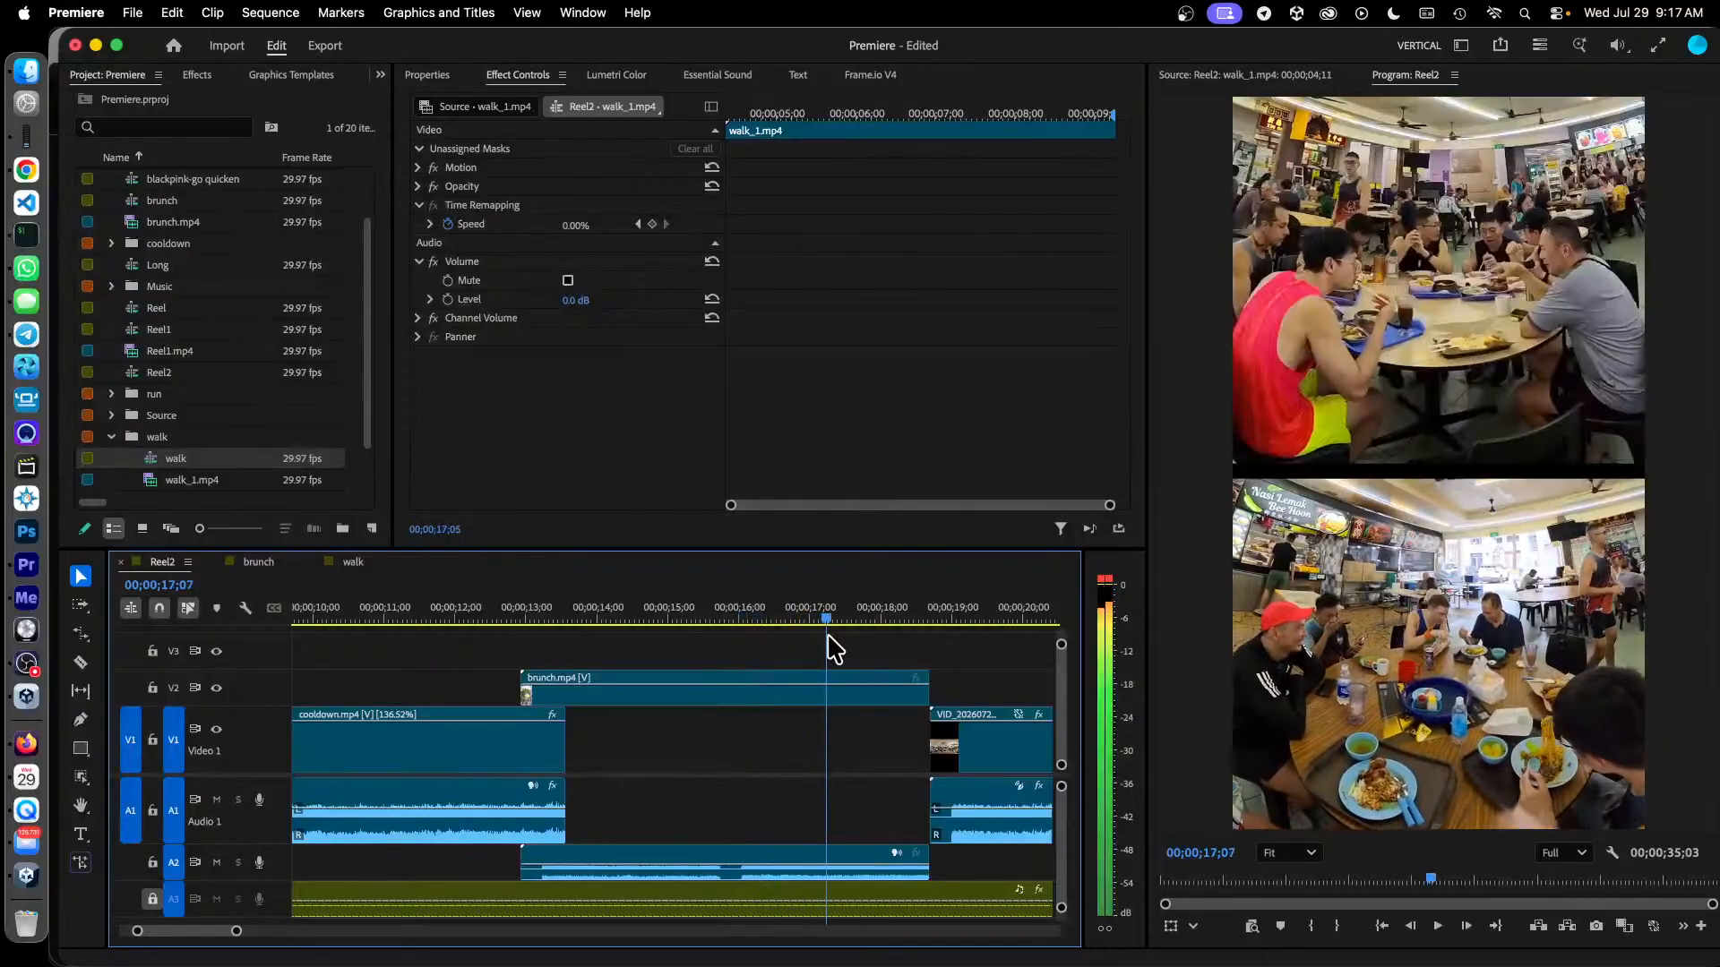
drag(846, 637, 719, 680)
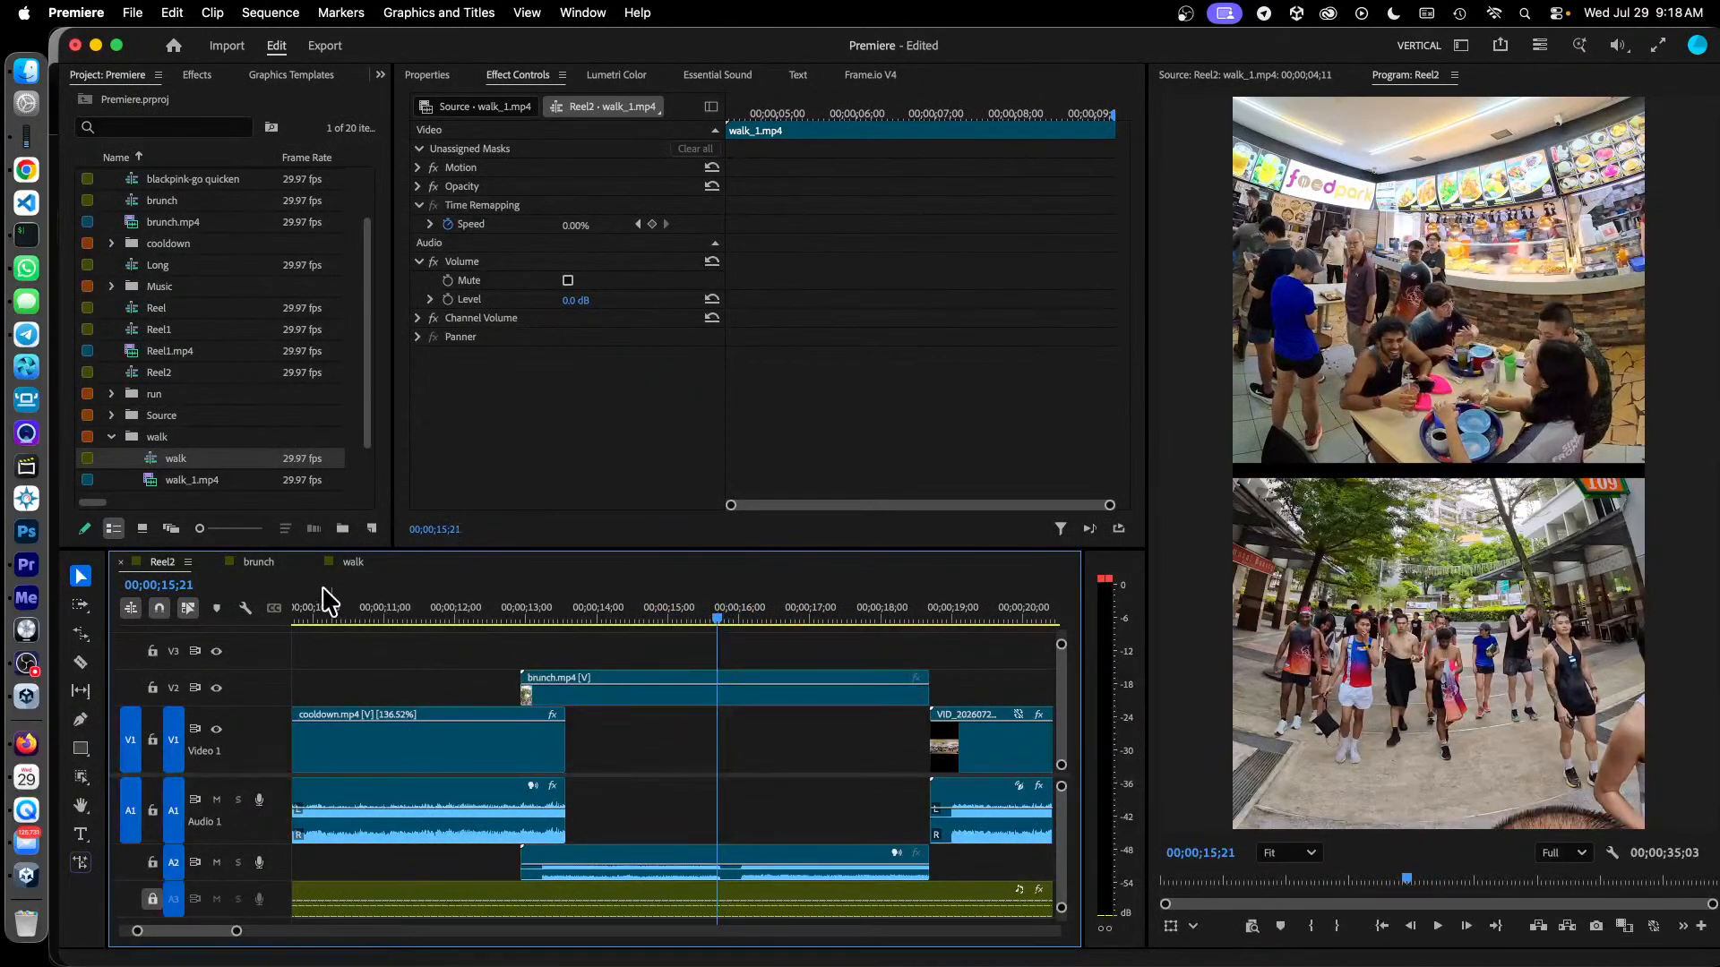
Open the brunch sequence and scrub the start of the first V2 clip, leaving the playhead at 00;00;01;12
click(259, 562)
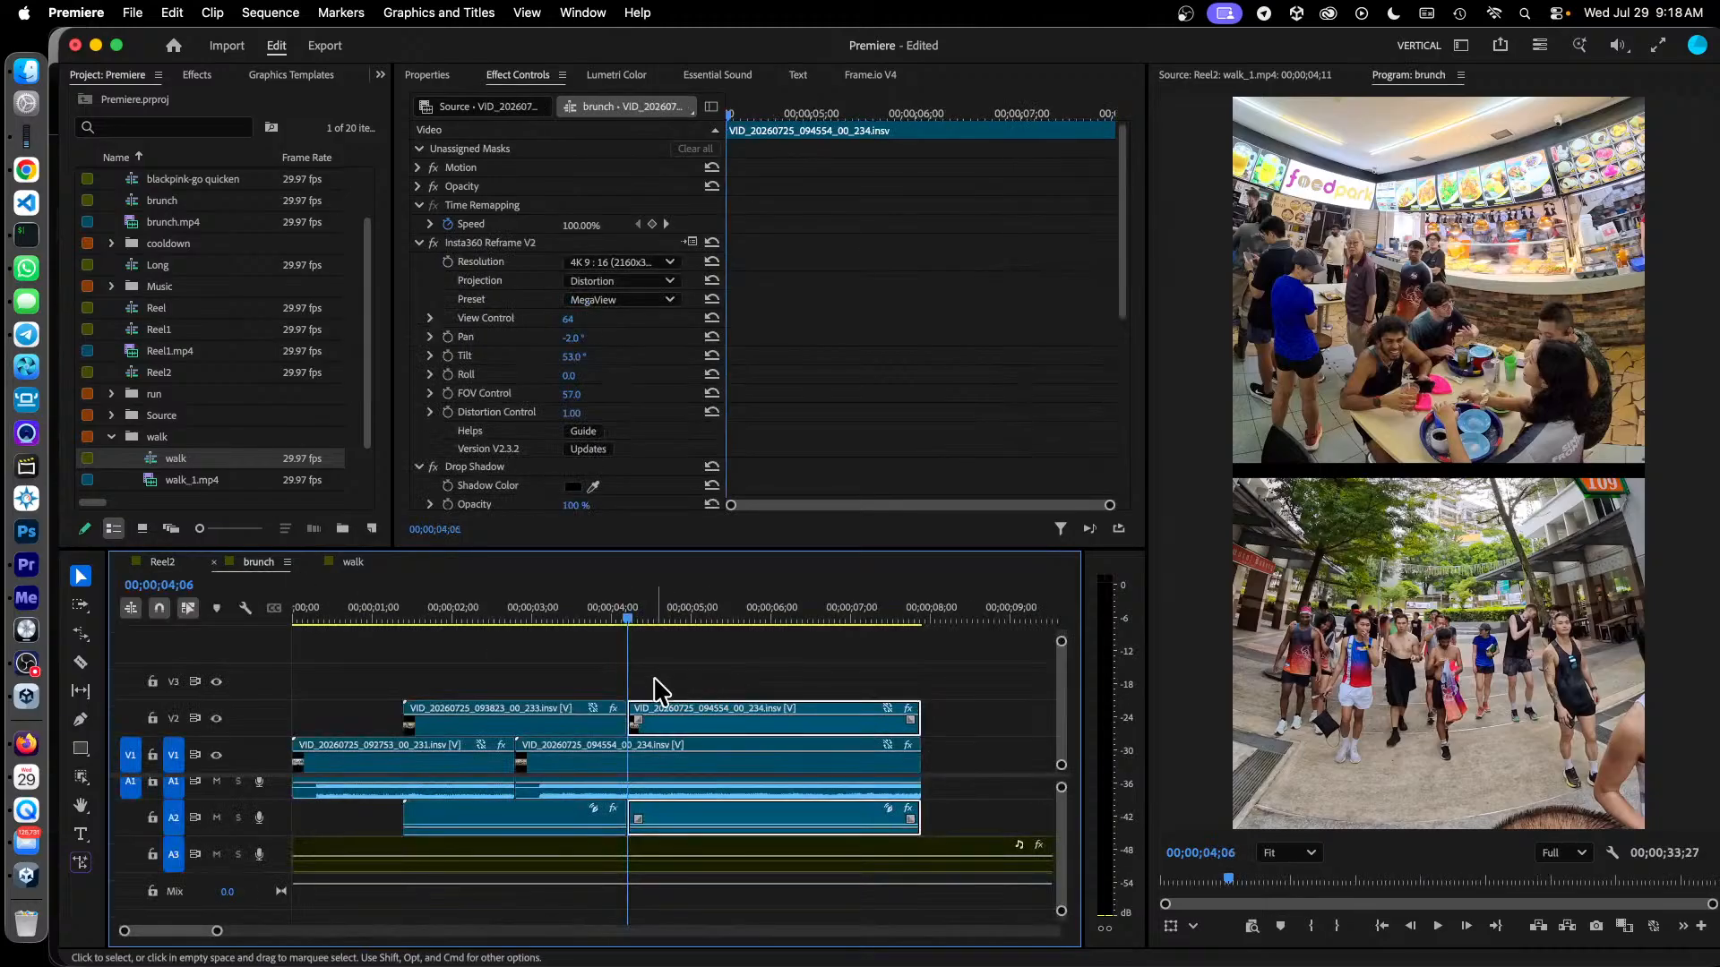
drag(329, 620, 448, 616)
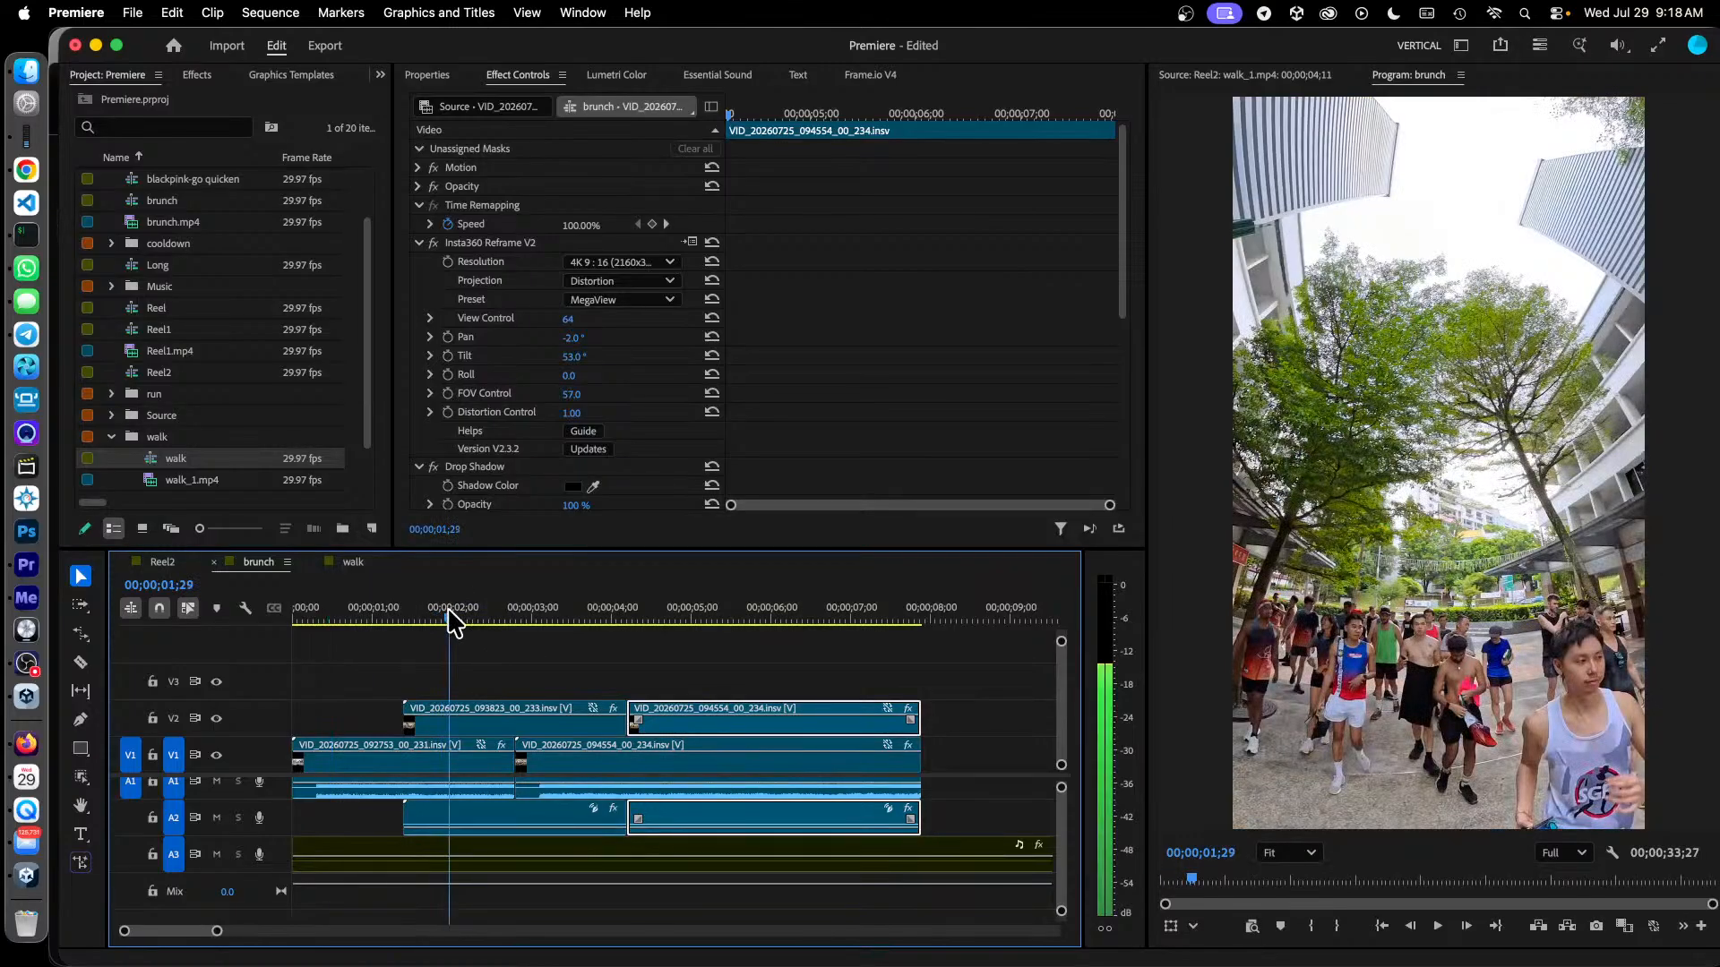
drag(448, 611, 459, 611)
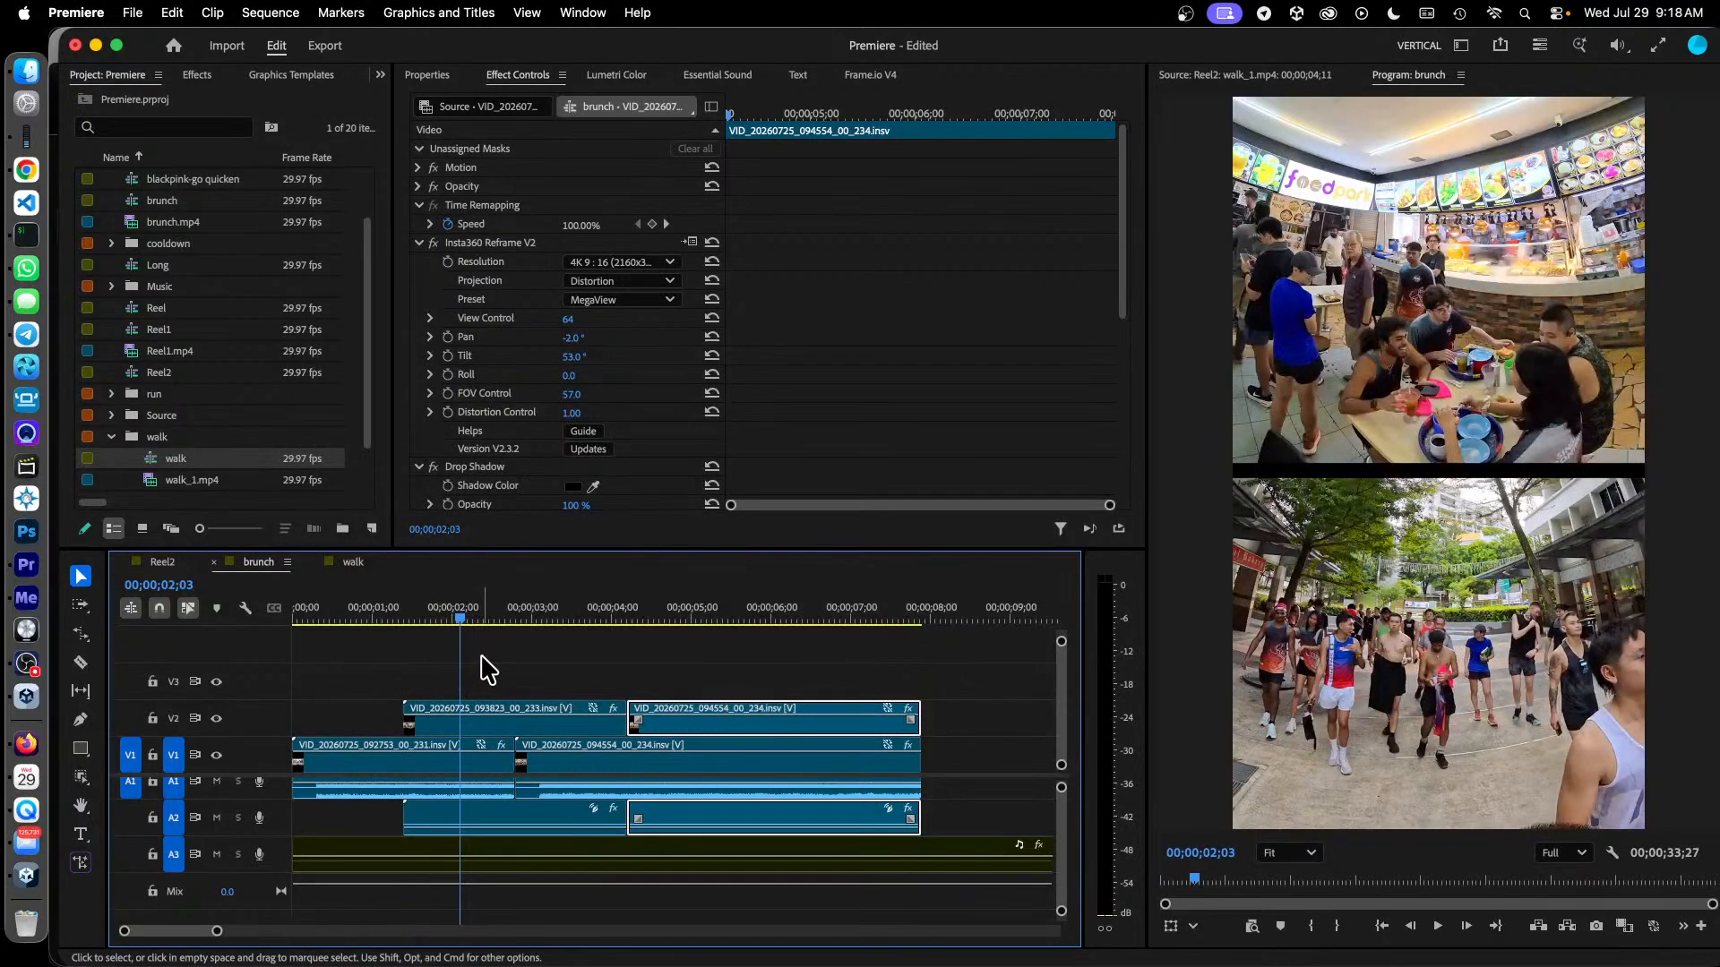
click(406, 620)
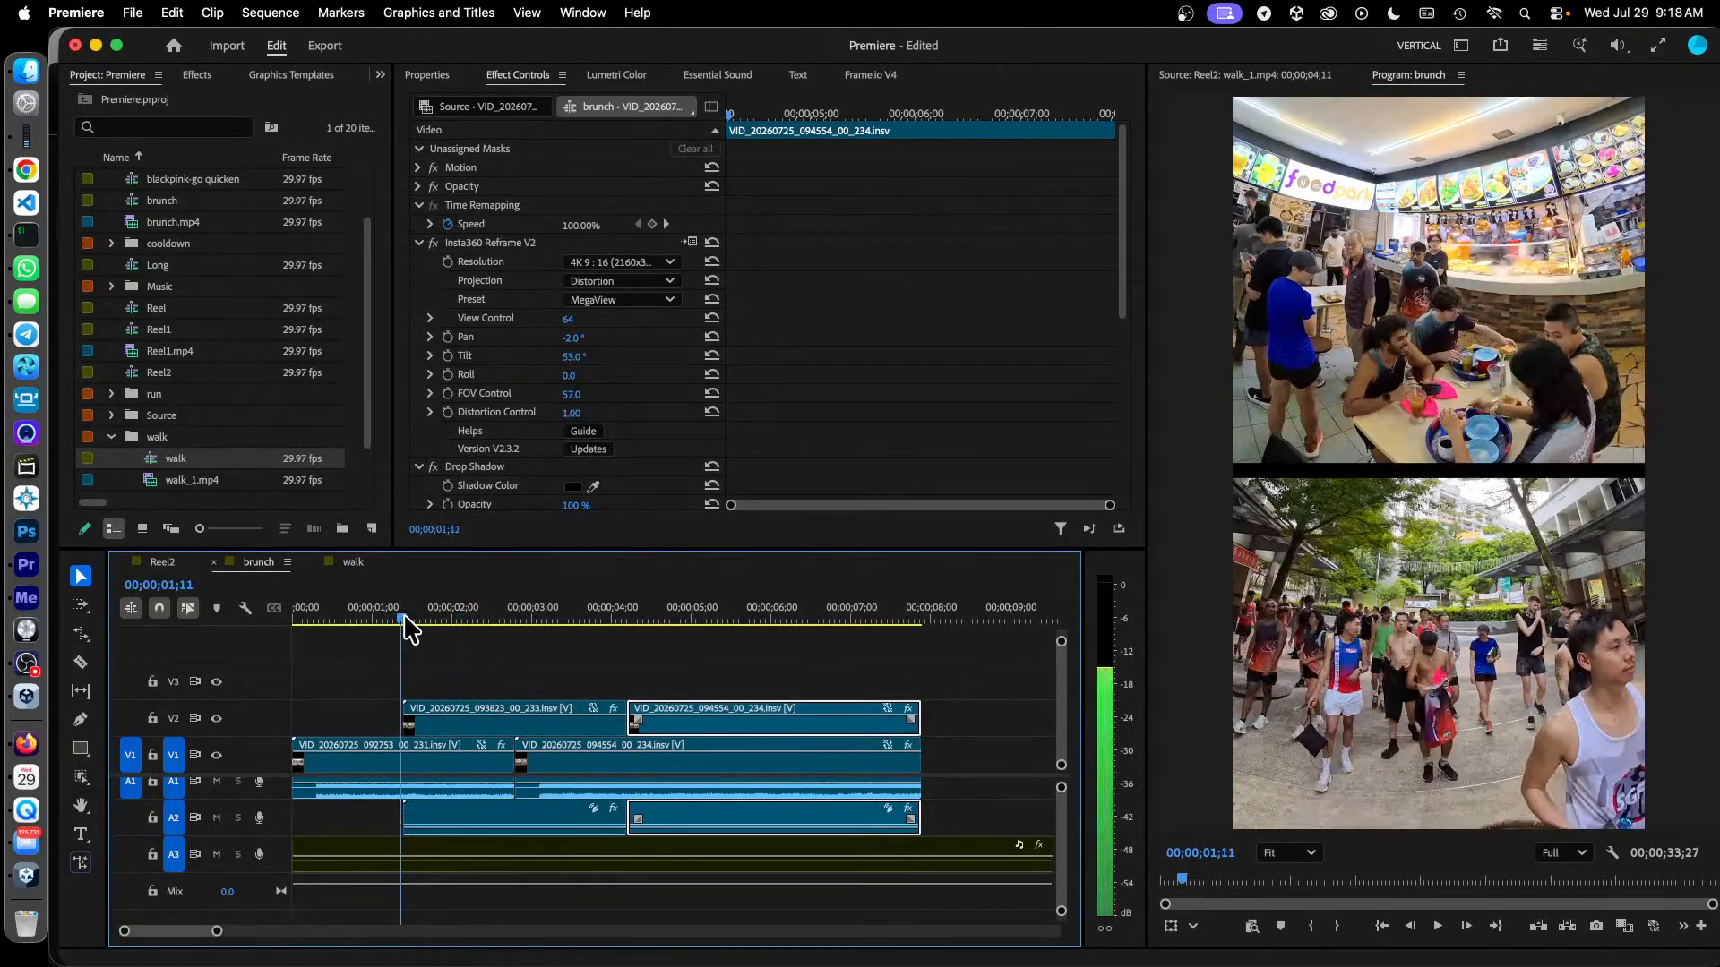
click(403, 621)
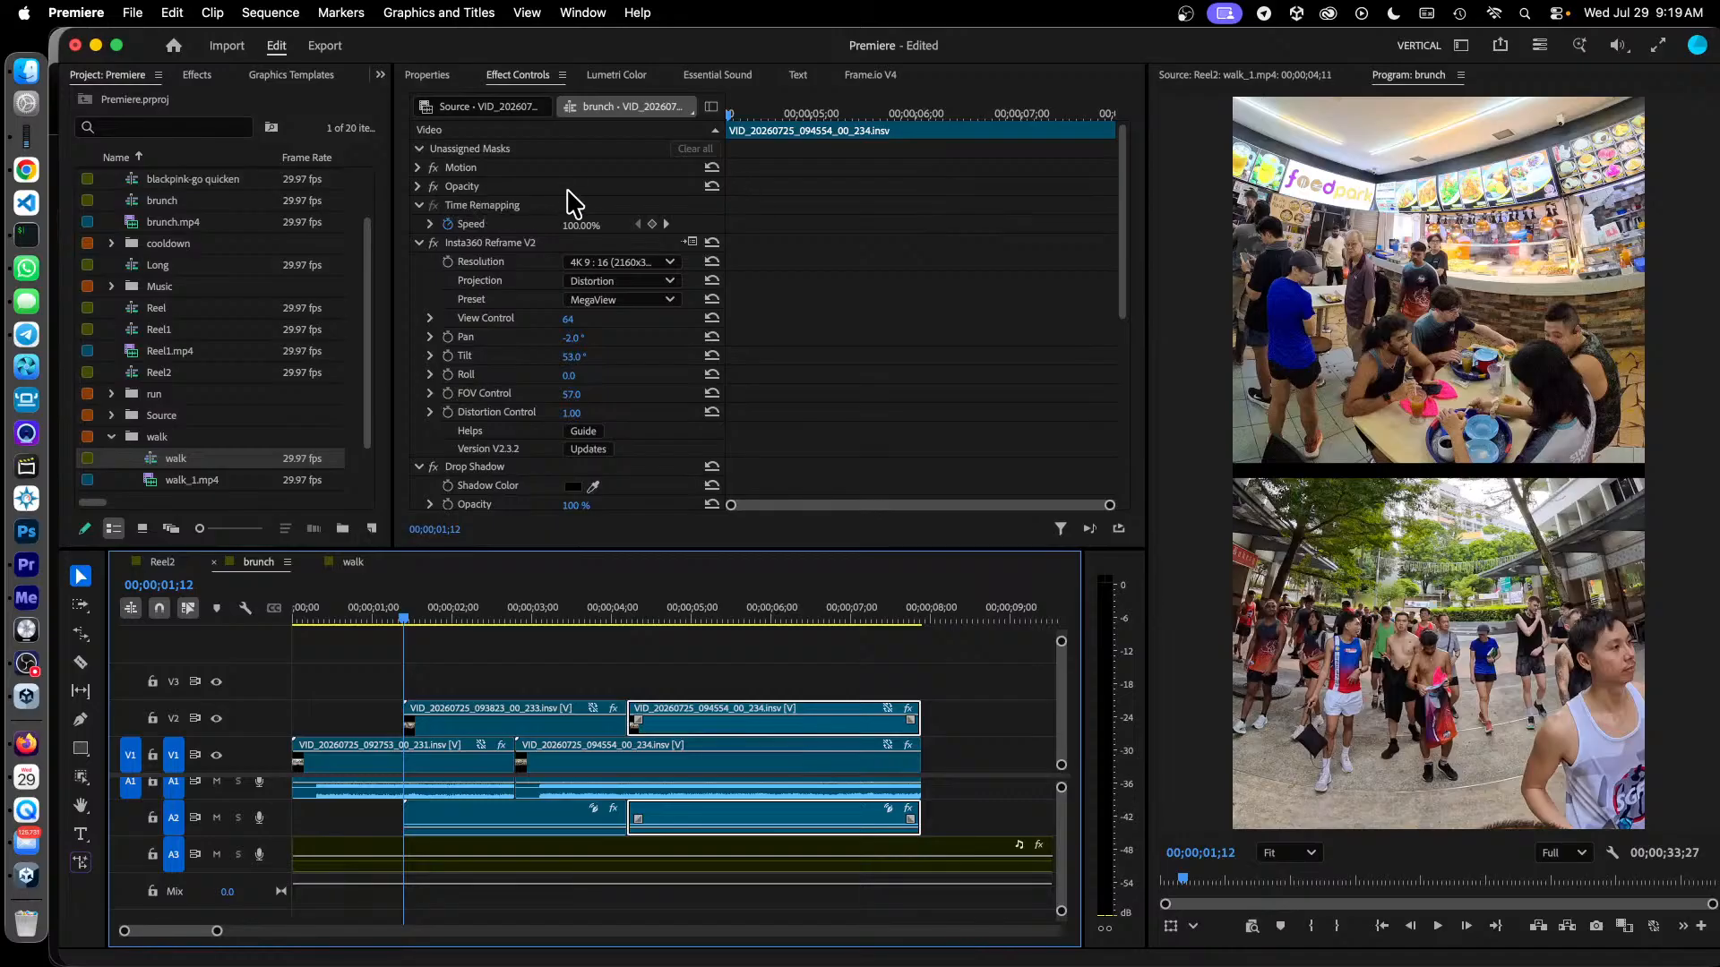
Collapse the Insta360 Reframe V2 settings and compare the Drop Shadow settings of the two V2 clips in the brunch sequence
click(420, 242)
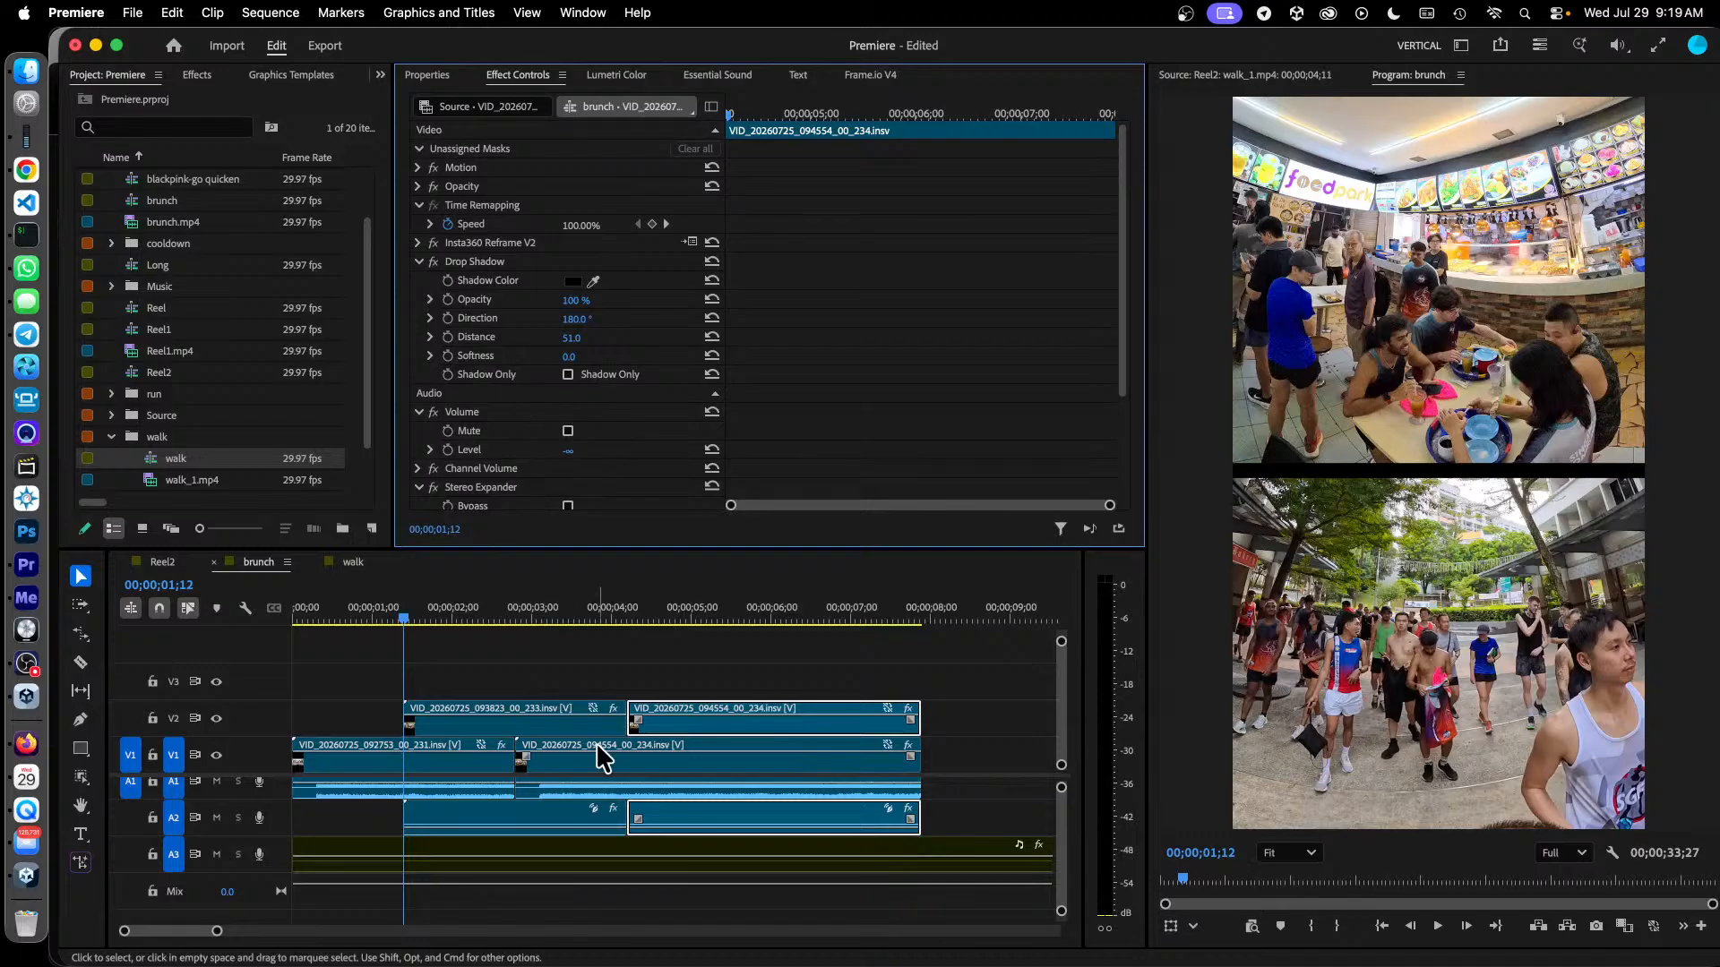
click(571, 724)
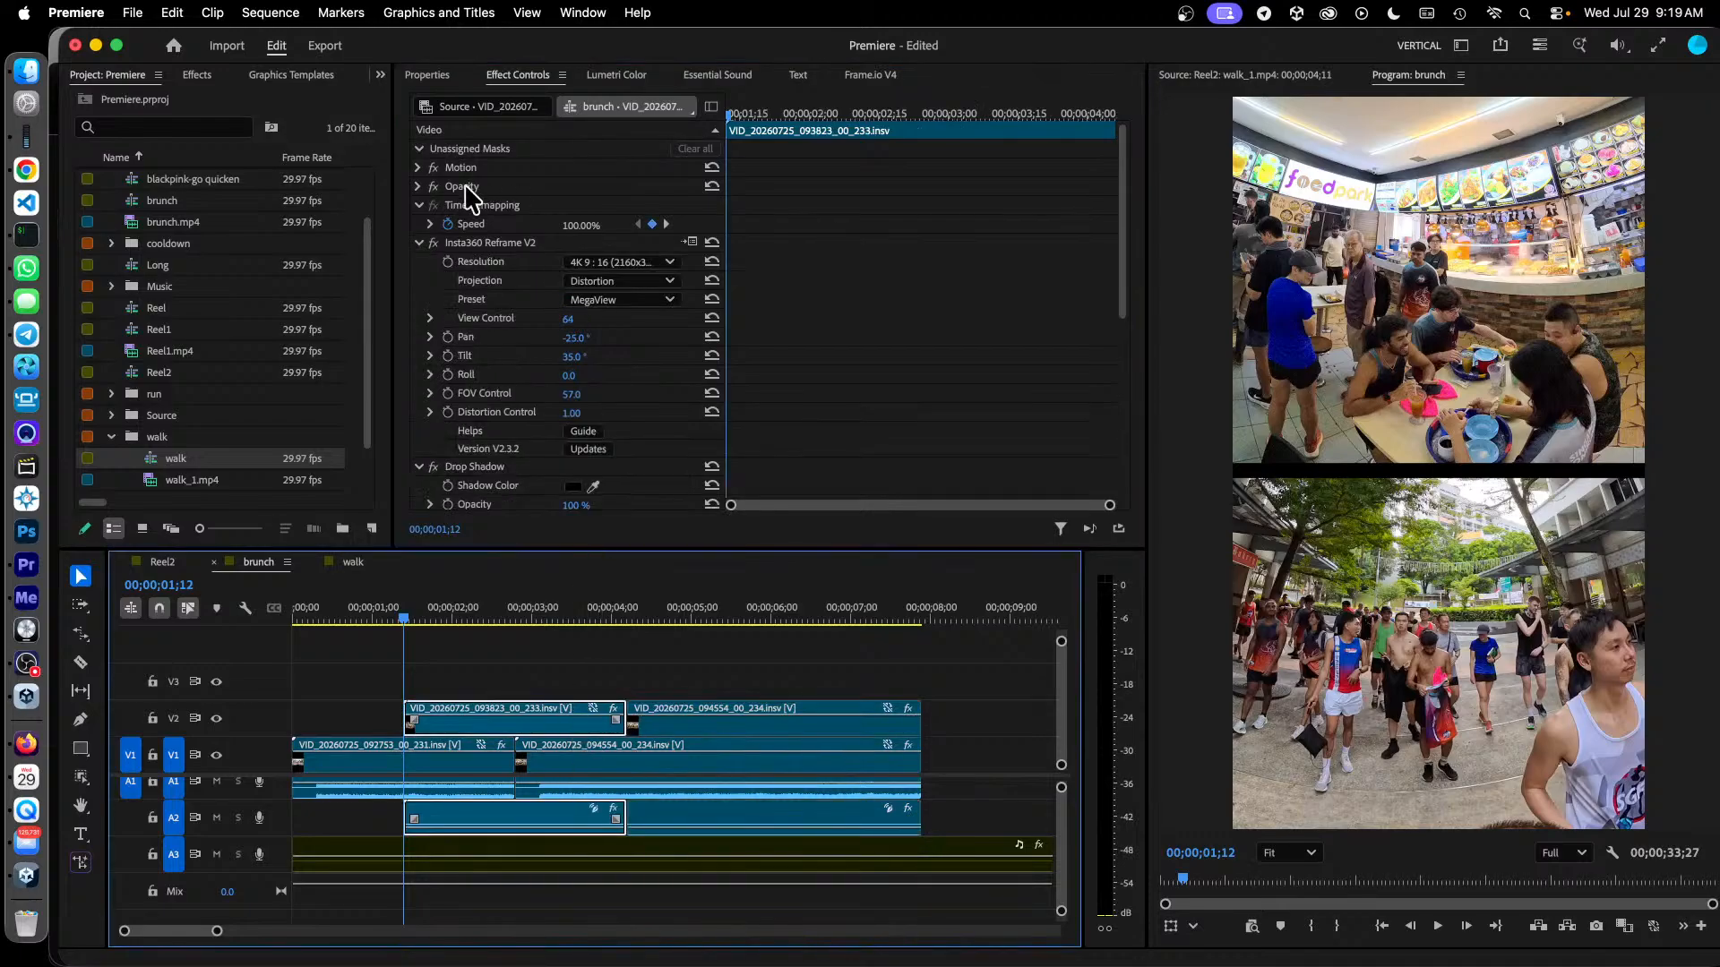
click(419, 244)
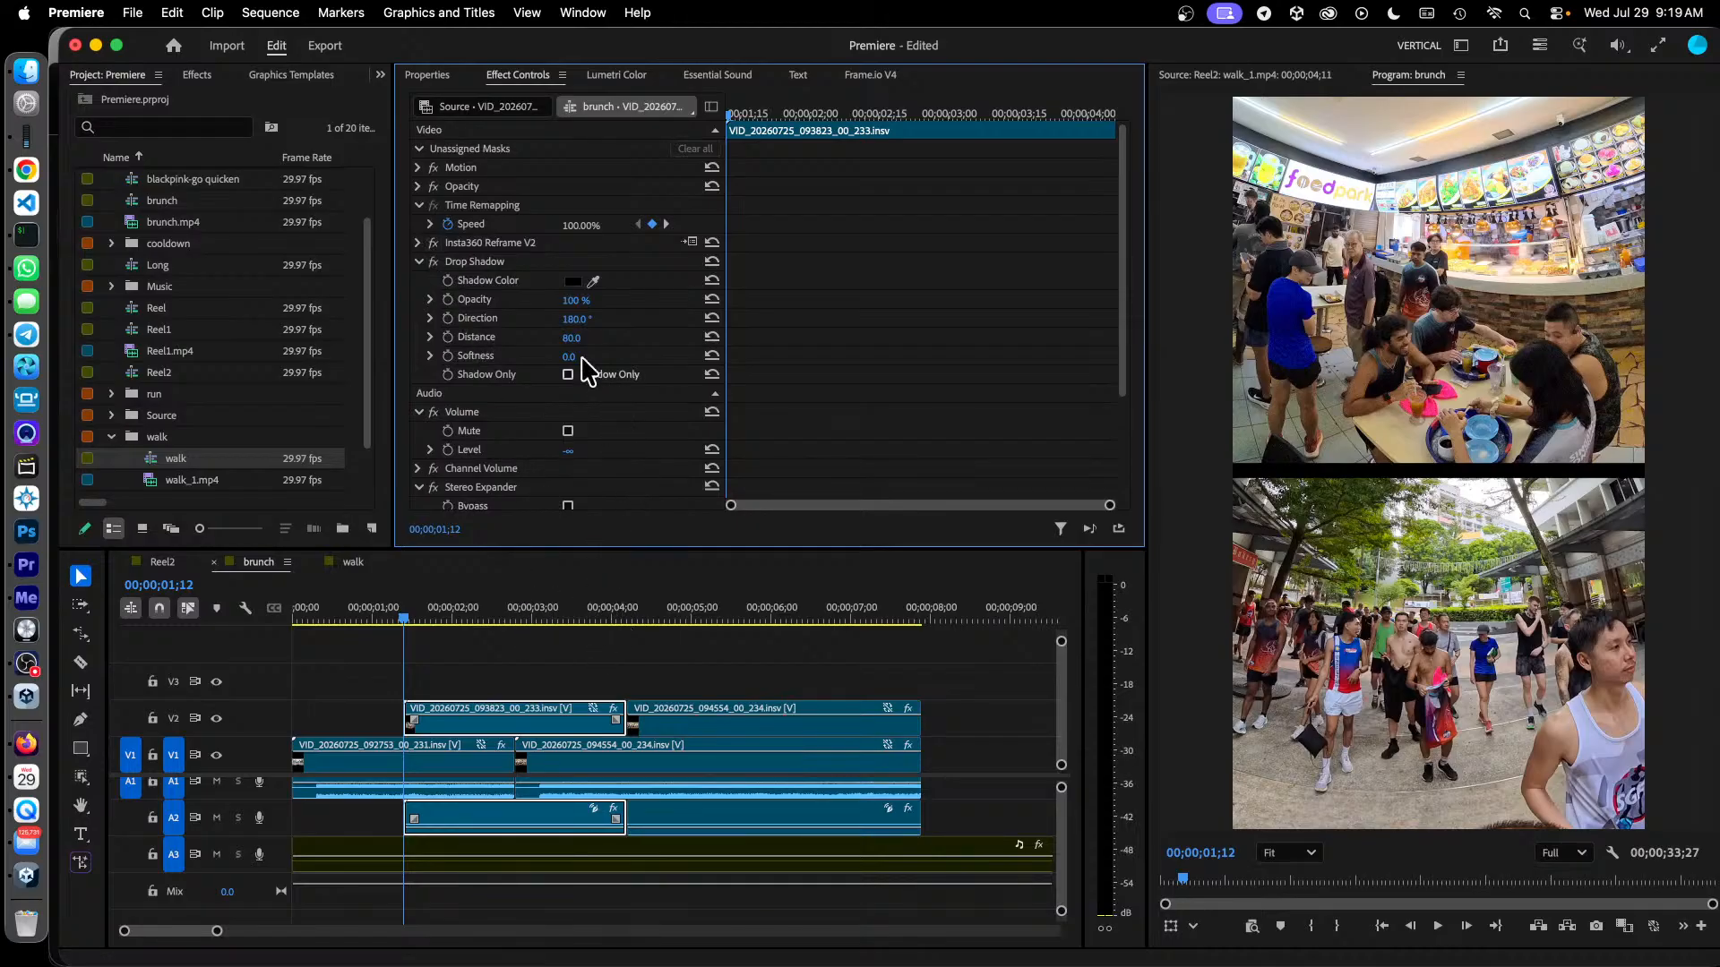
click(475, 618)
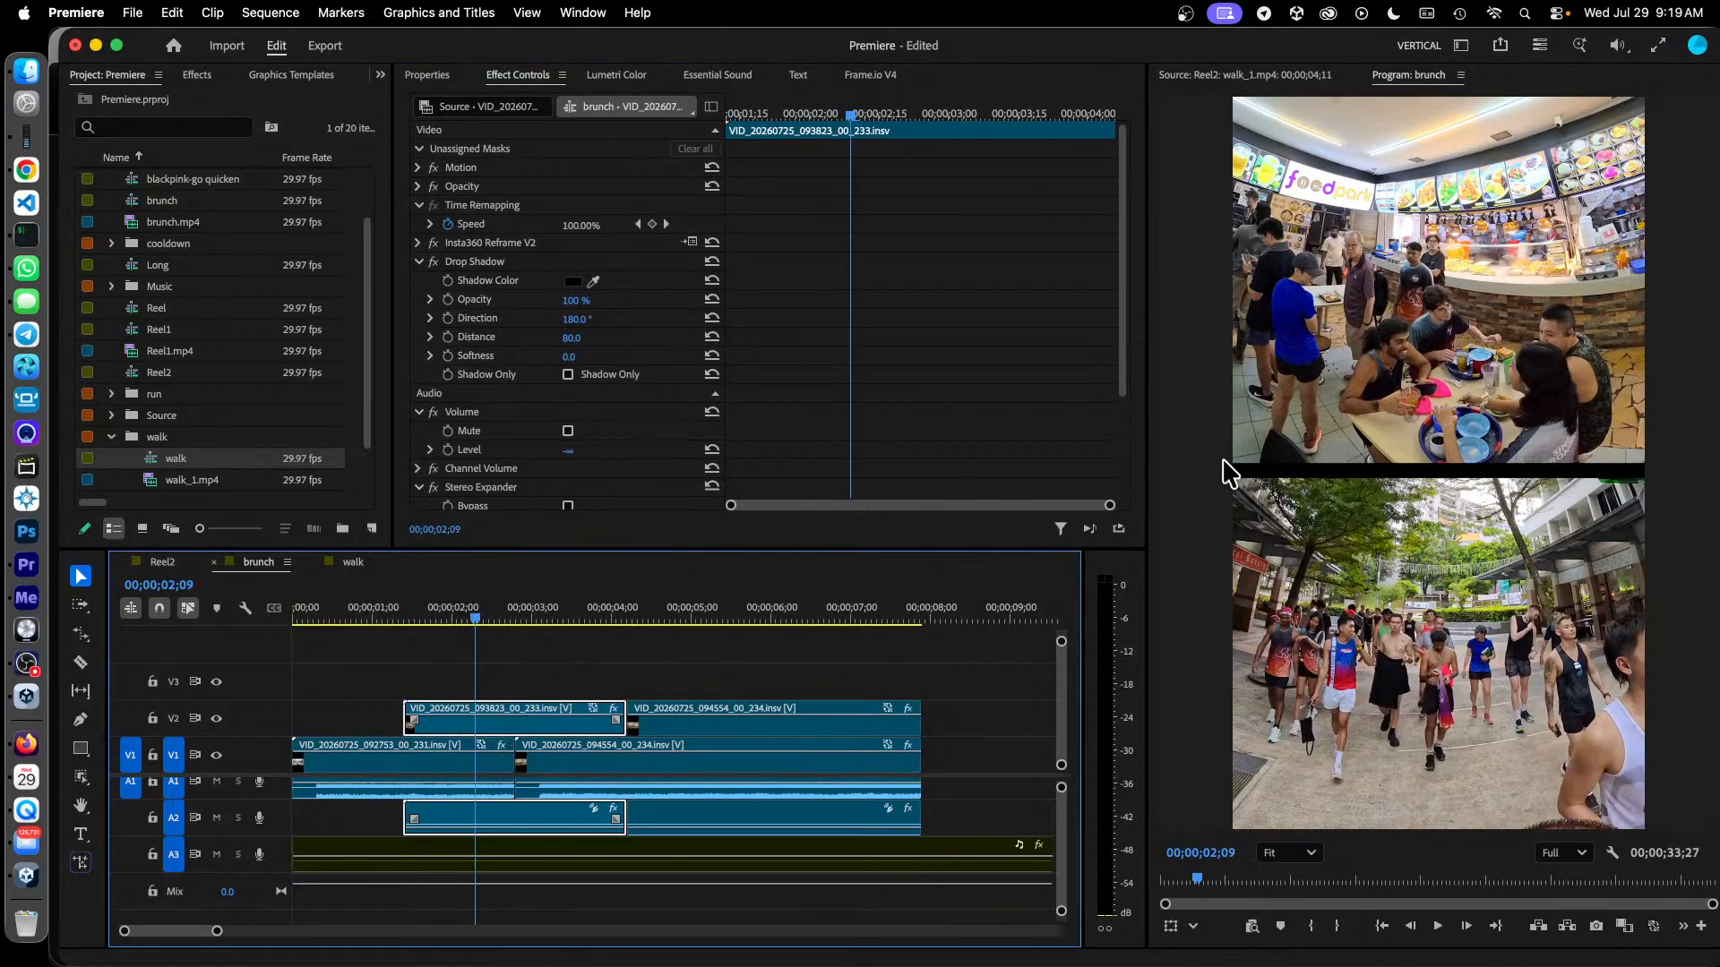
click(732, 617)
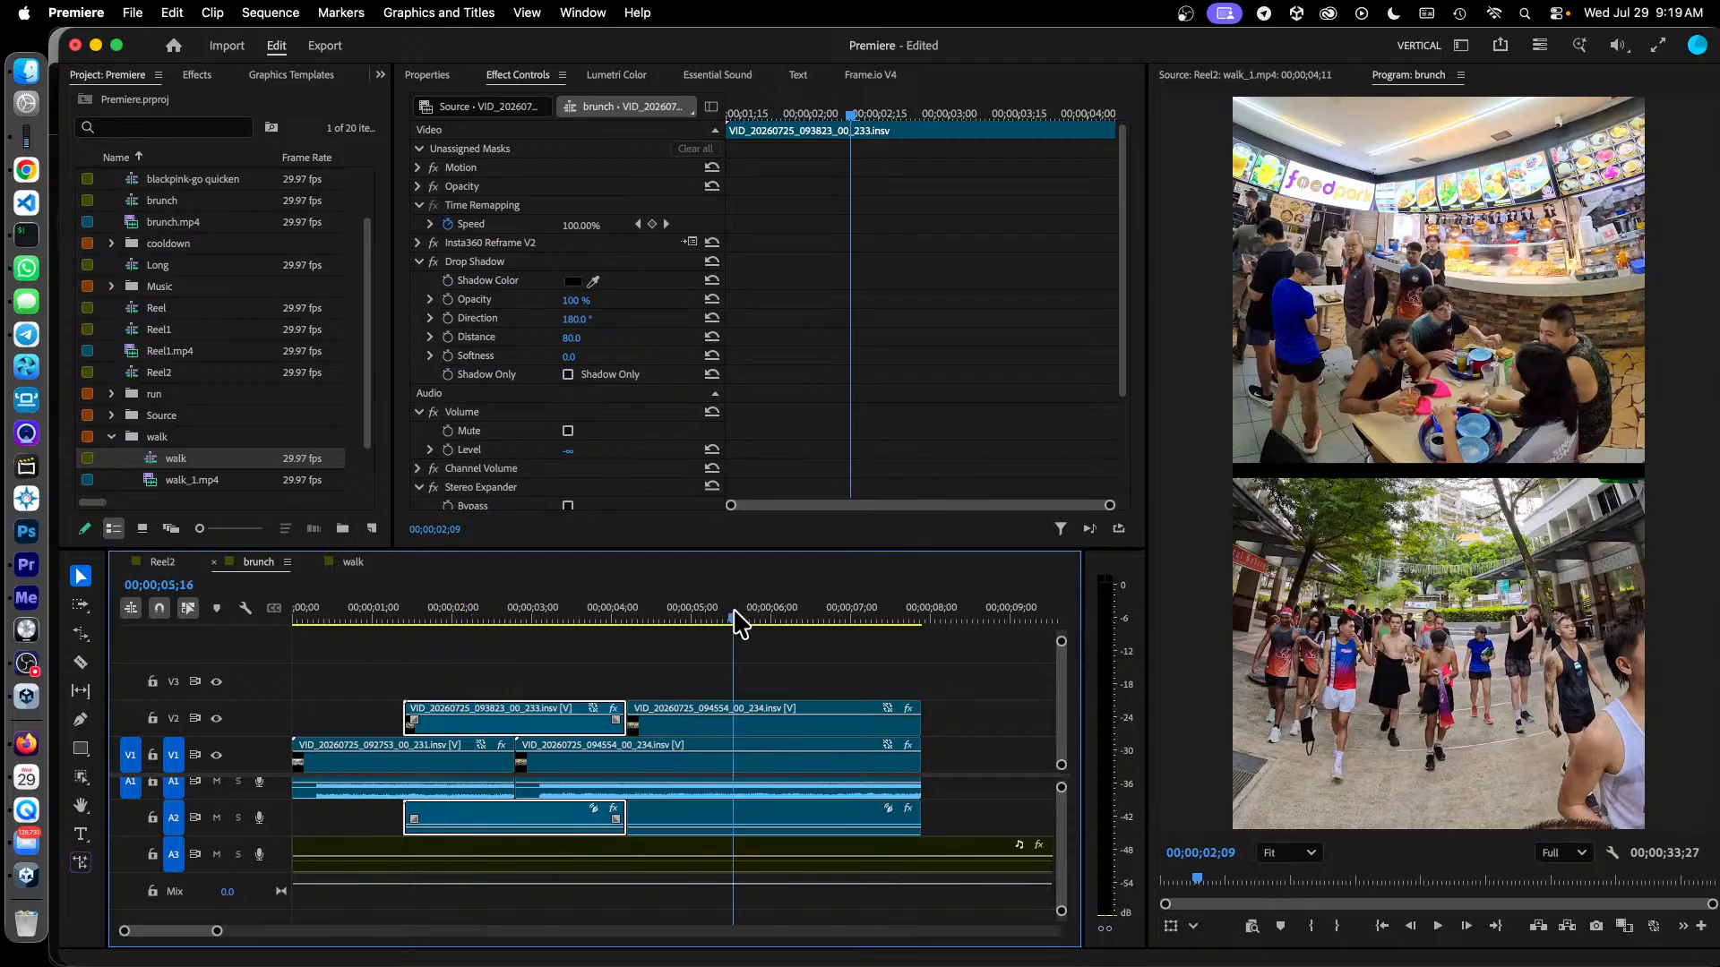
click(705, 731)
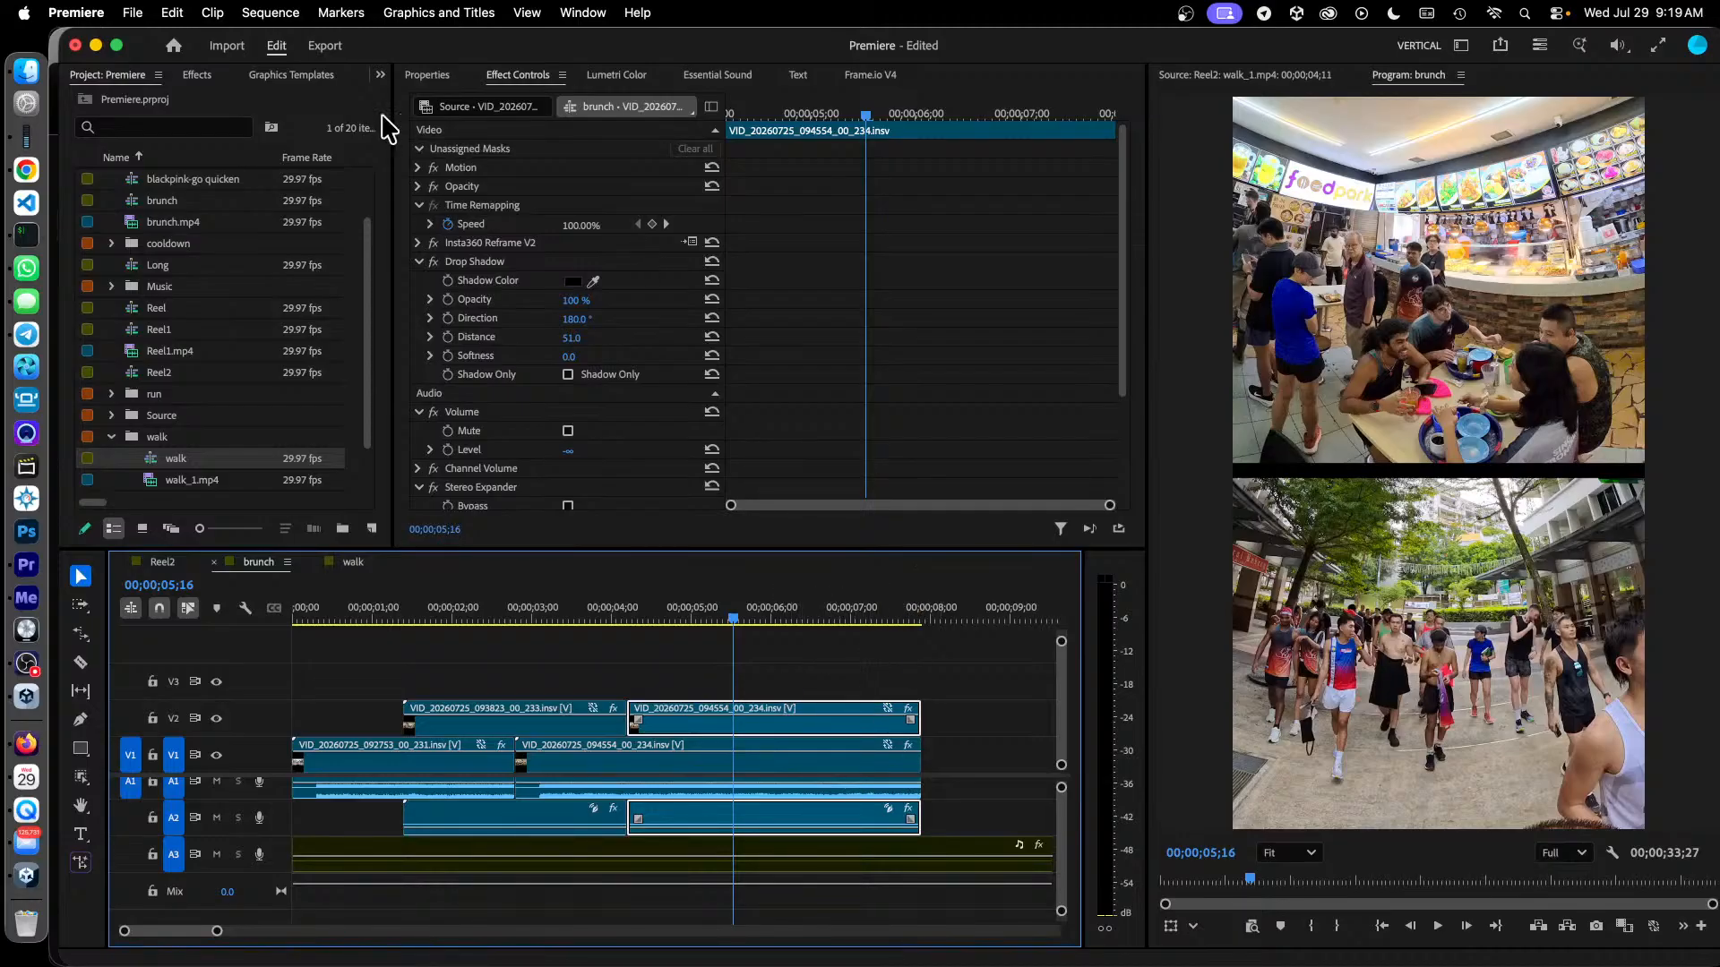
Expand the Motion settings and examine Position and Scale on the second V2 clip and the first V2 clip
click(416, 168)
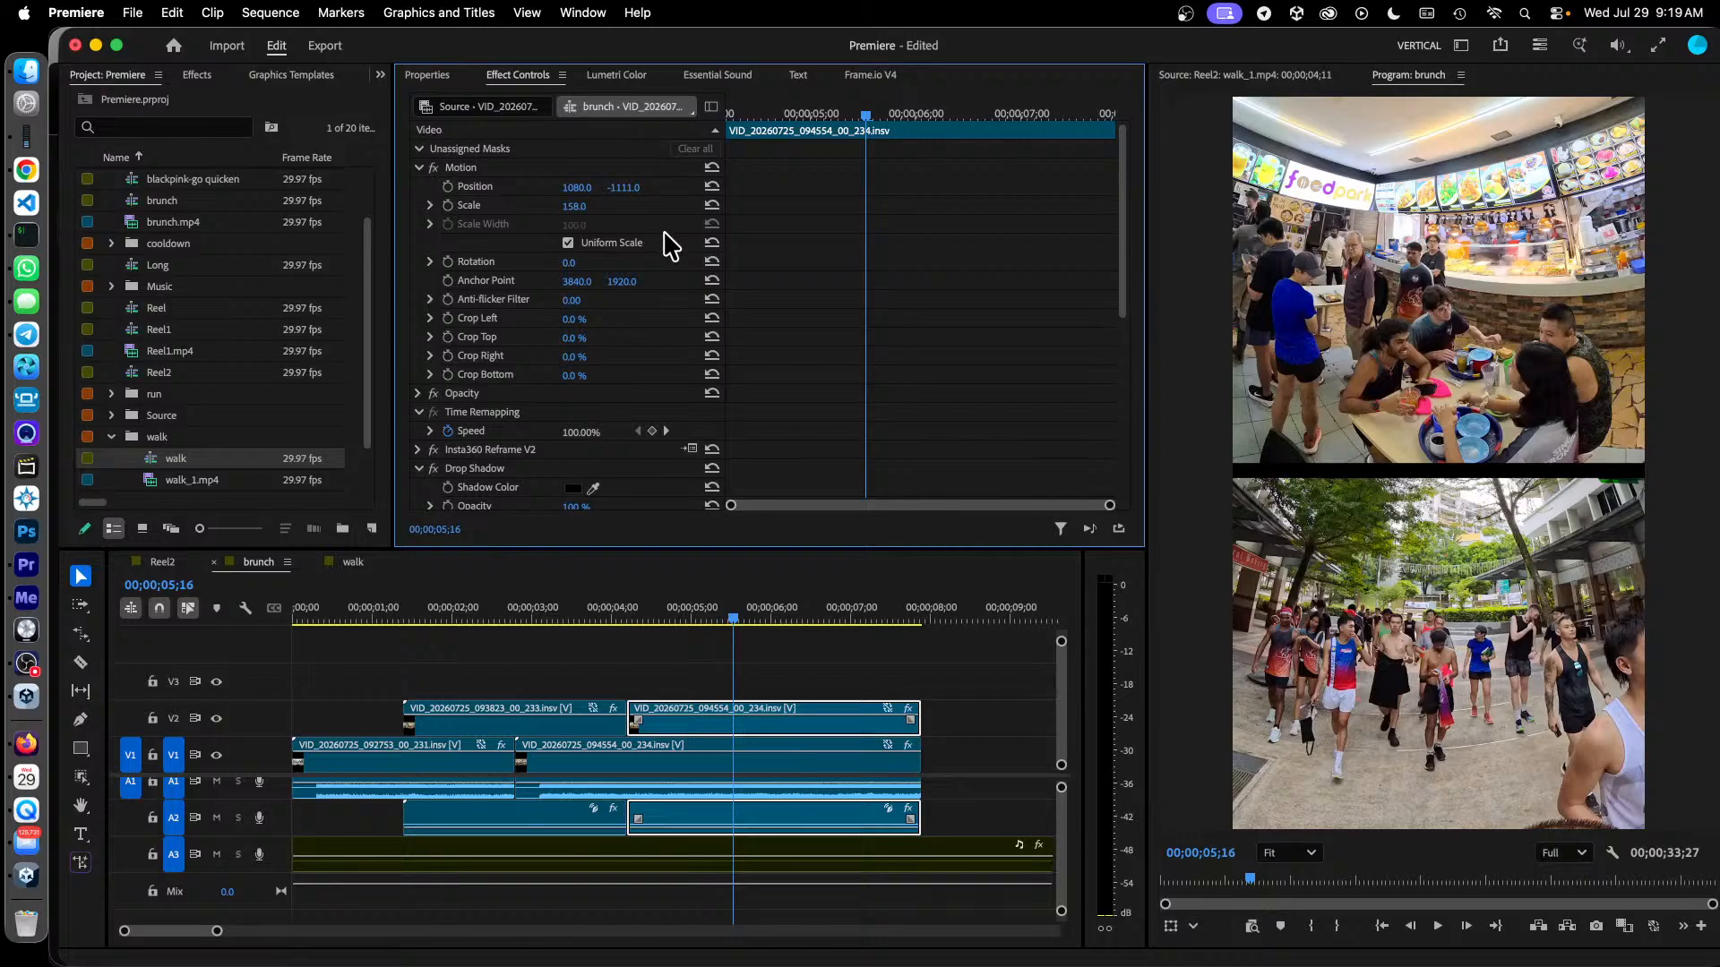
drag(1120, 272, 1121, 313)
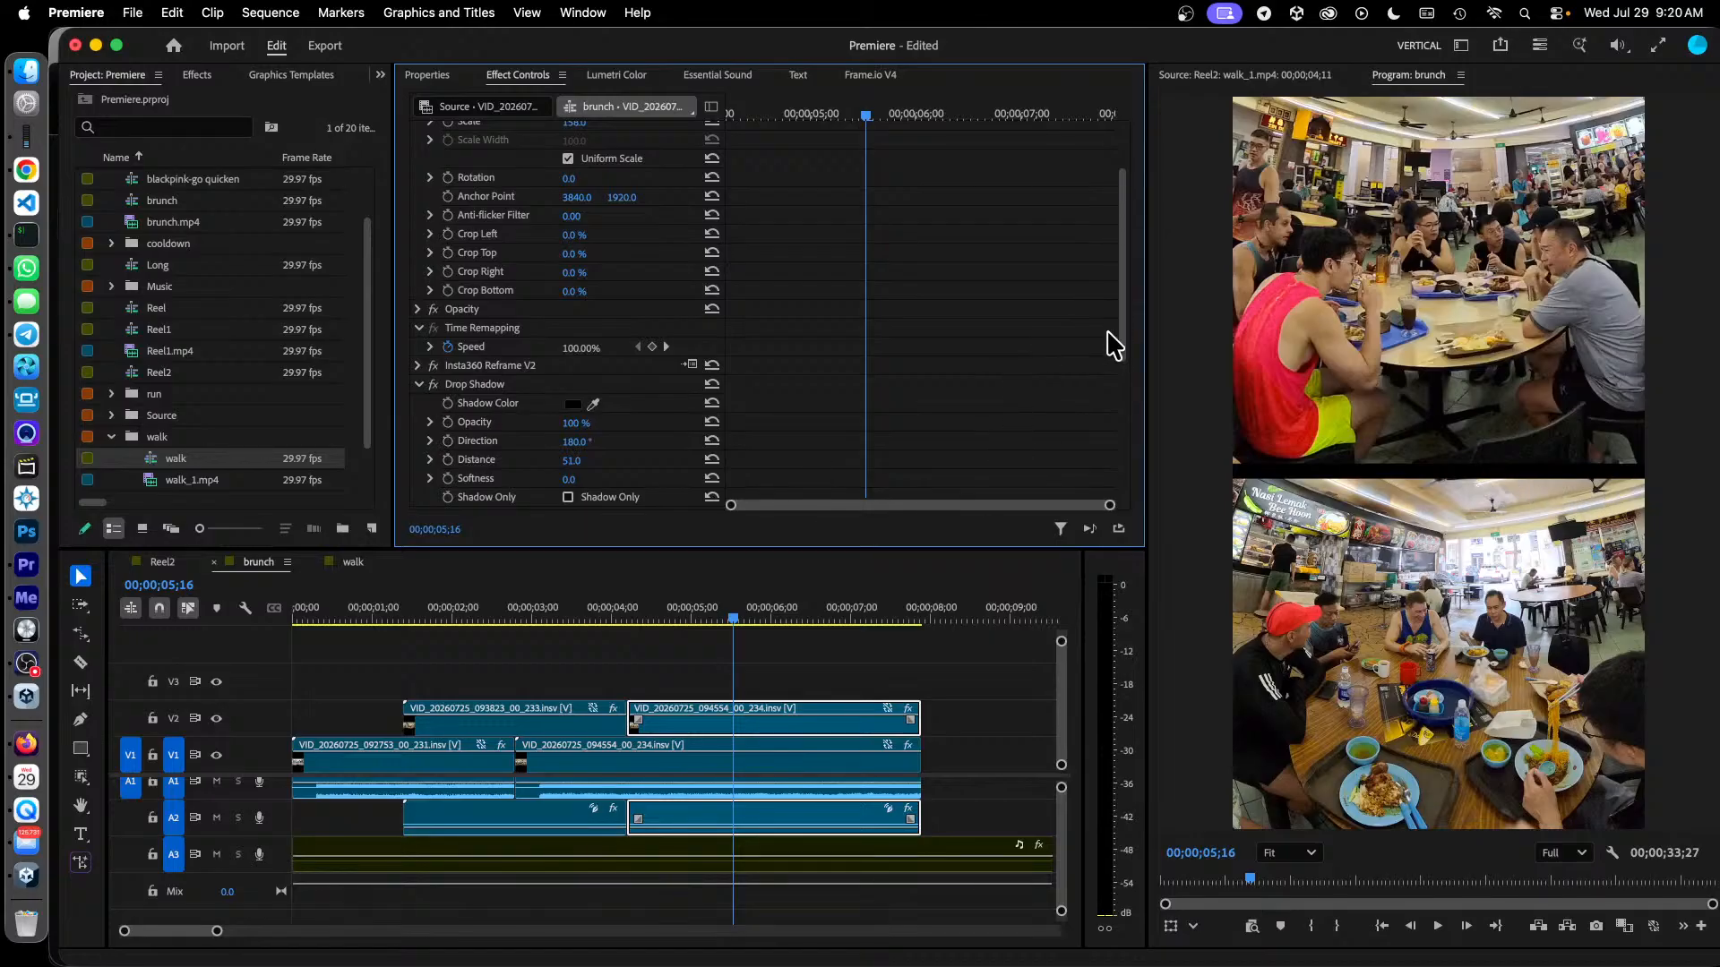
drag(1124, 349, 1124, 287)
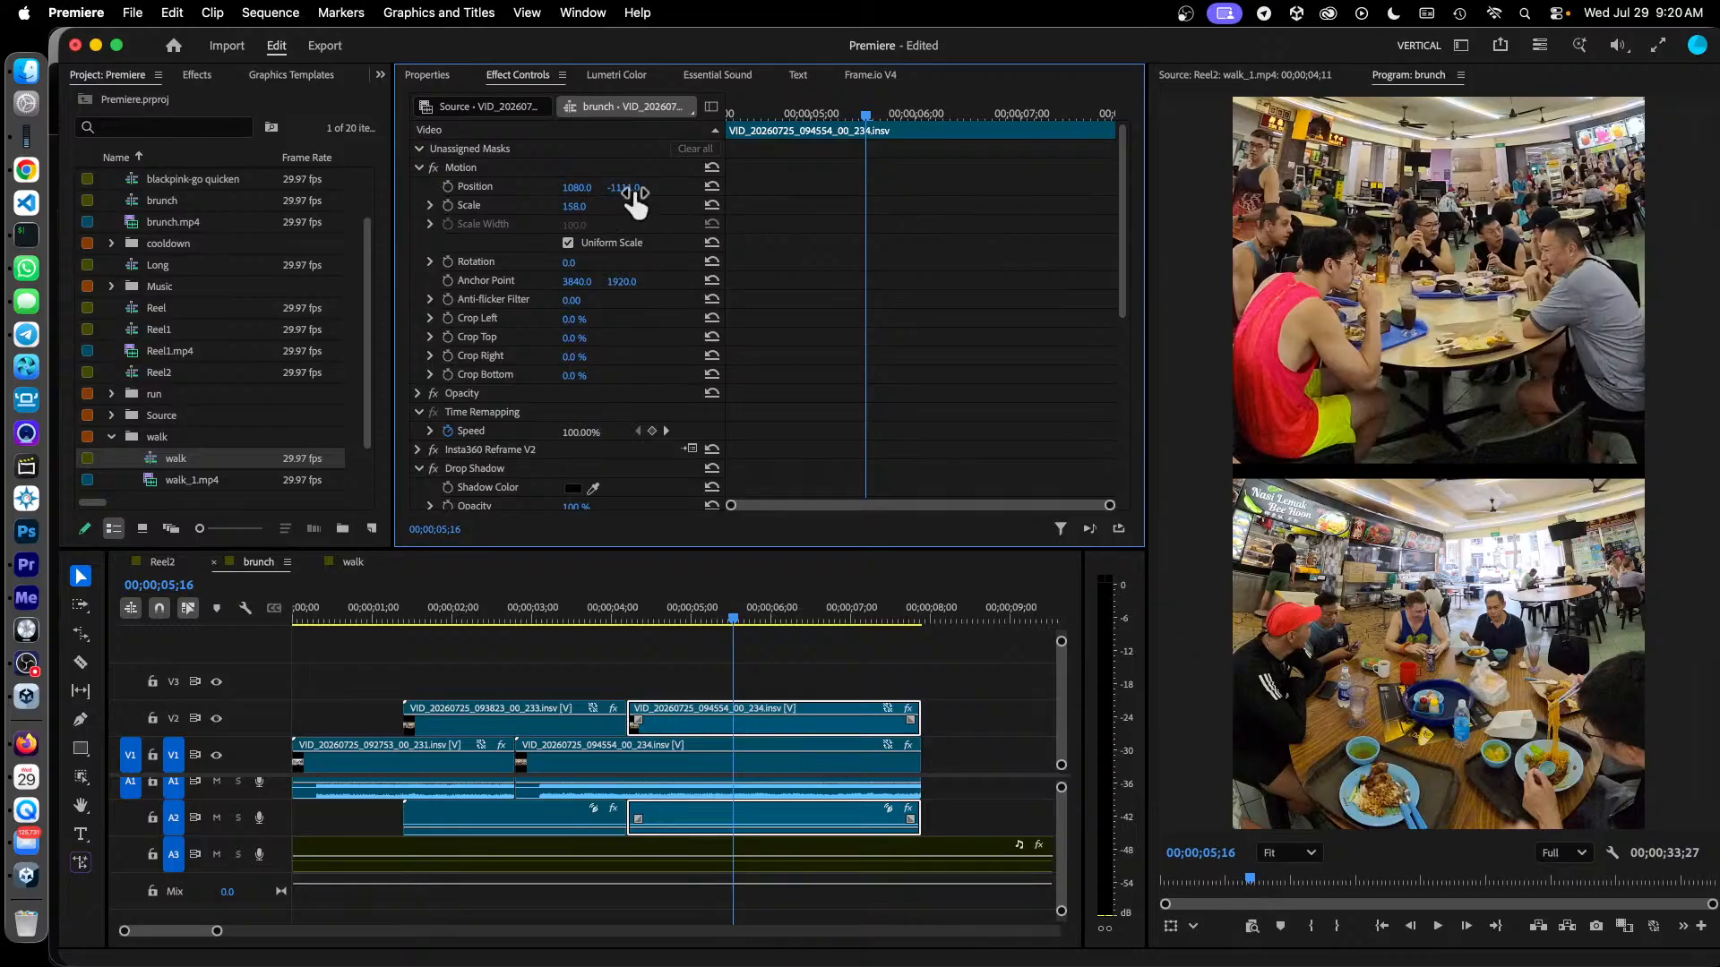
click(482, 617)
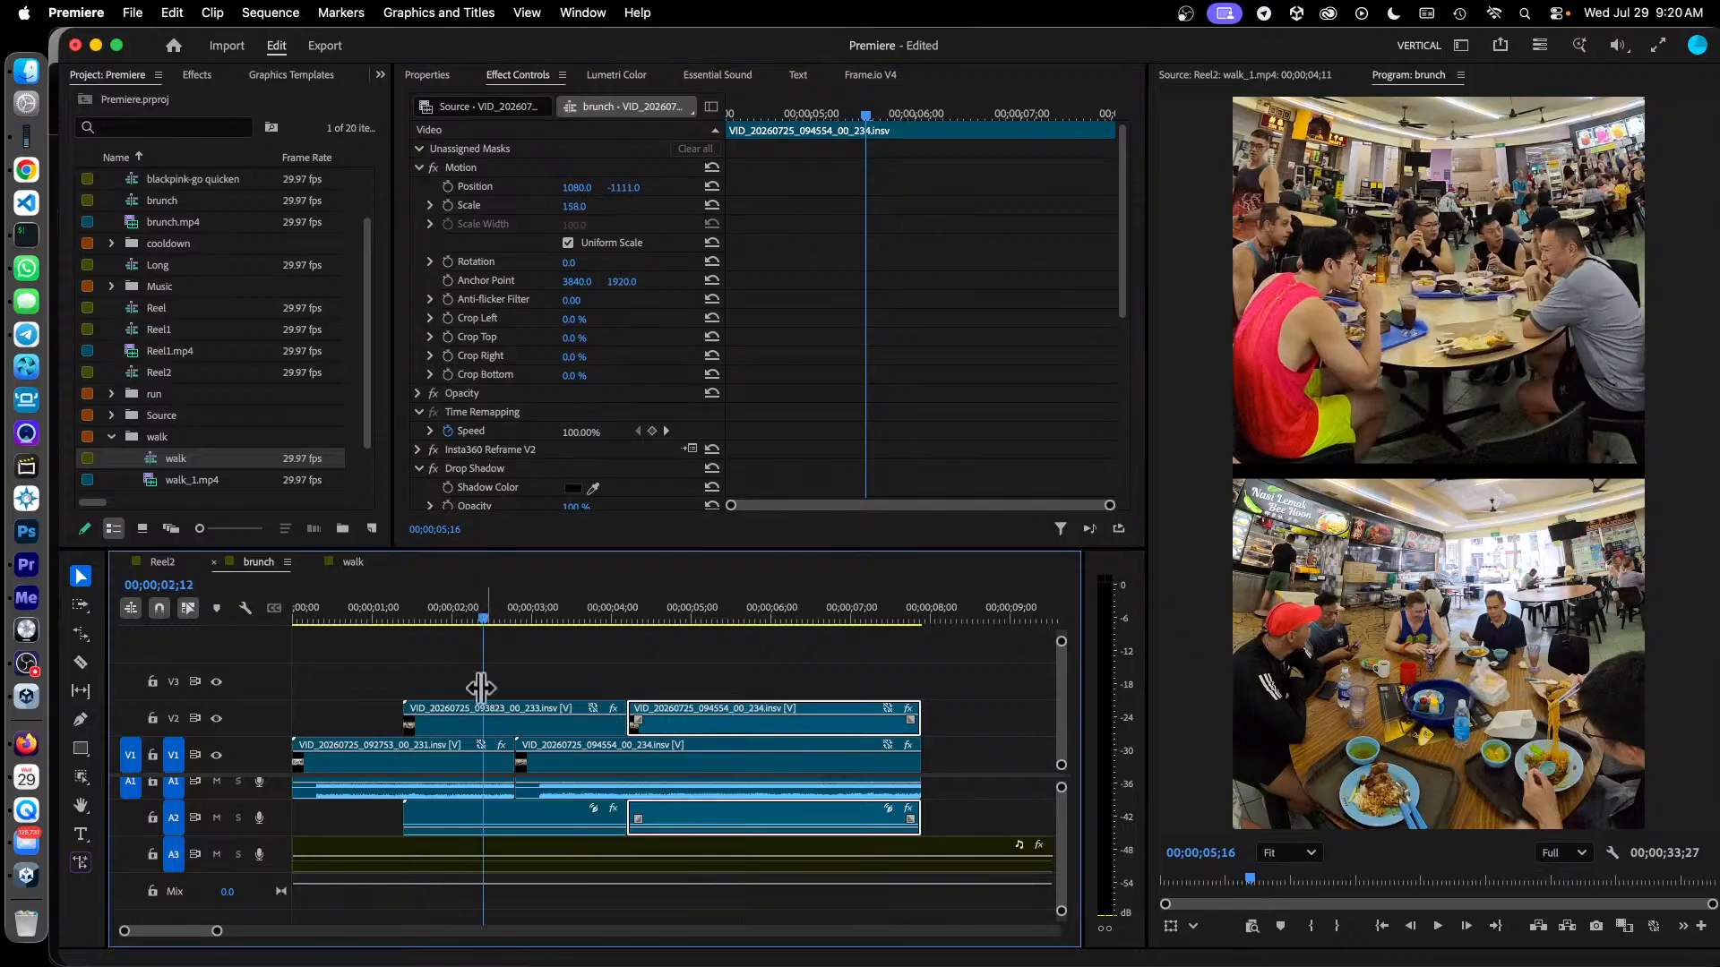
click(516, 727)
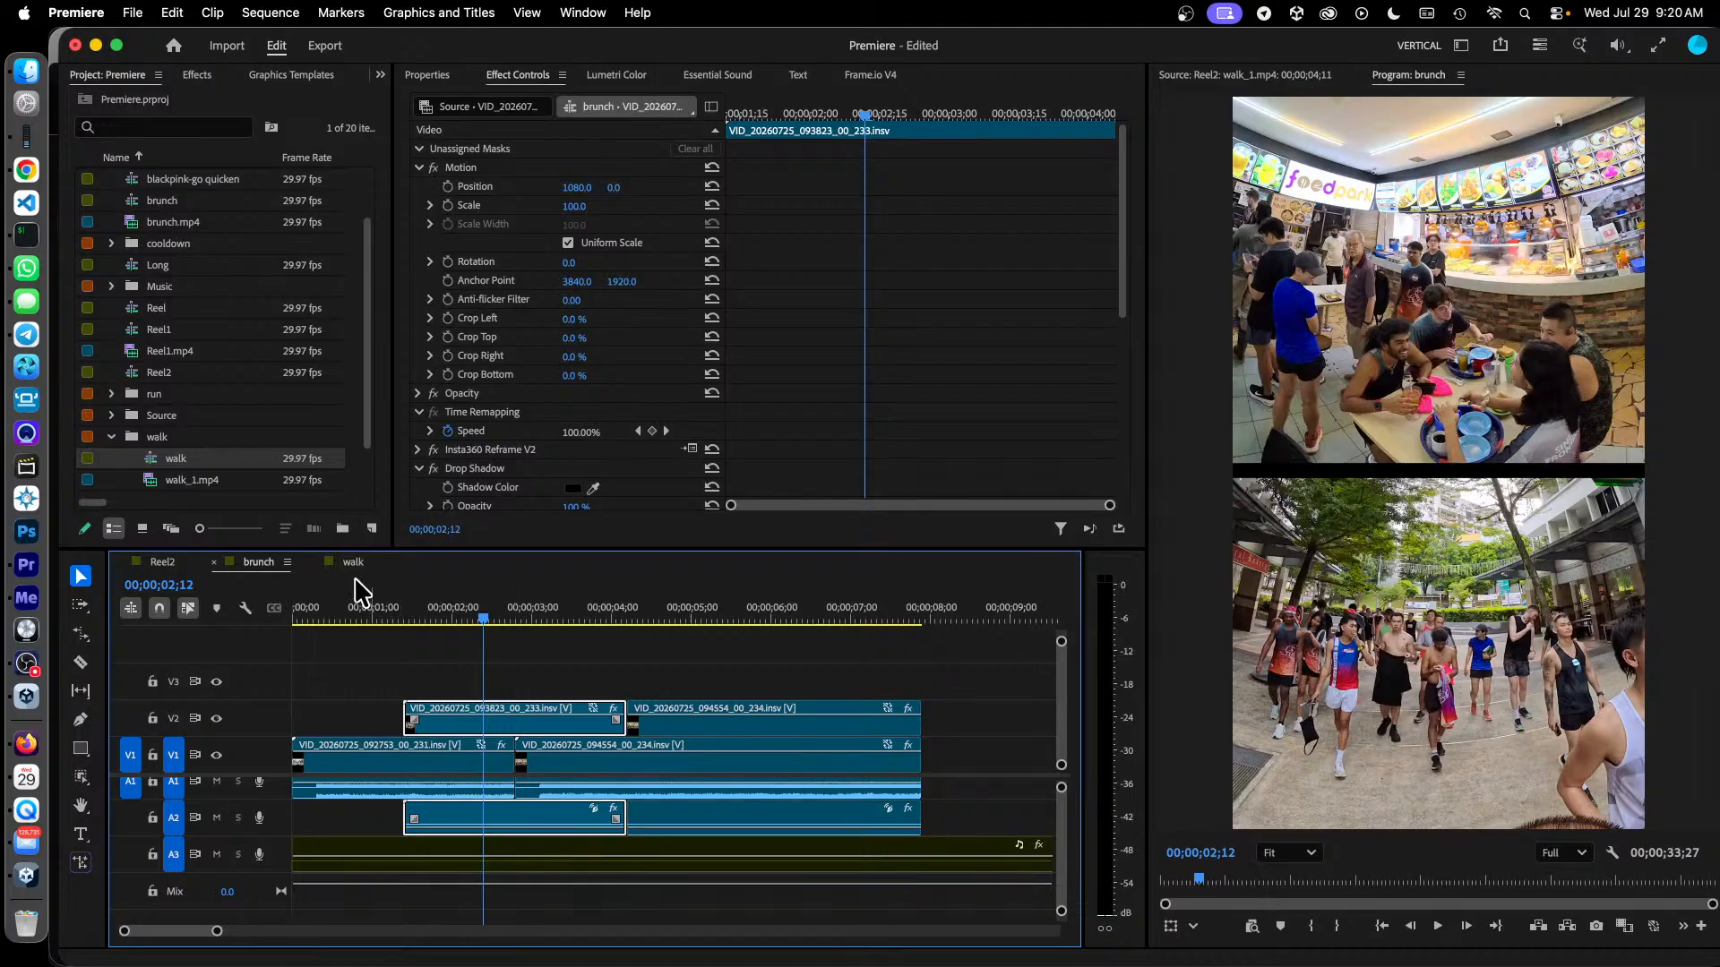
Compare the Motion settings of the first V1 clip with both V2 clips, checking frames at 00;00;00;22, 00;00;02;09 and 00;00;05;16
click(350, 615)
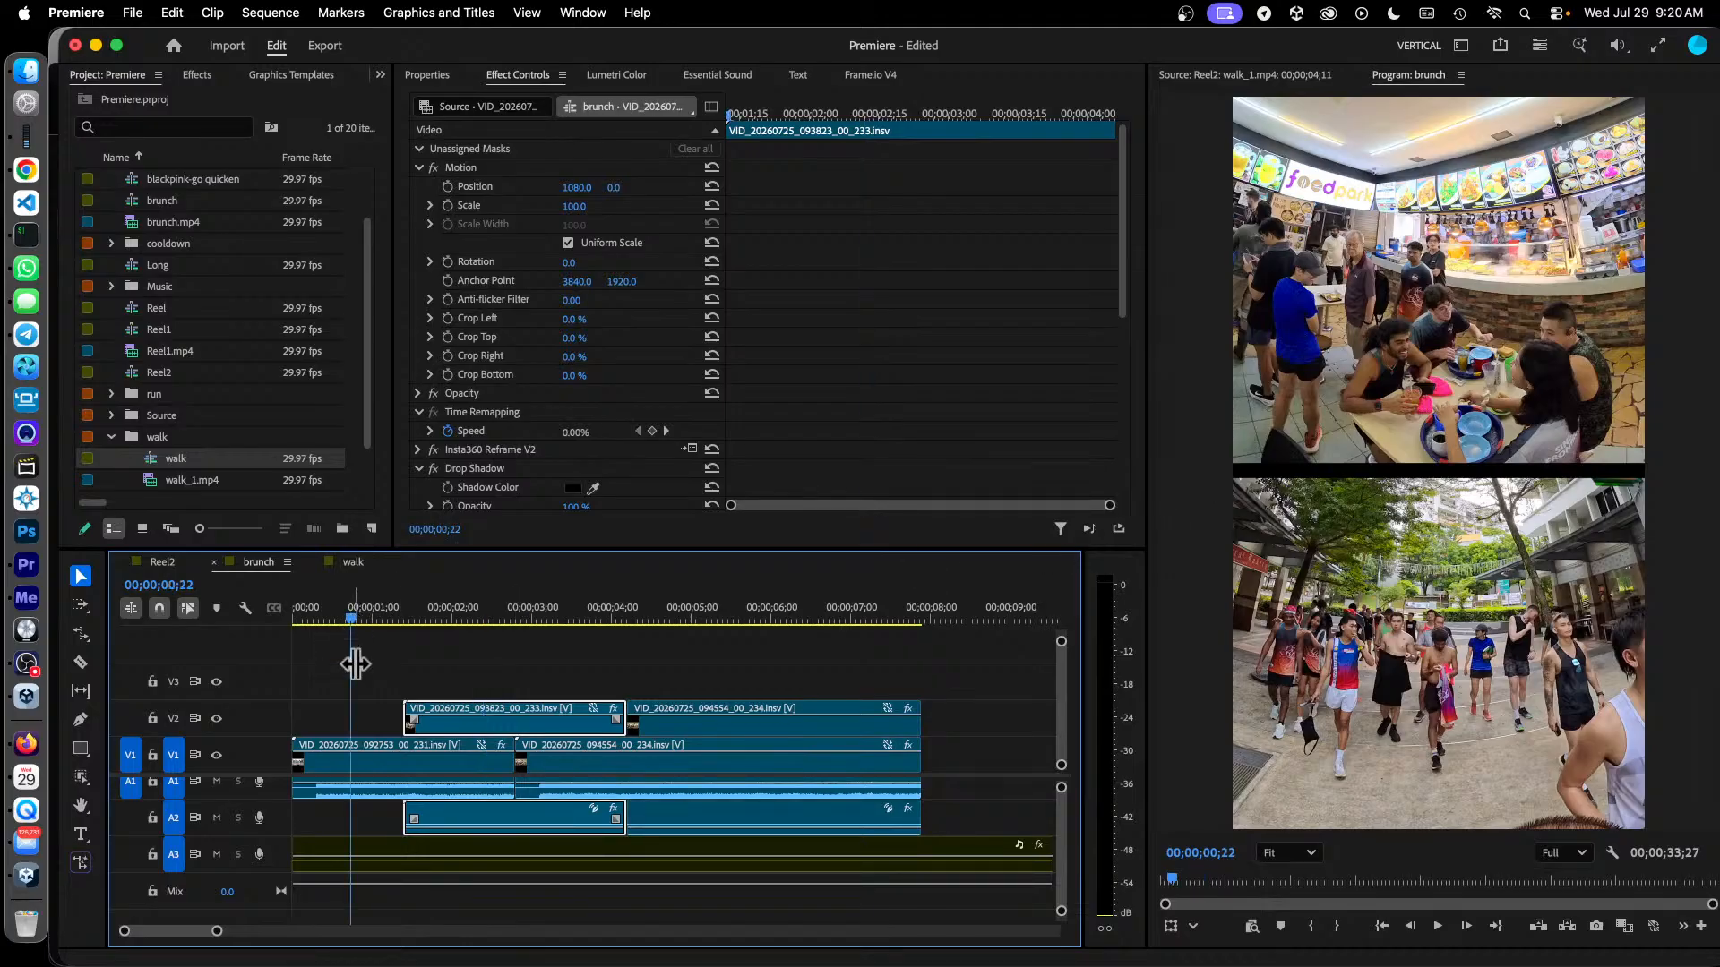
click(370, 766)
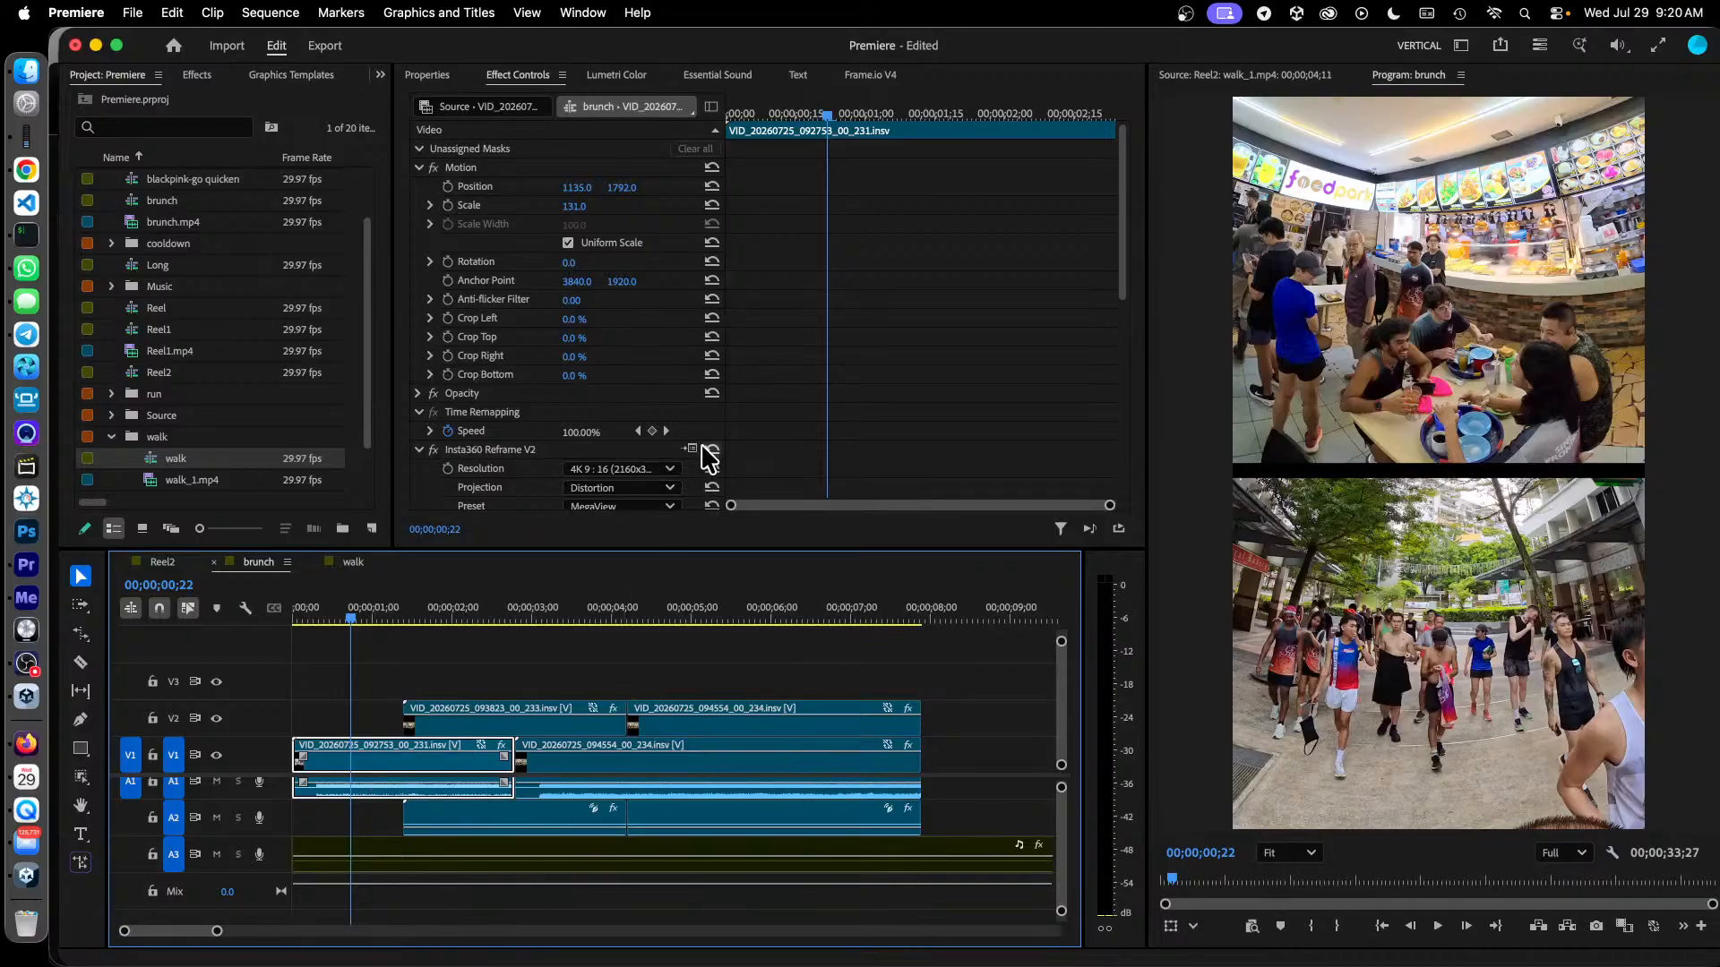
click(476, 616)
click(533, 724)
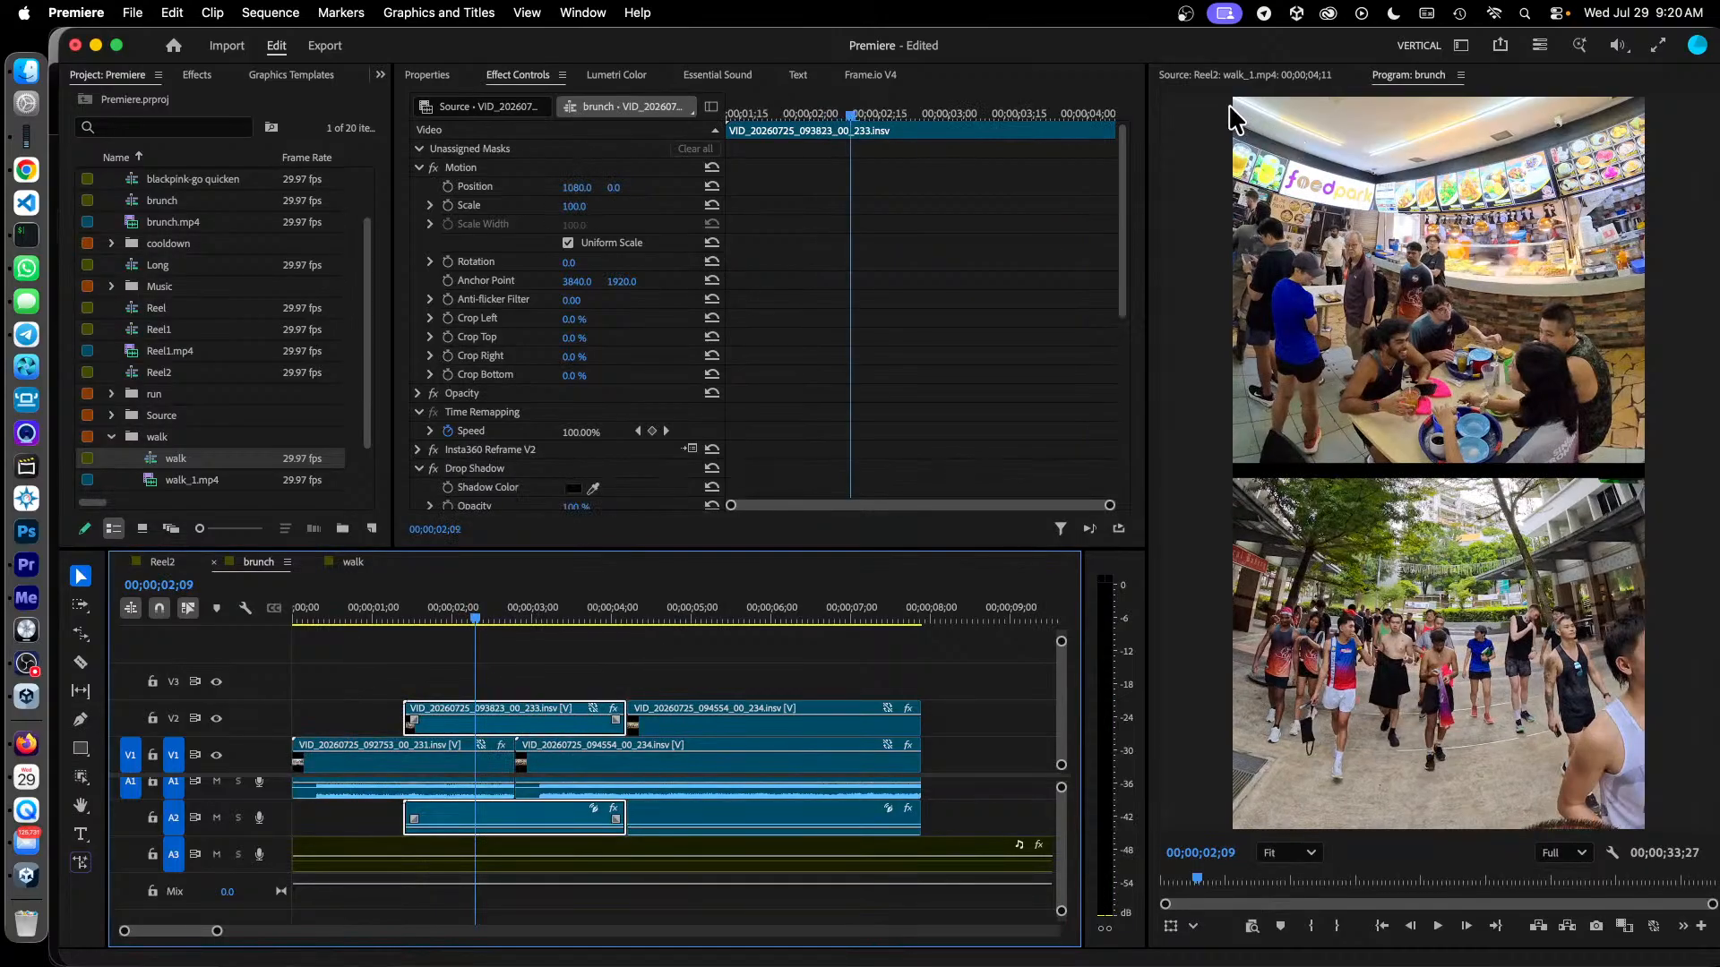
click(734, 606)
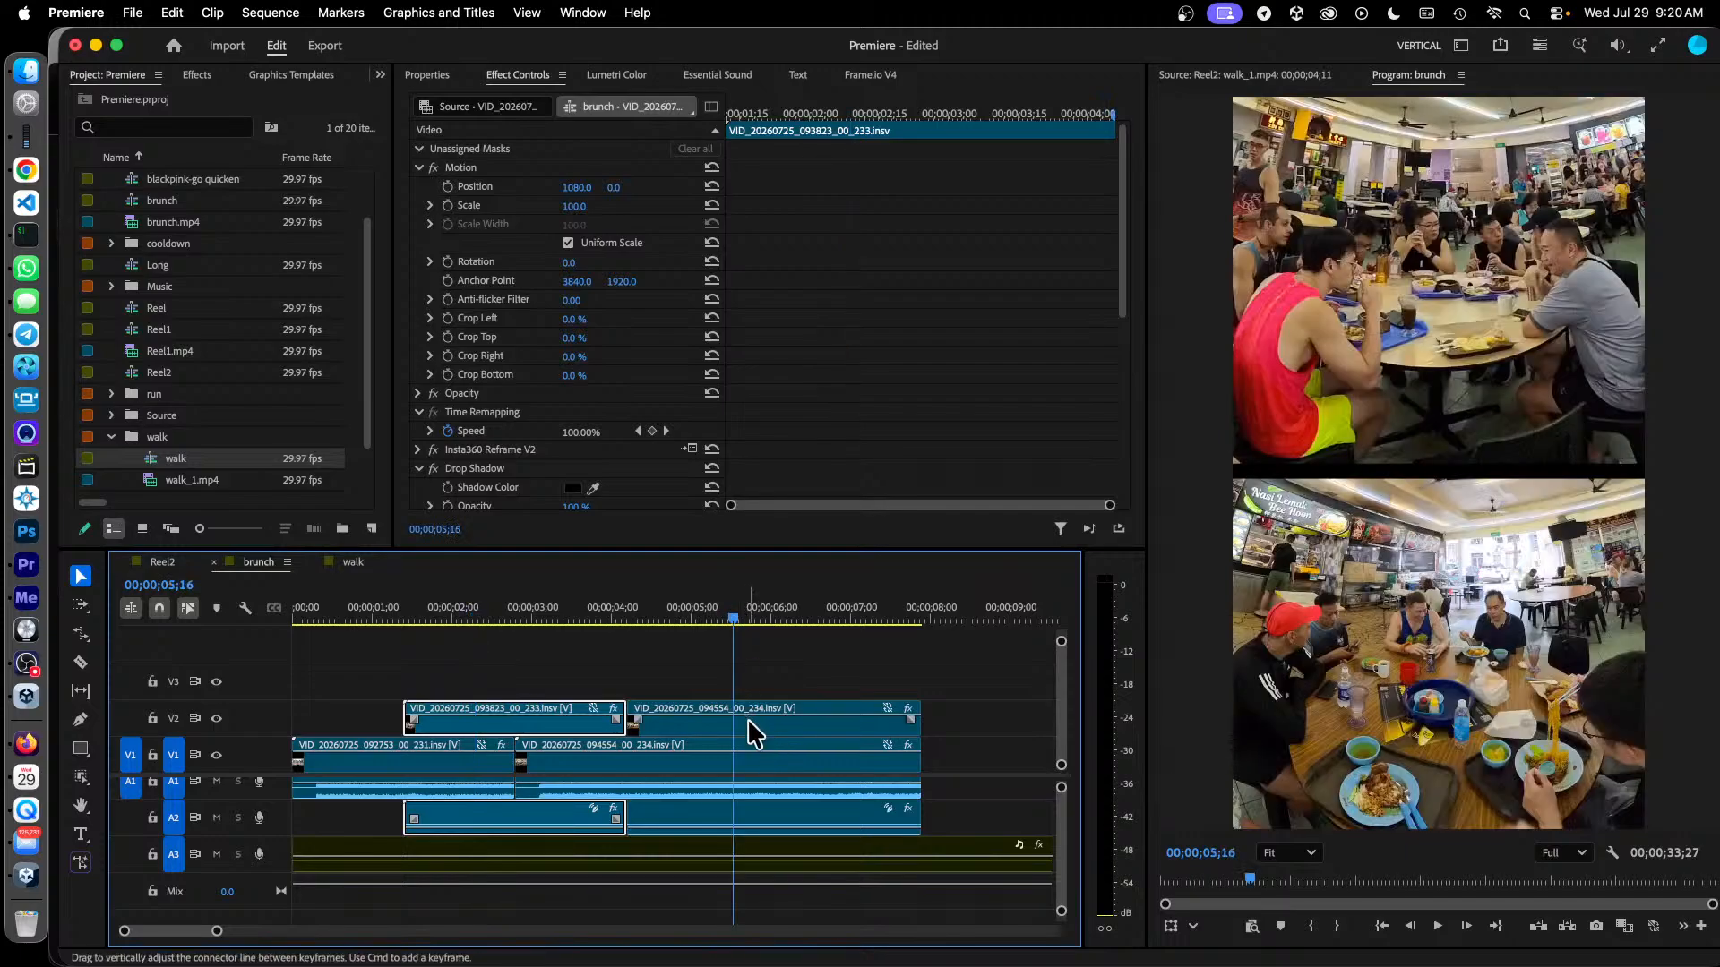
click(753, 726)
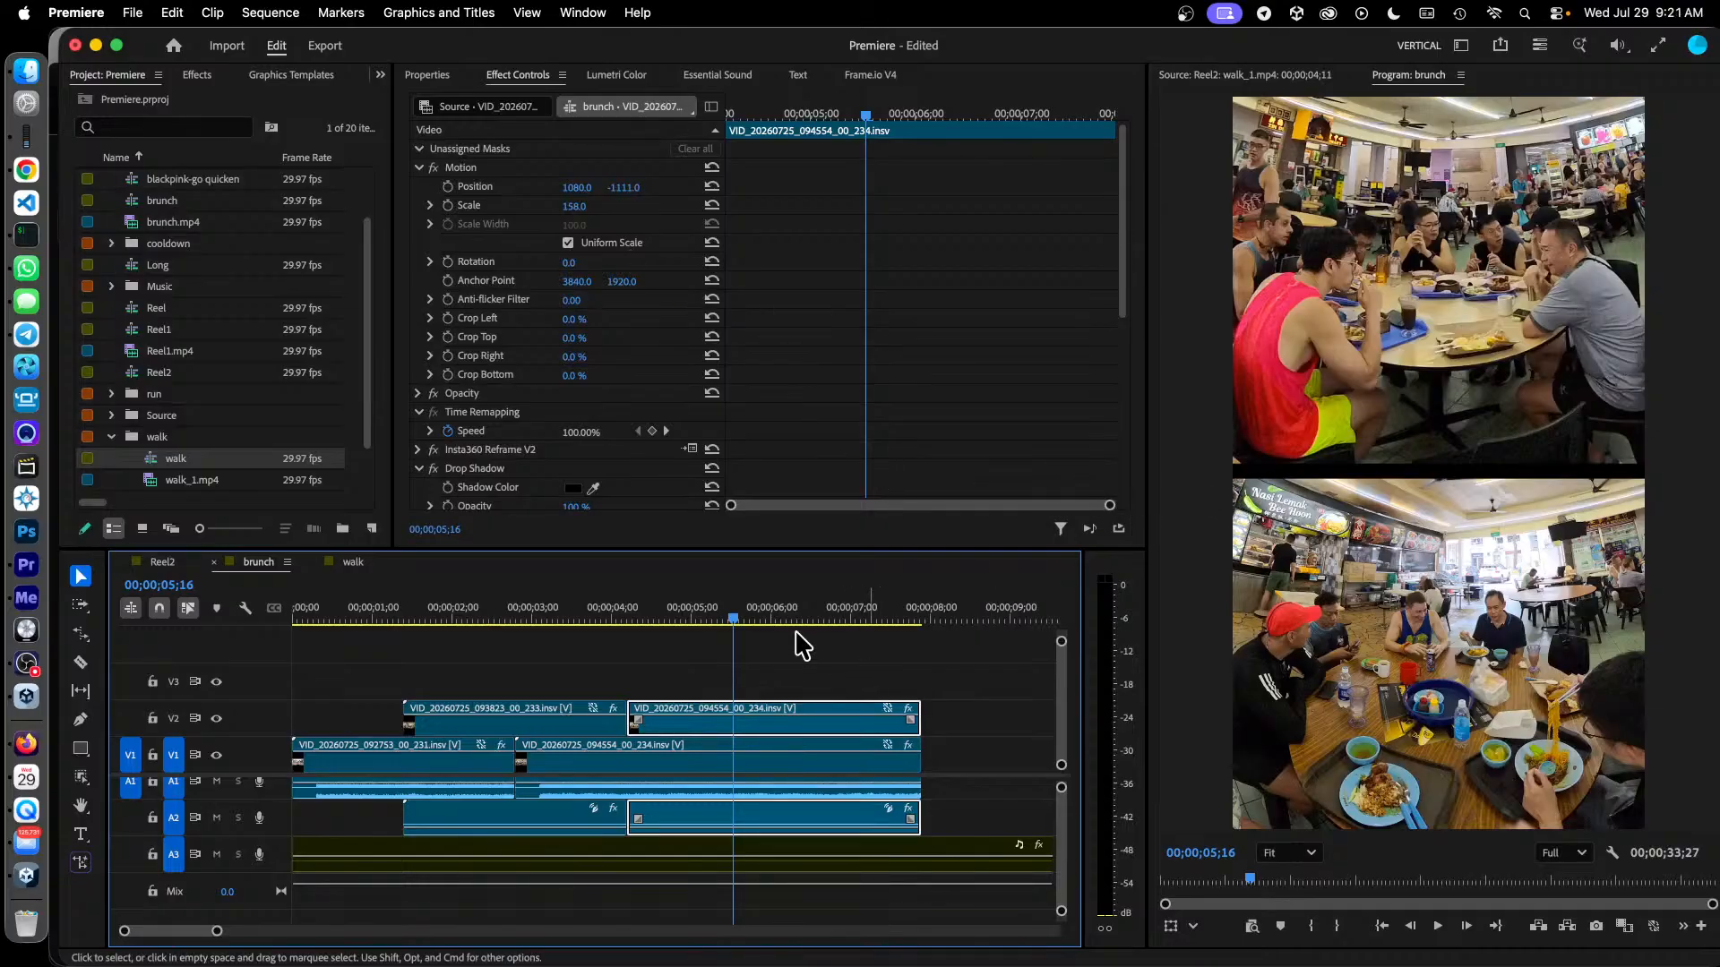
Check the brunch split-screen frames at 00;00;02;27 and 00;00;04;28, and collapse the Motion settings
click(523, 618)
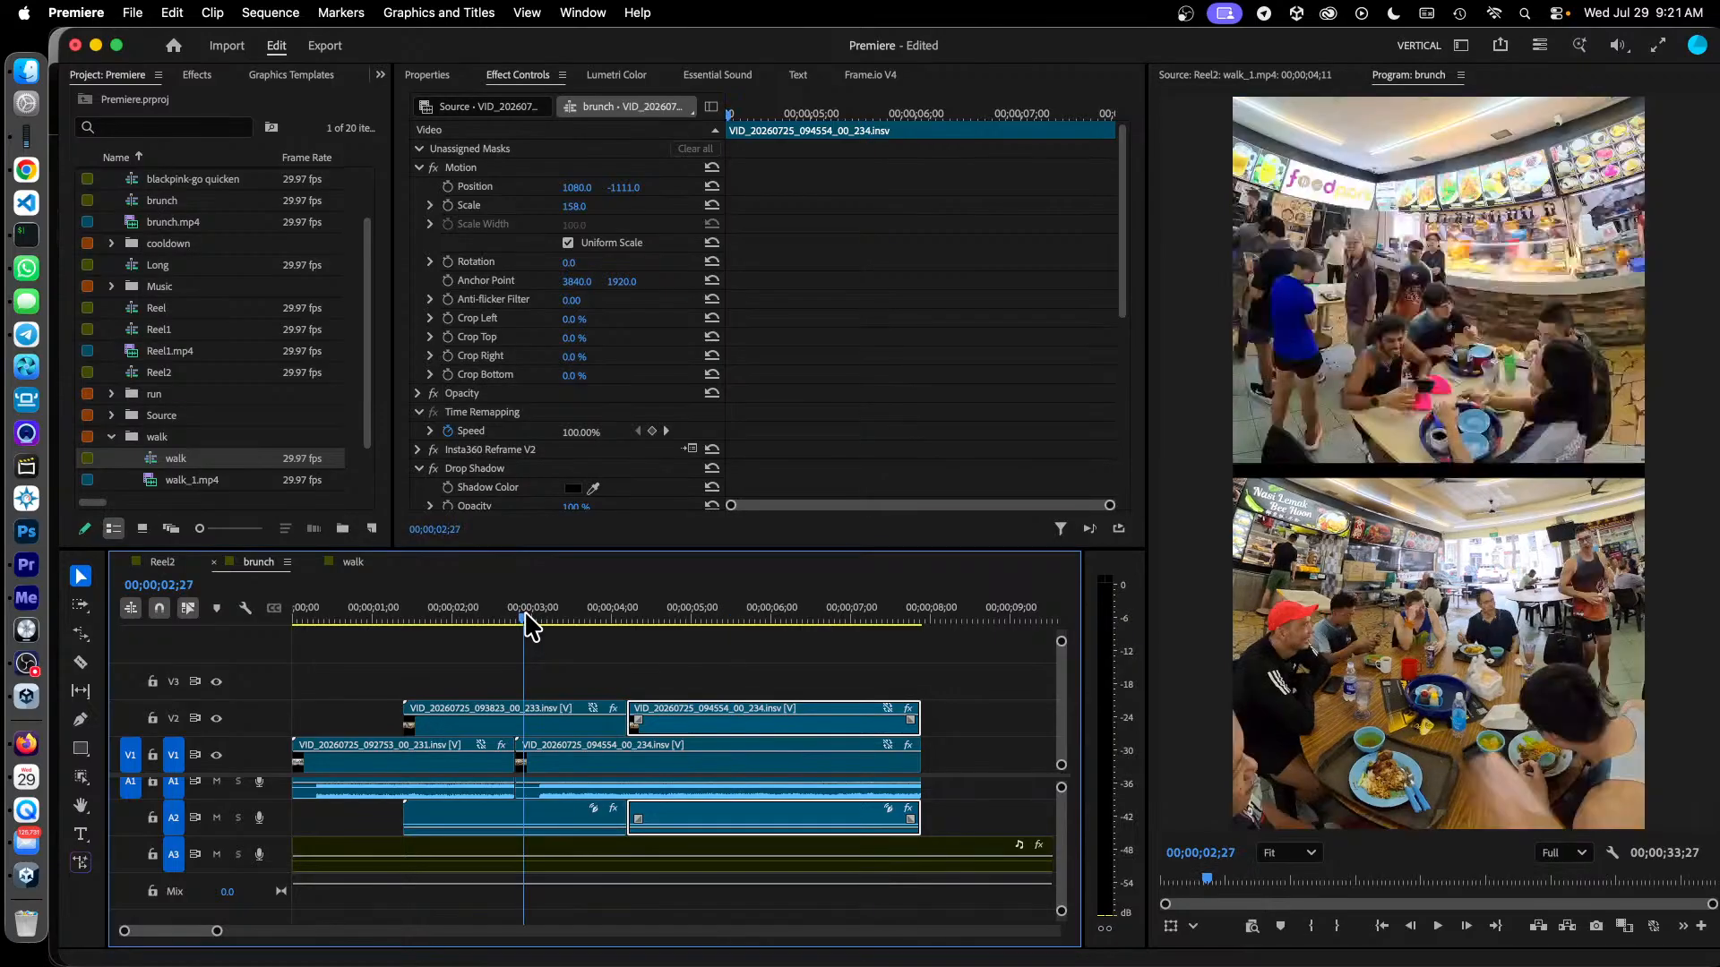
click(686, 618)
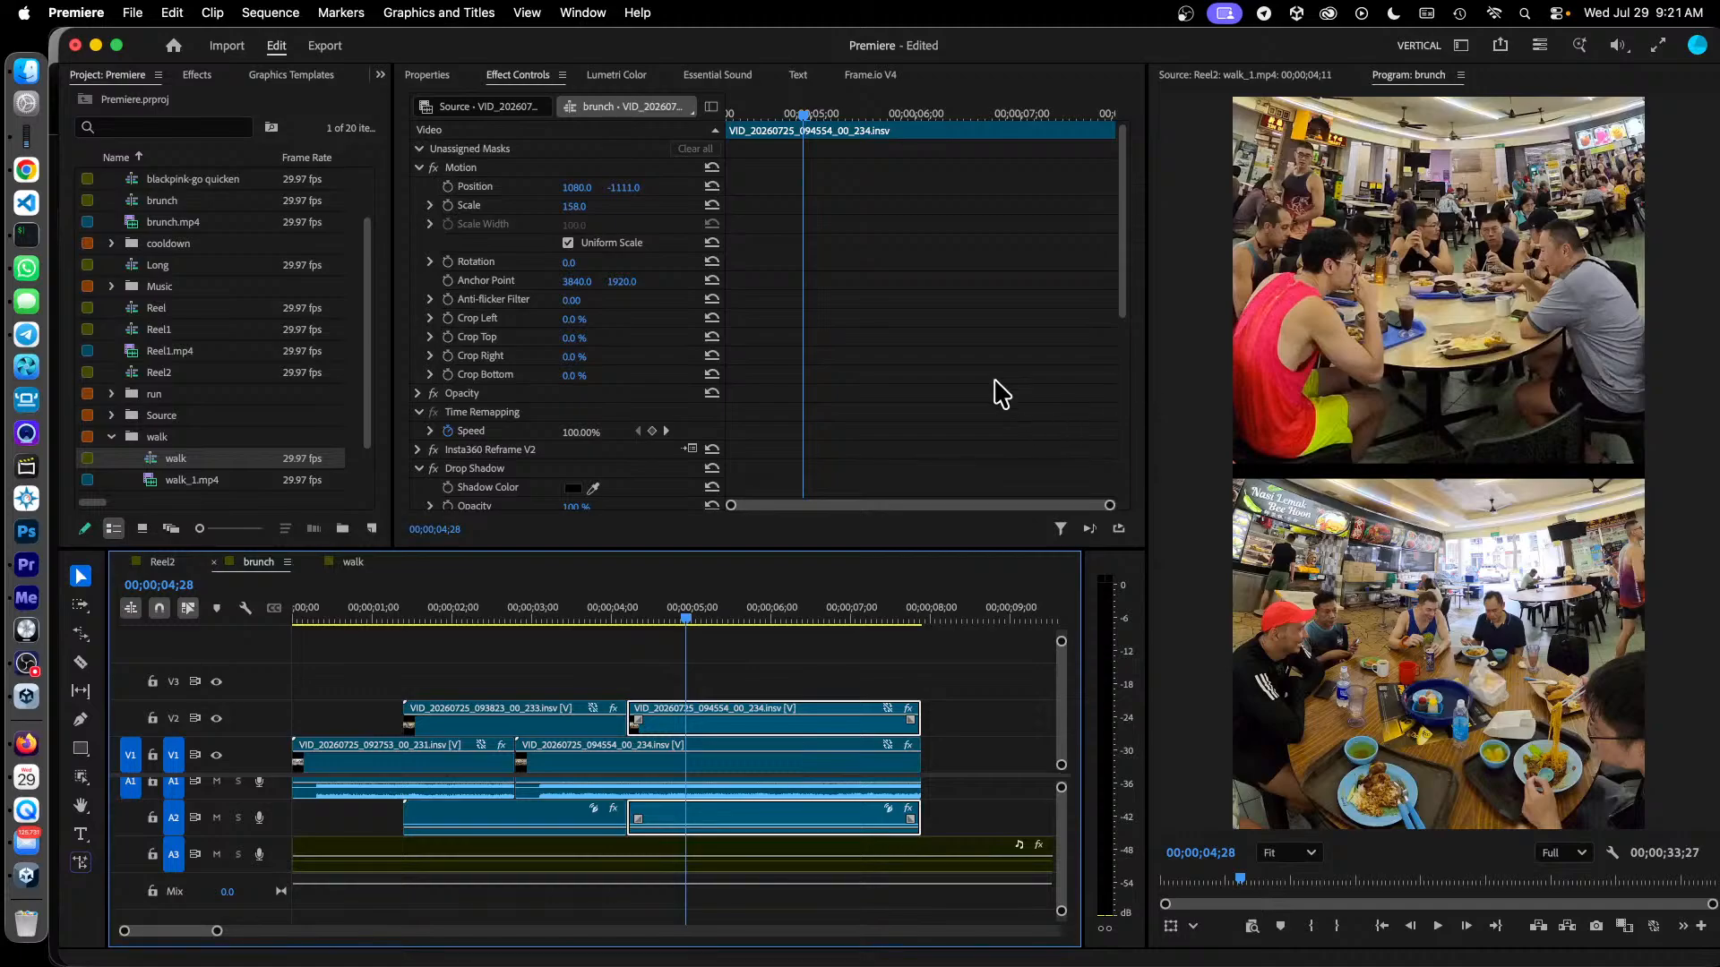
click(419, 168)
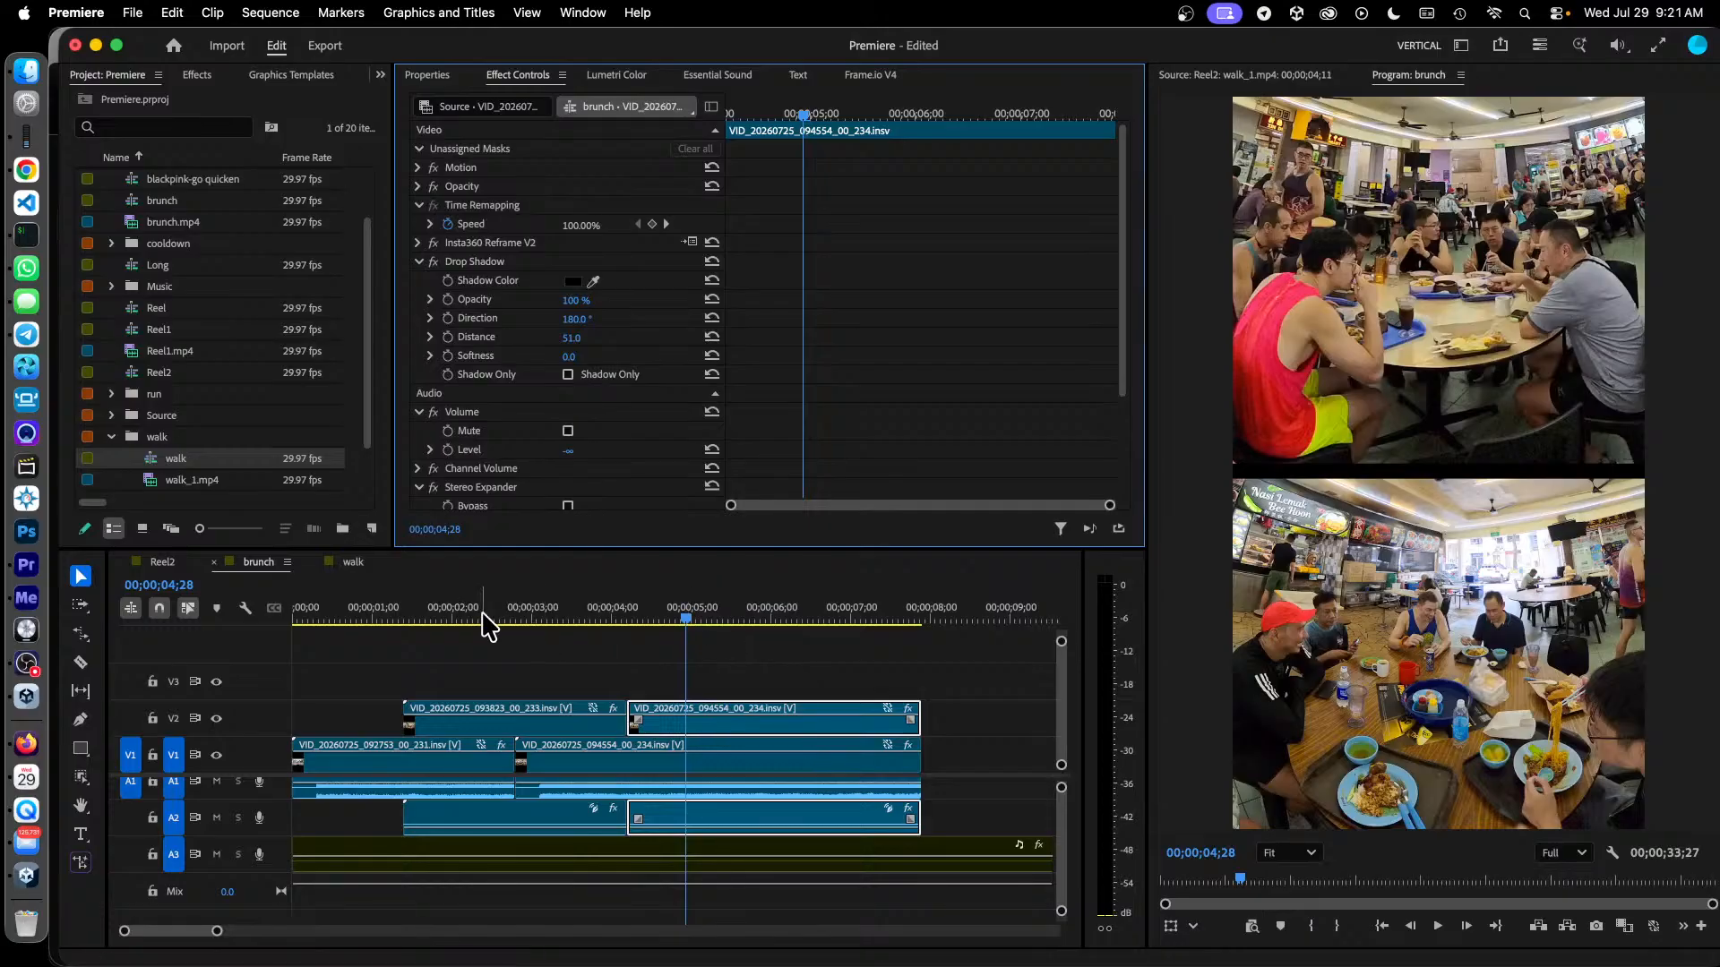
Return to the Reel2 sequence and scrub the closing clip VID_20260725_094656_00_235.insv, leaving the playhead at 00;00;21;14
click(167, 563)
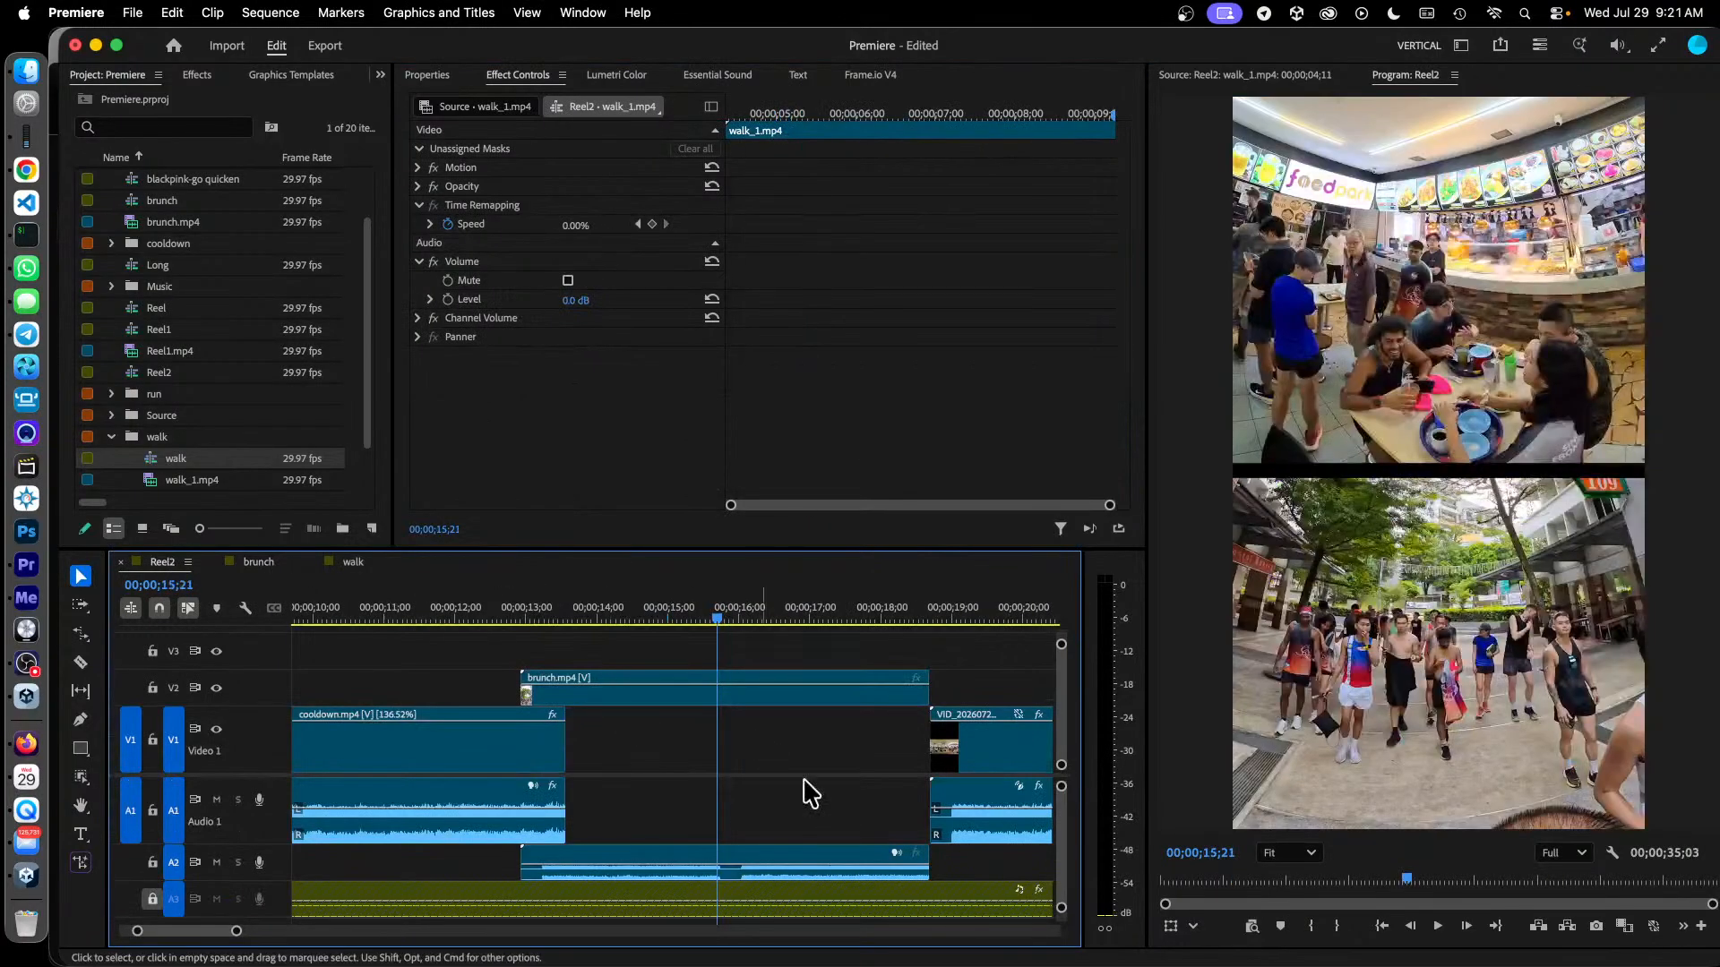
mouse_move(208, 942)
mouse_down()
mouse_move(345, 938)
mouse_move(233, 929)
mouse_up()
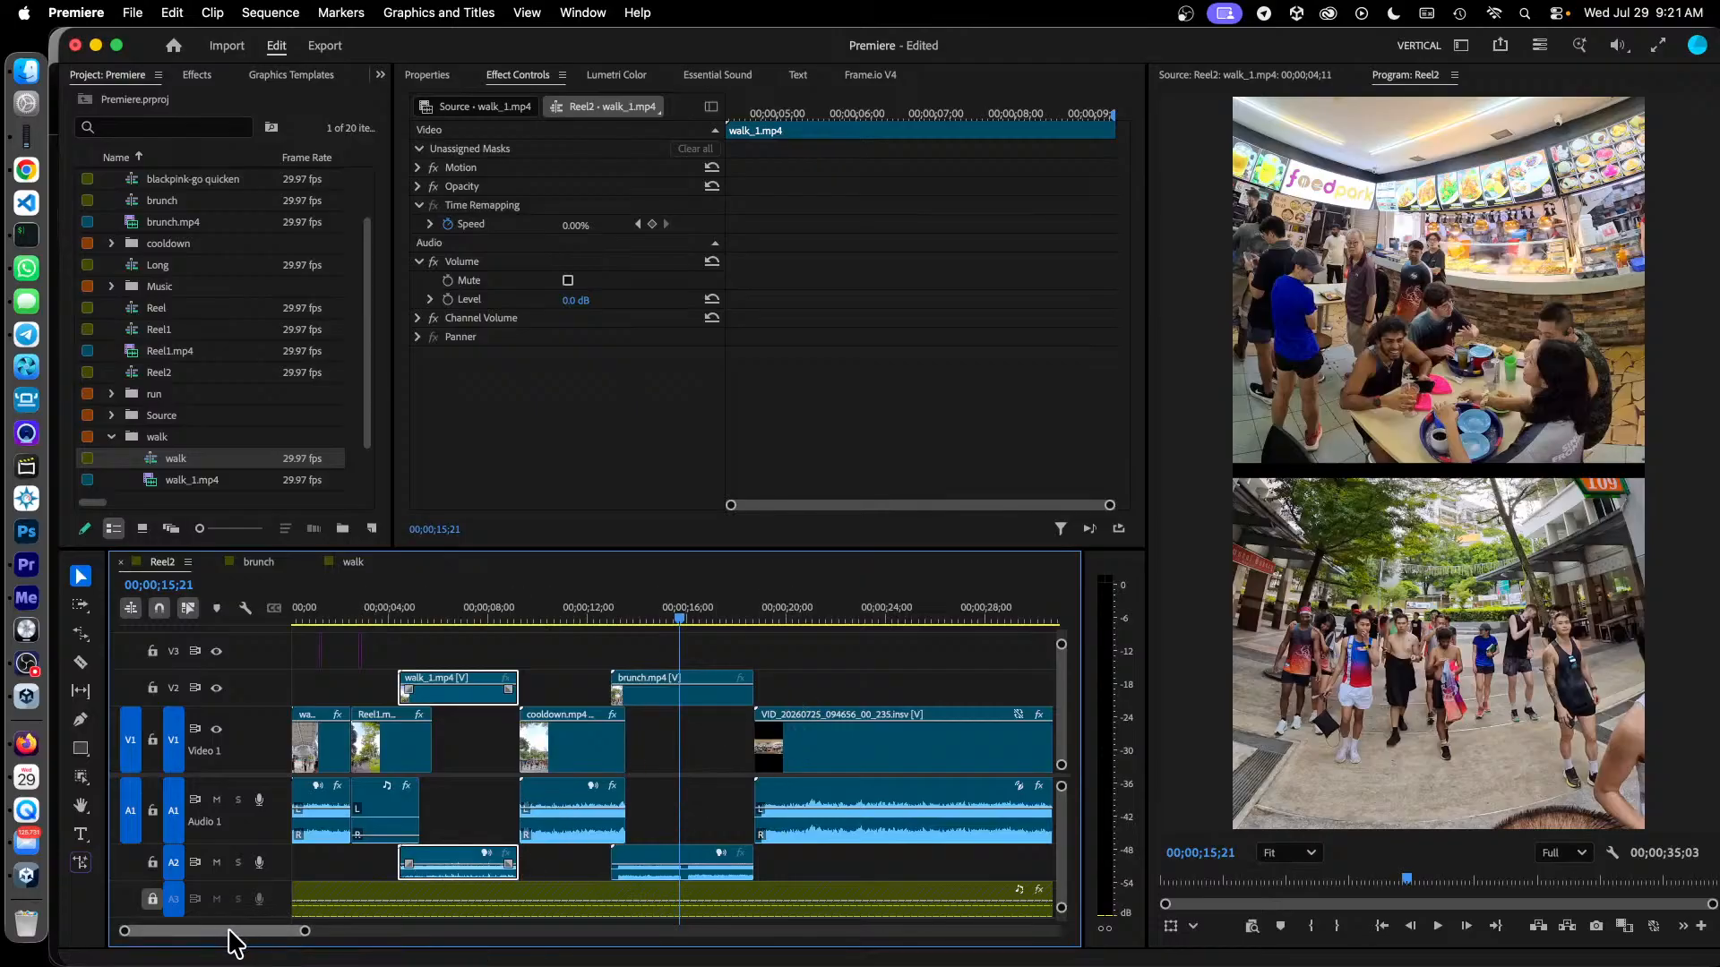
drag(231, 936, 244, 933)
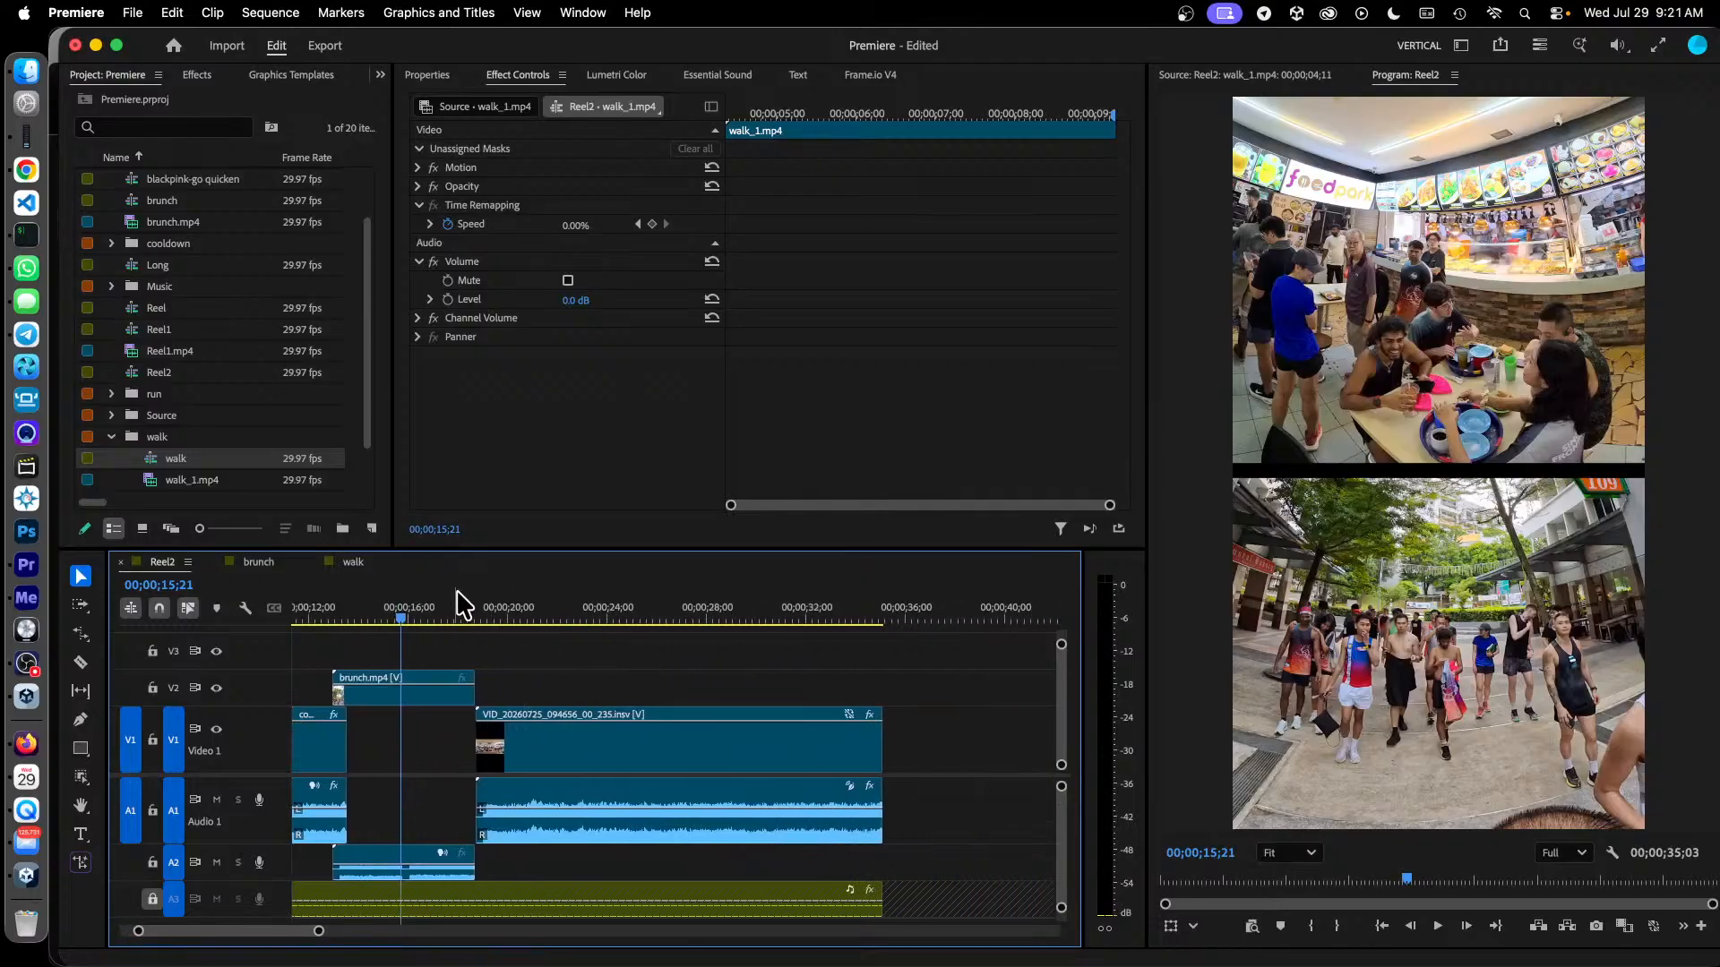
click(501, 612)
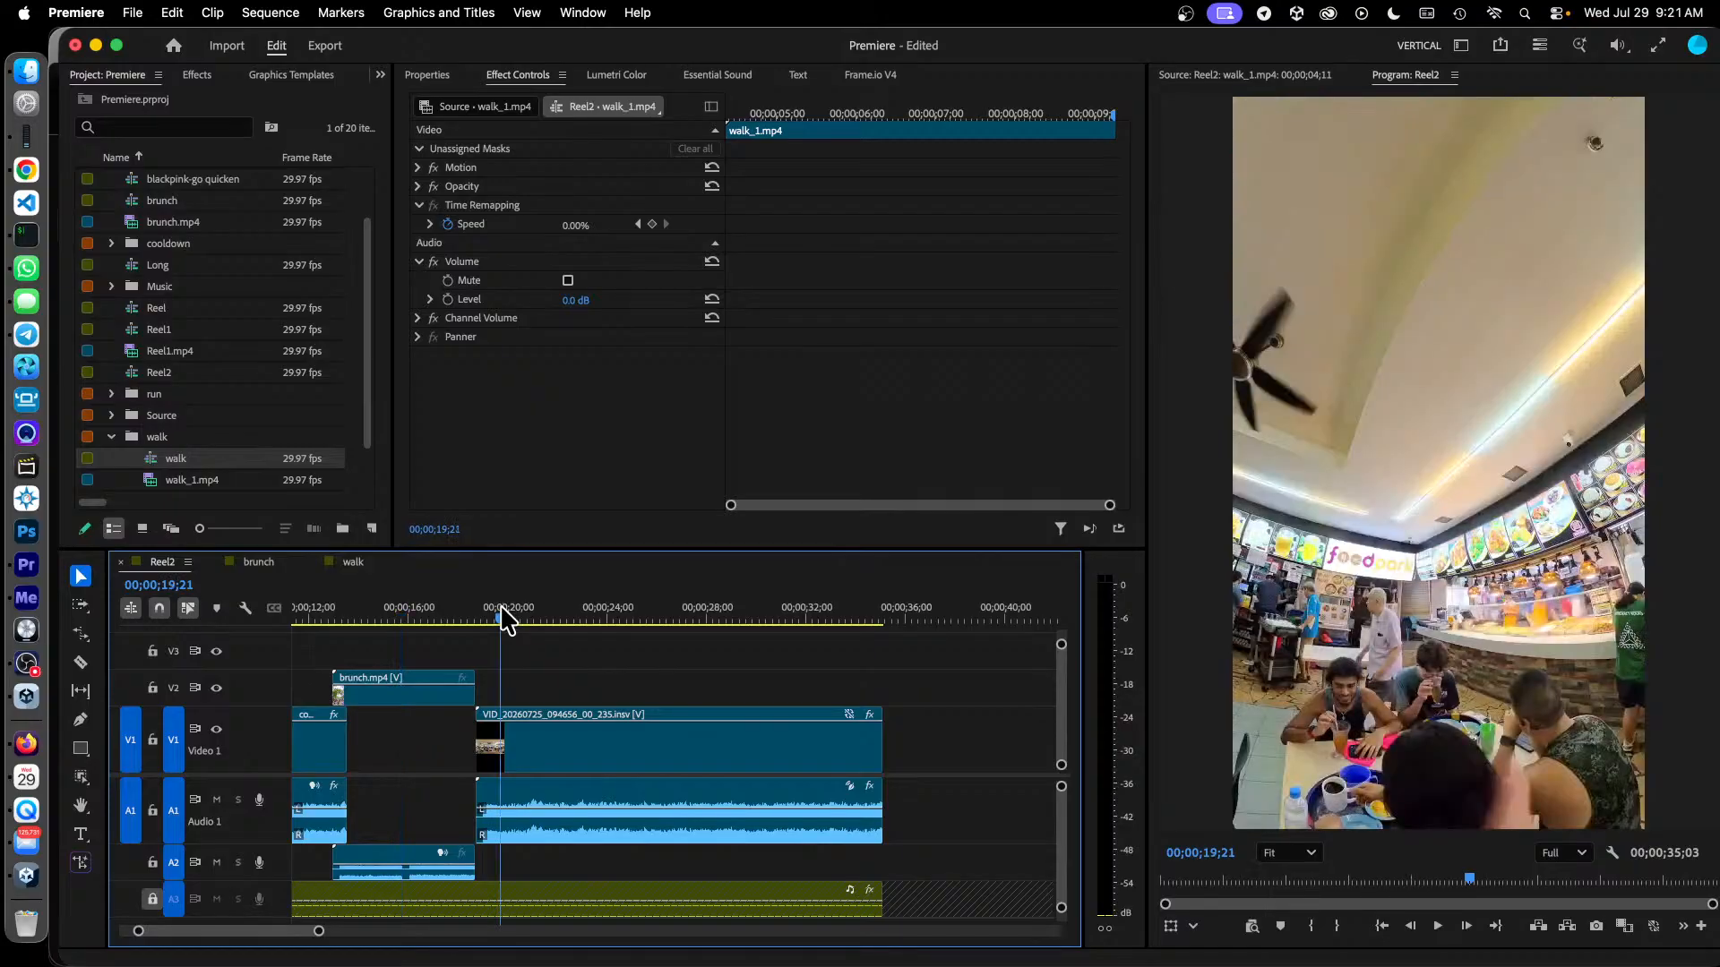
drag(503, 618, 793, 641)
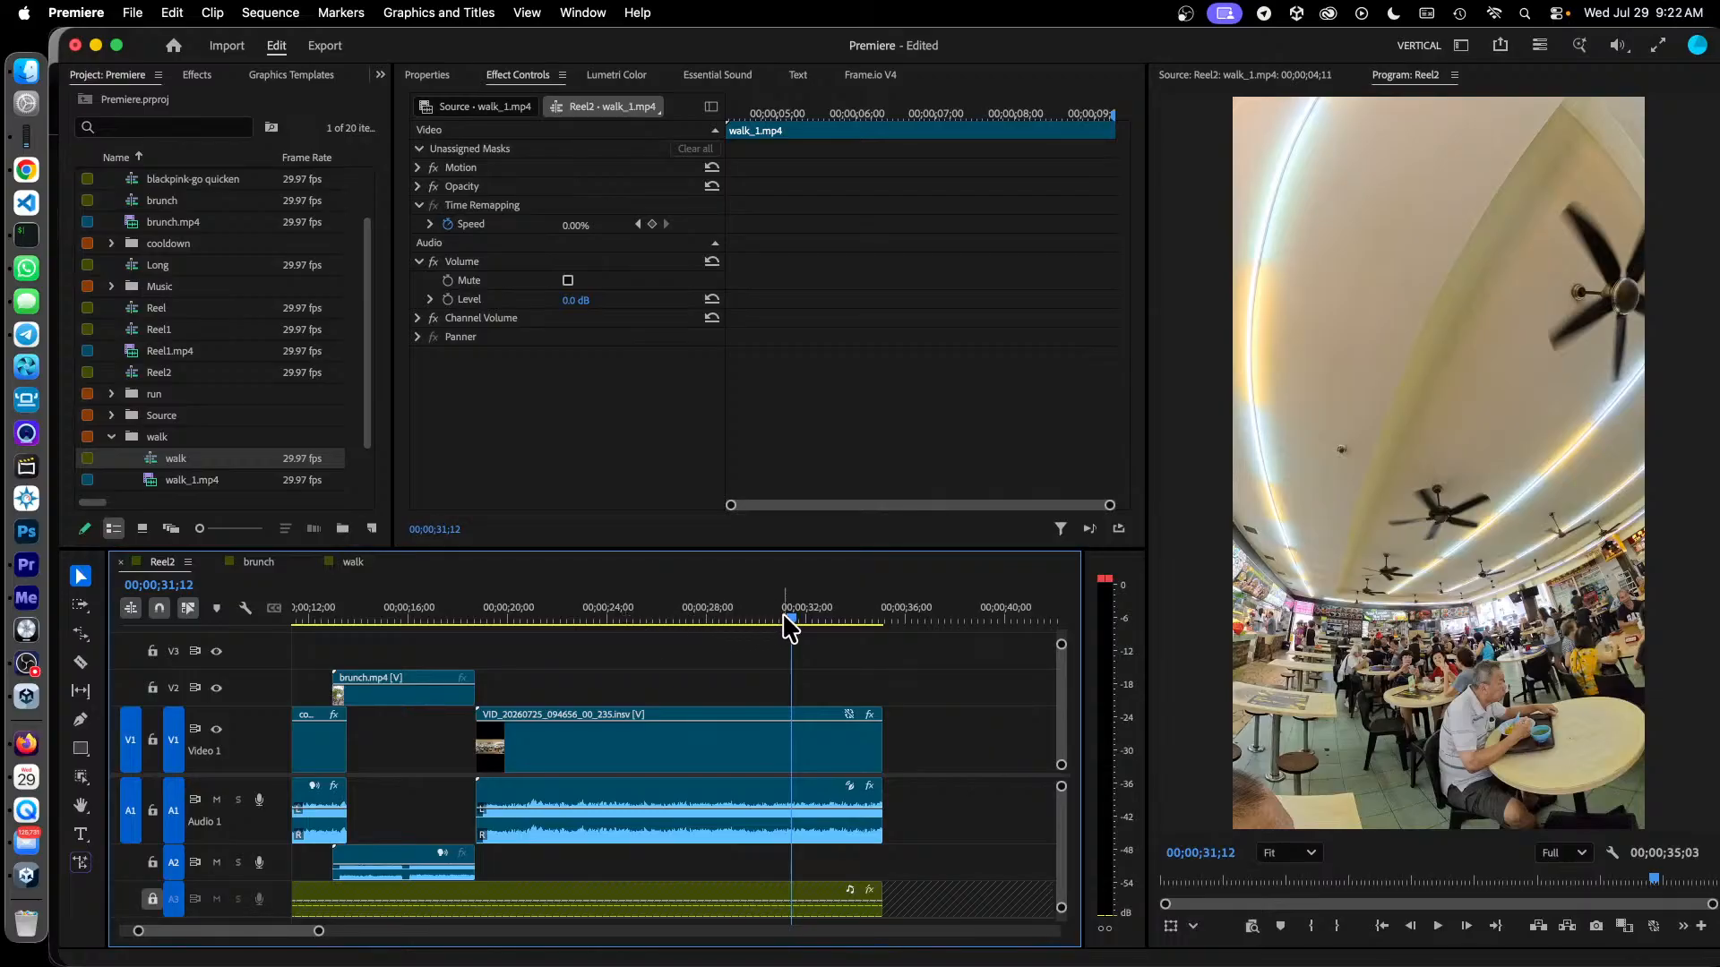
drag(789, 618, 669, 620)
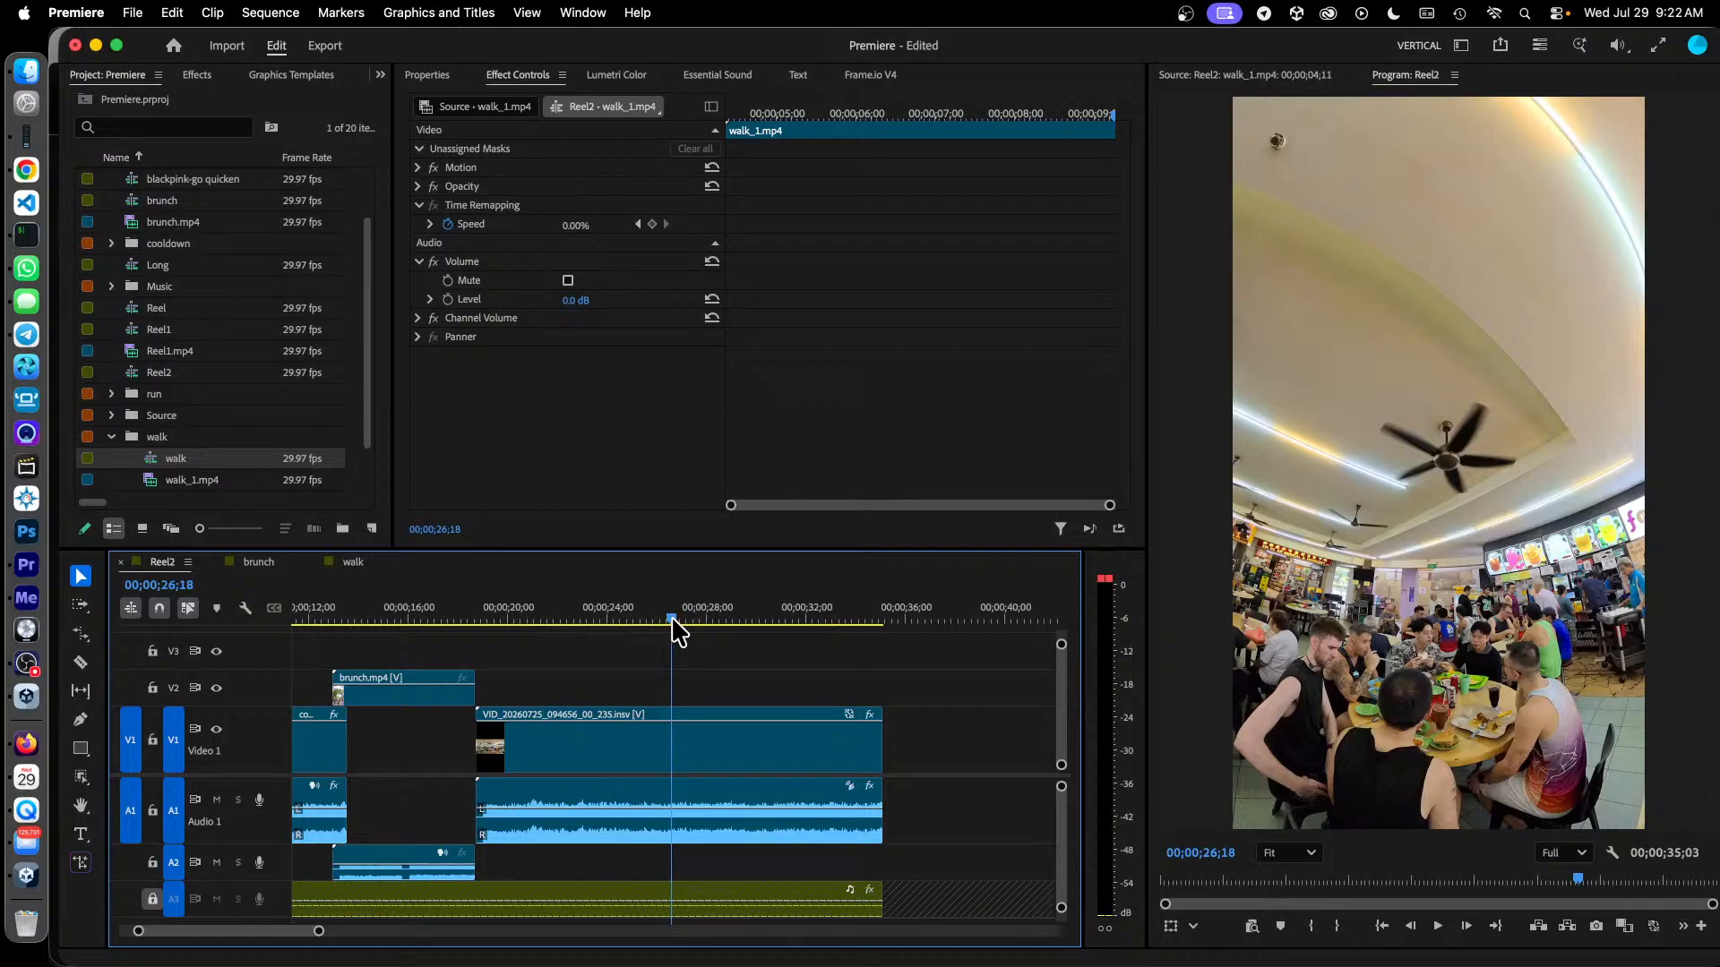
drag(672, 618, 543, 622)
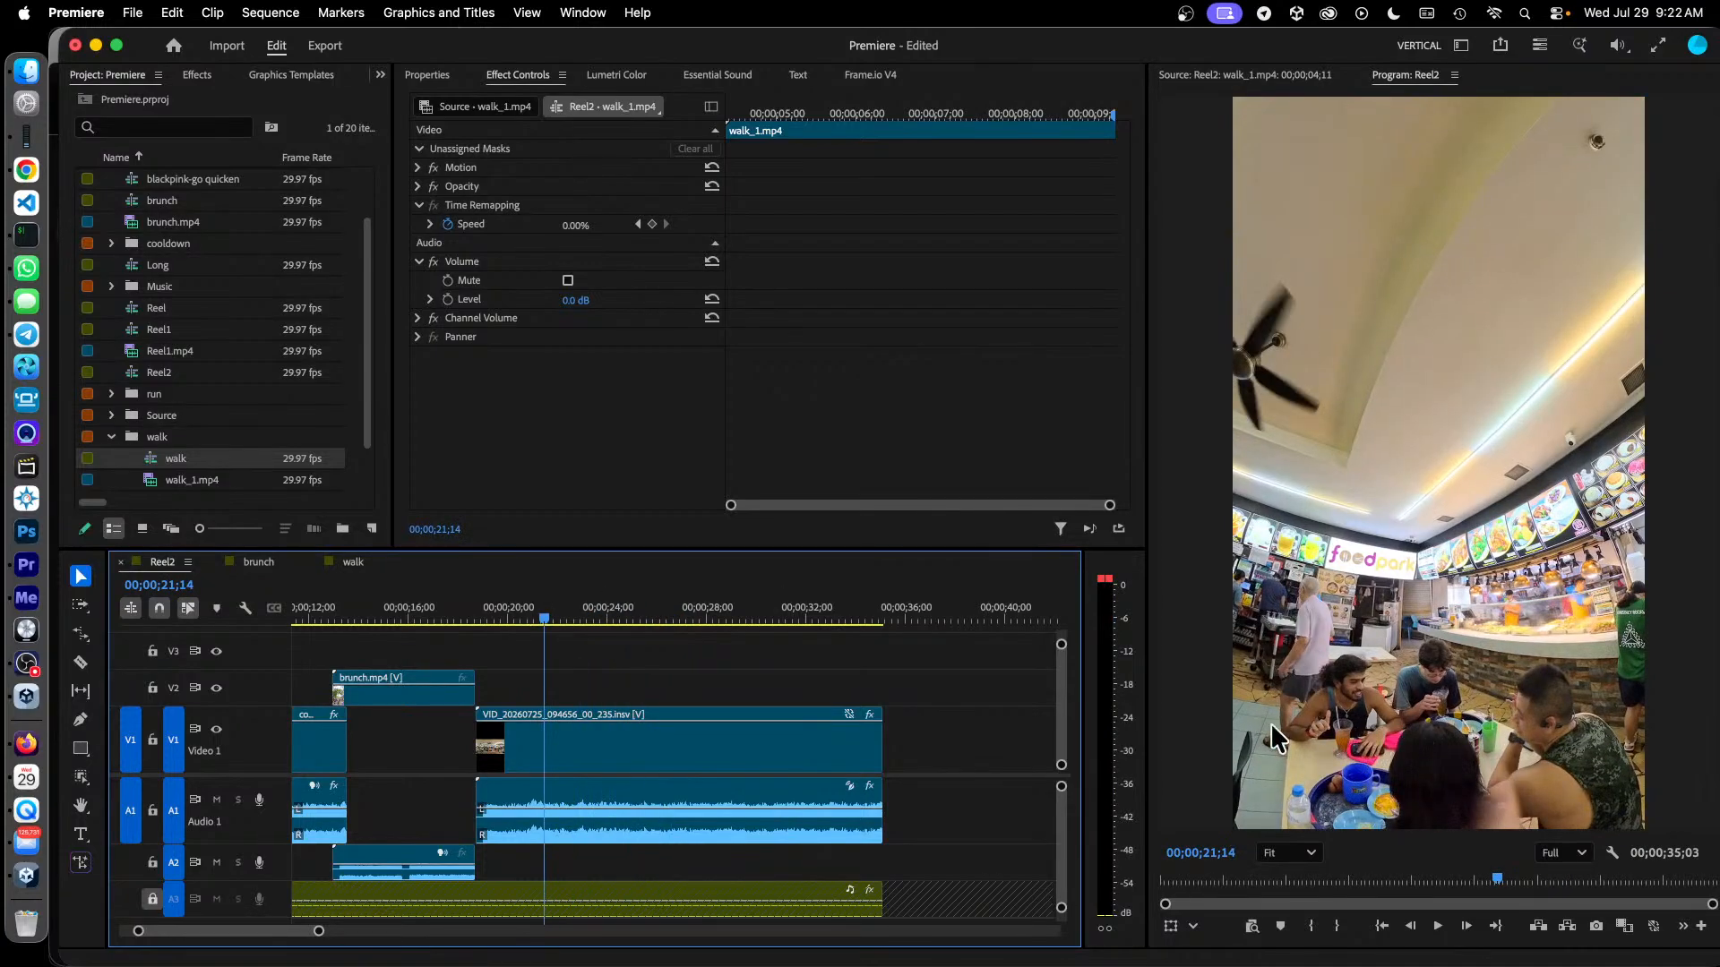